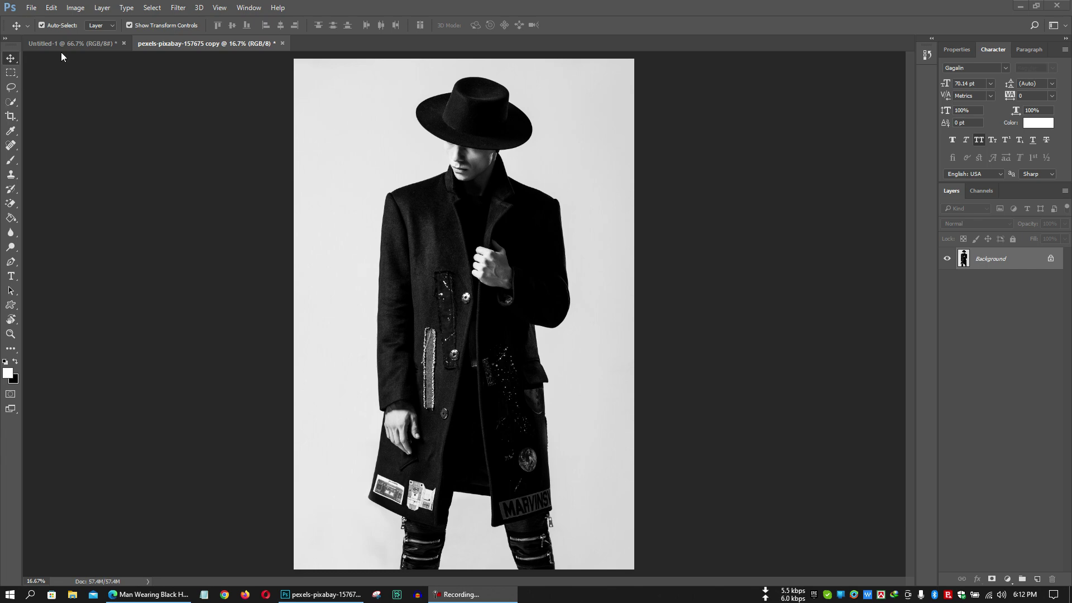
Bring the photo window forward and select the standard Crop Tool.
left_click(213, 45)
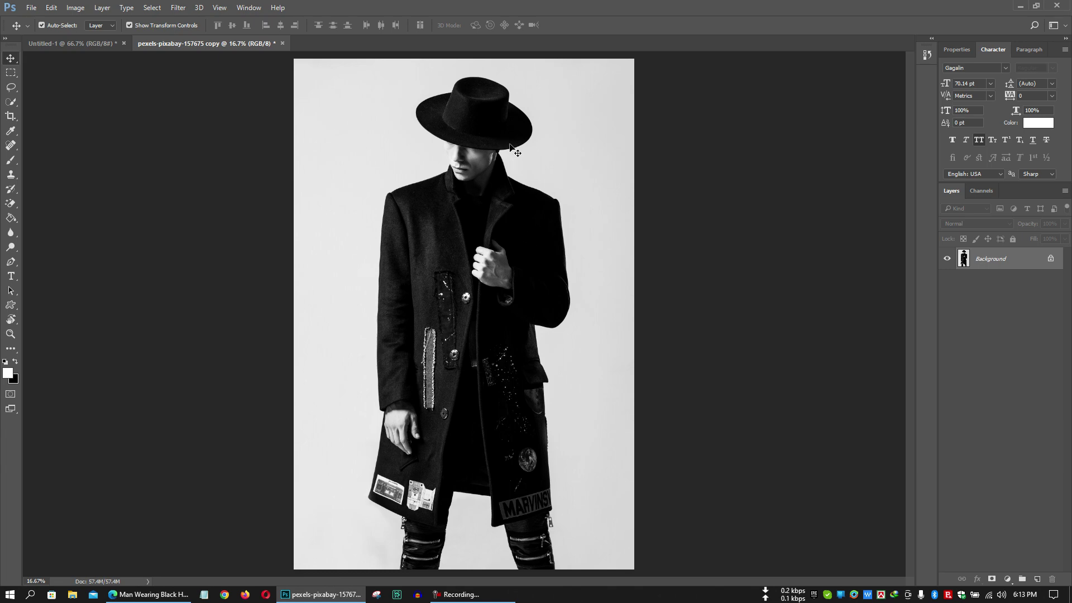
left_click(11, 117)
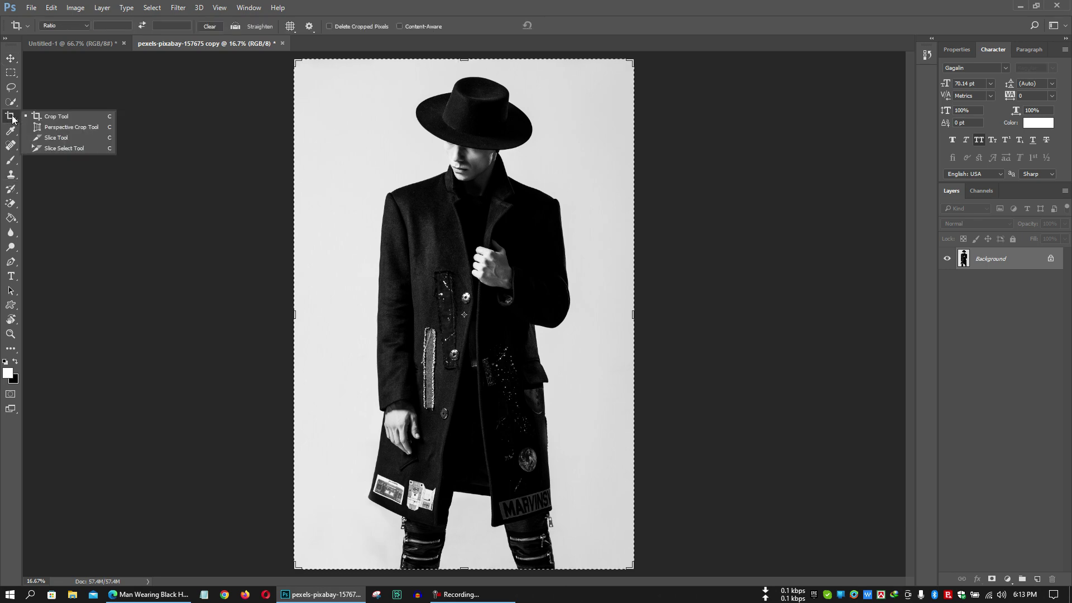
left_click(61, 119)
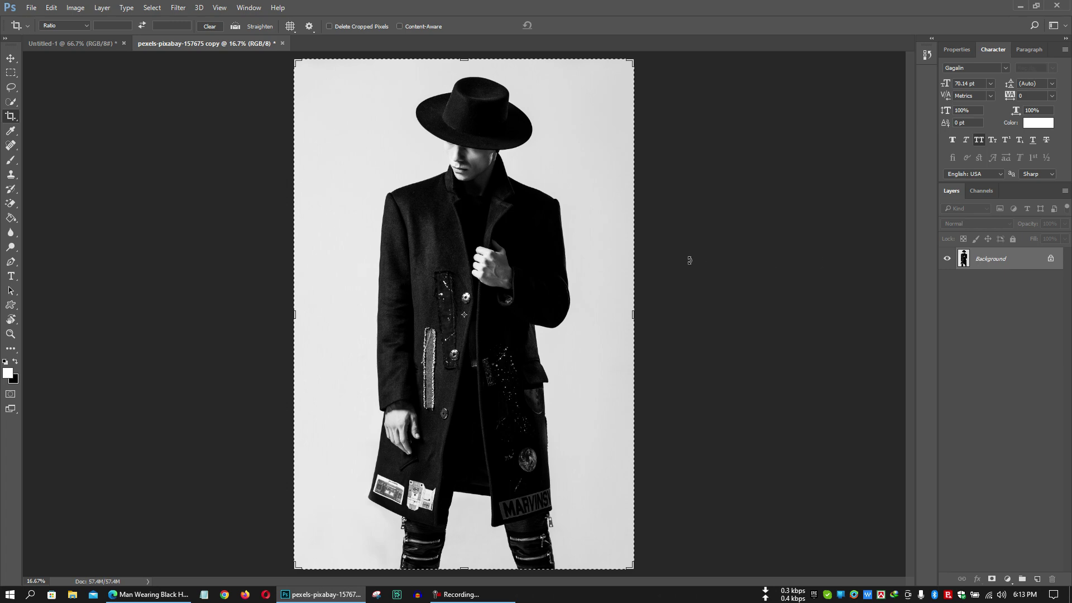
Duplicate the Background layer, toggle and delete the copy, then glance at Untitled-1 and return.
key("ctrl+j")
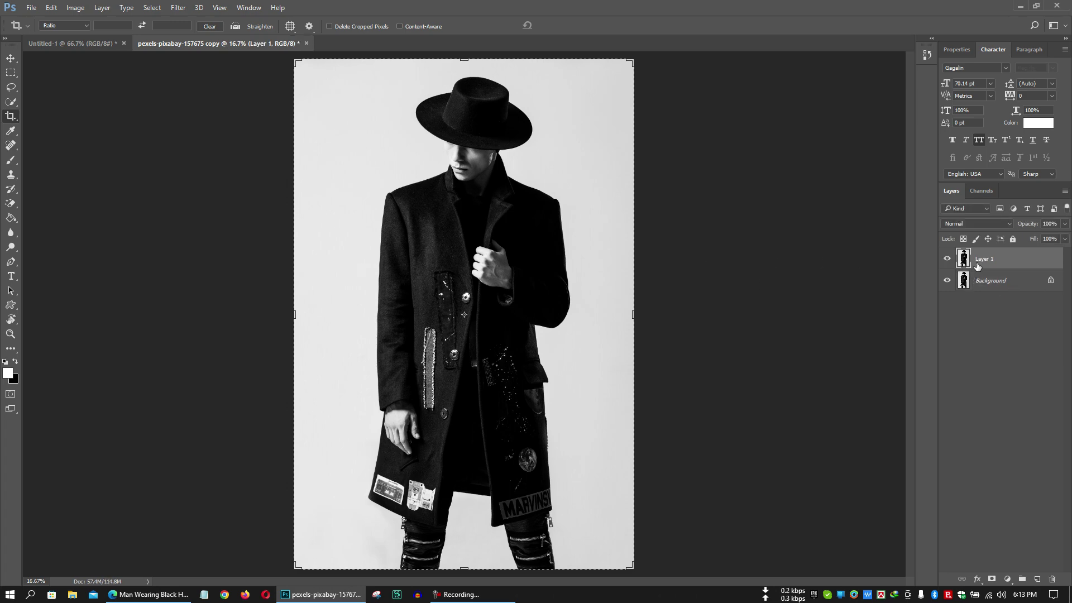
left_click(1053, 578)
left_click_drag(999, 262, 1039, 580)
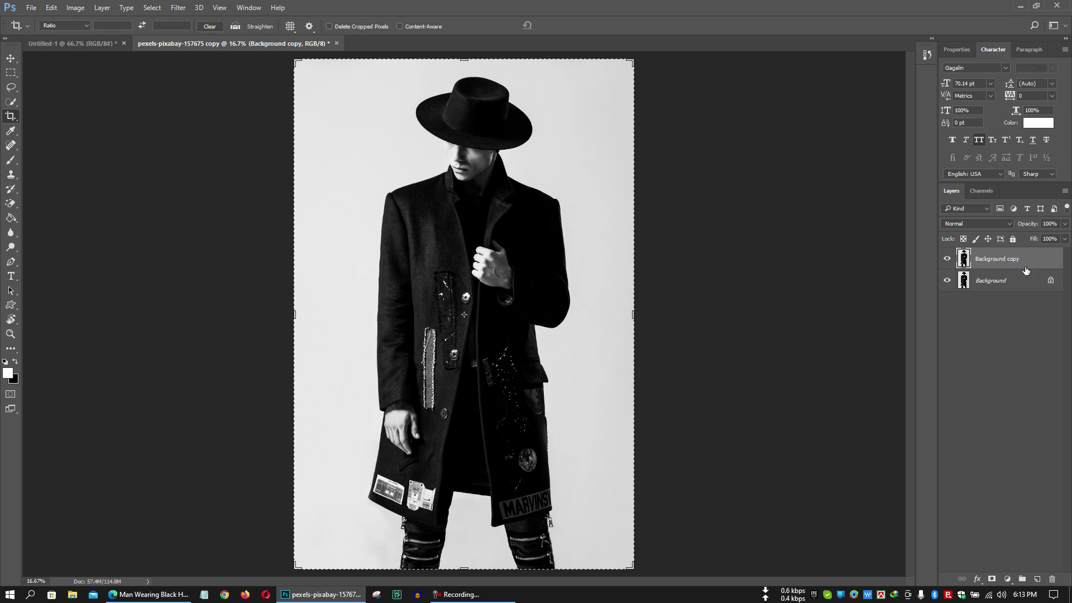
left_click(948, 260)
left_click(948, 261)
left_click(1054, 583)
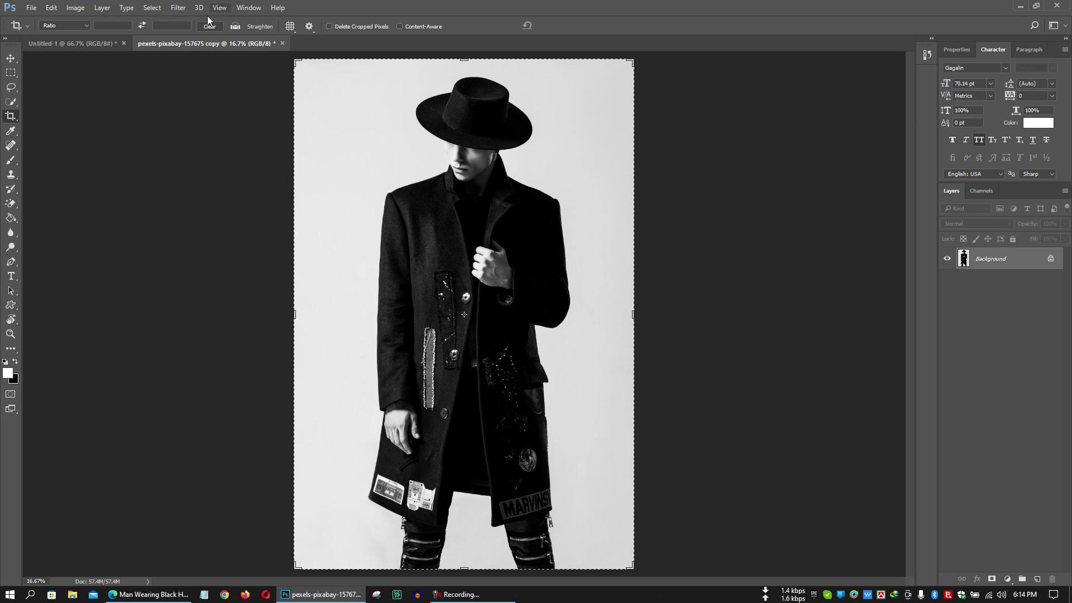
left_click(91, 43)
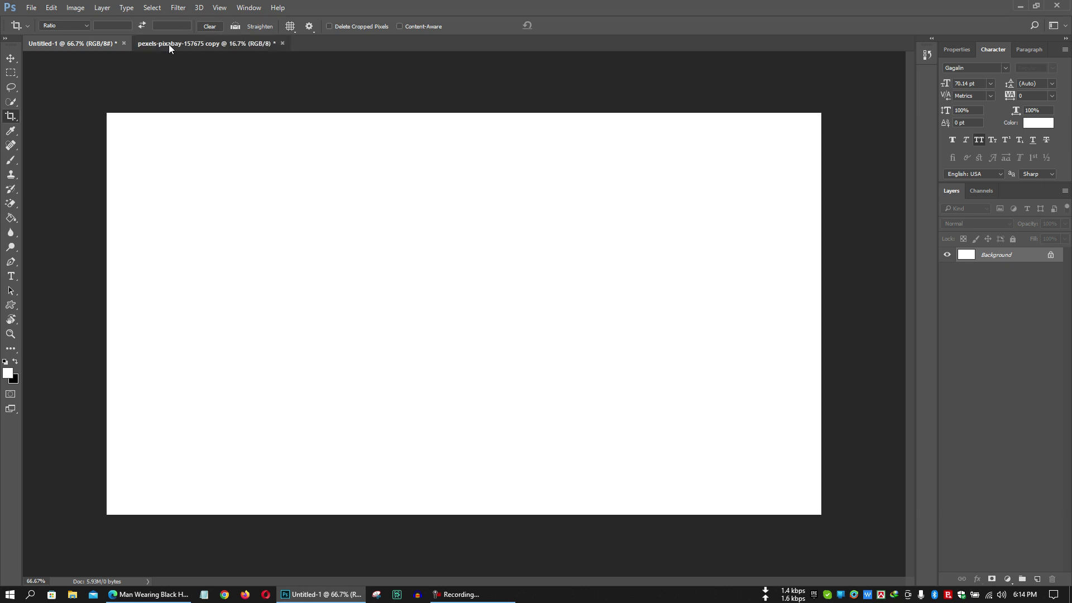
left_click(169, 45)
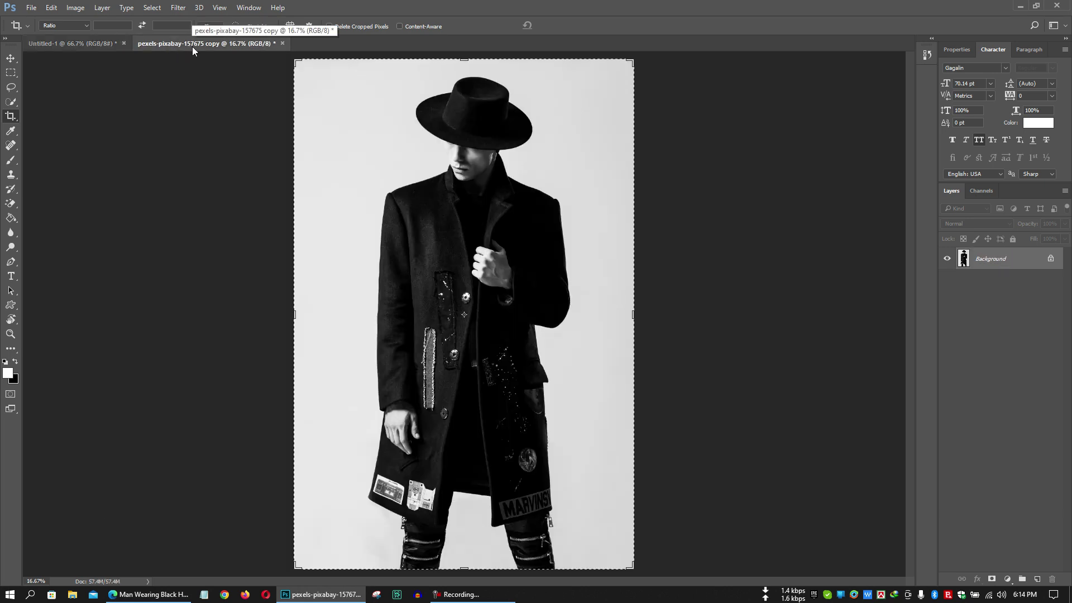
Create pexels-pixabay-157675 copy 2 with Image > Duplicate, then return to the first copy tab.
left_click(76, 7)
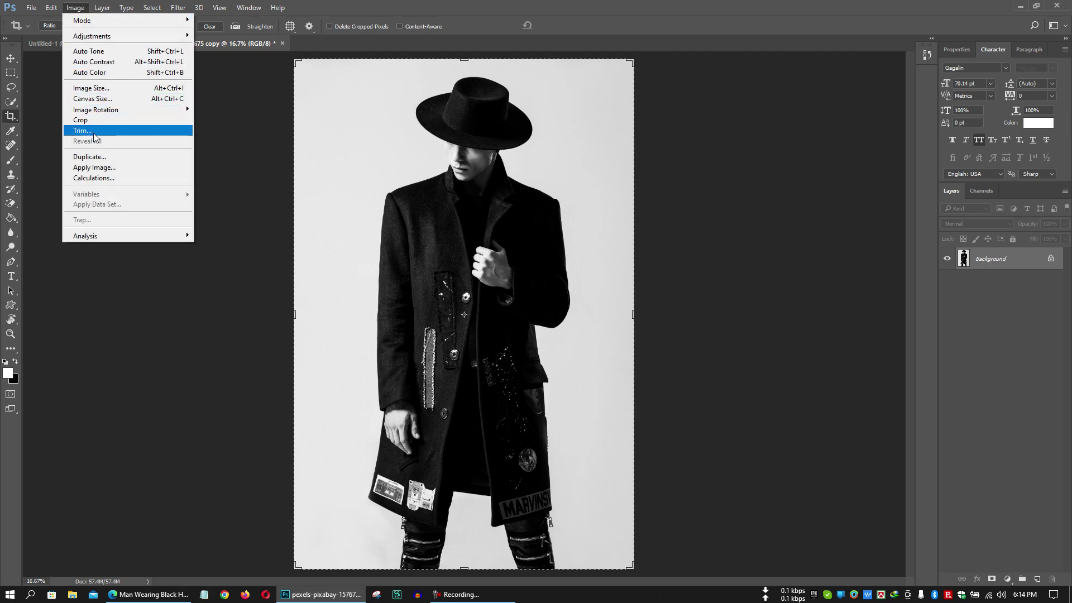
left_click(98, 156)
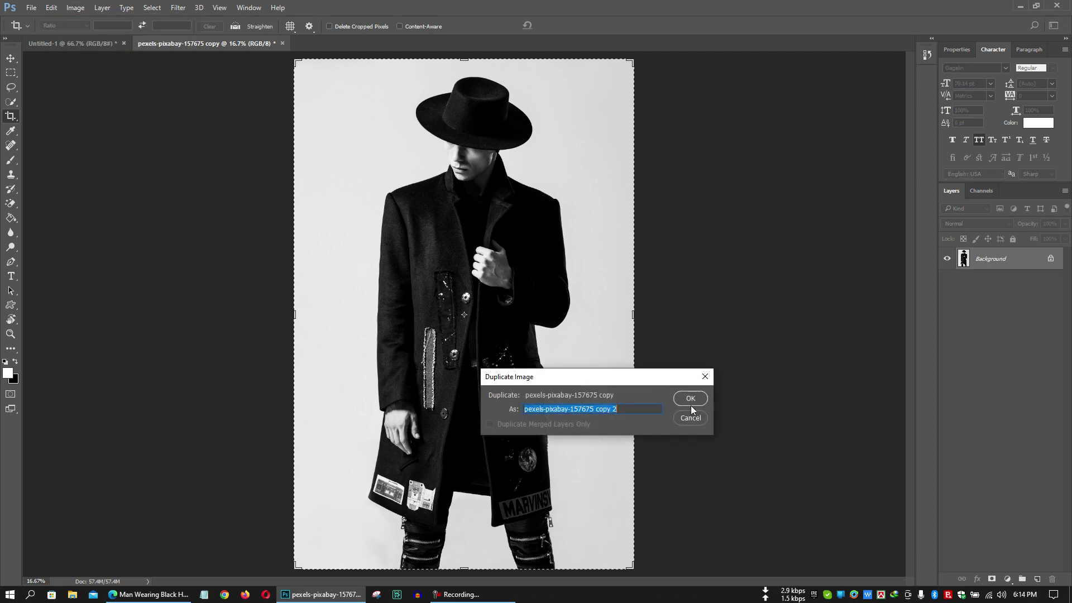
left_click(699, 402)
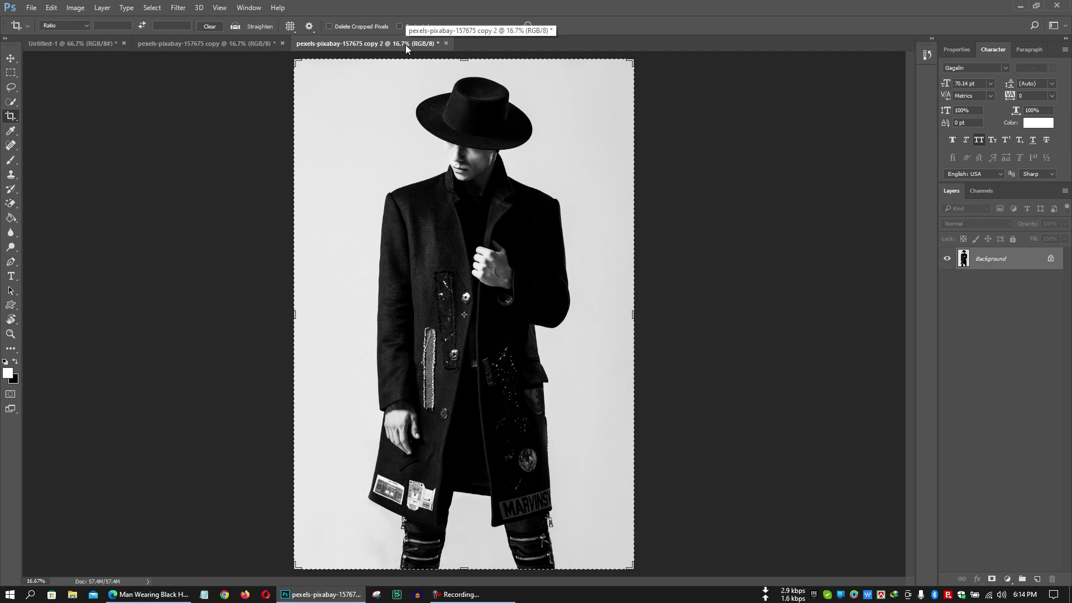
left_click(260, 45)
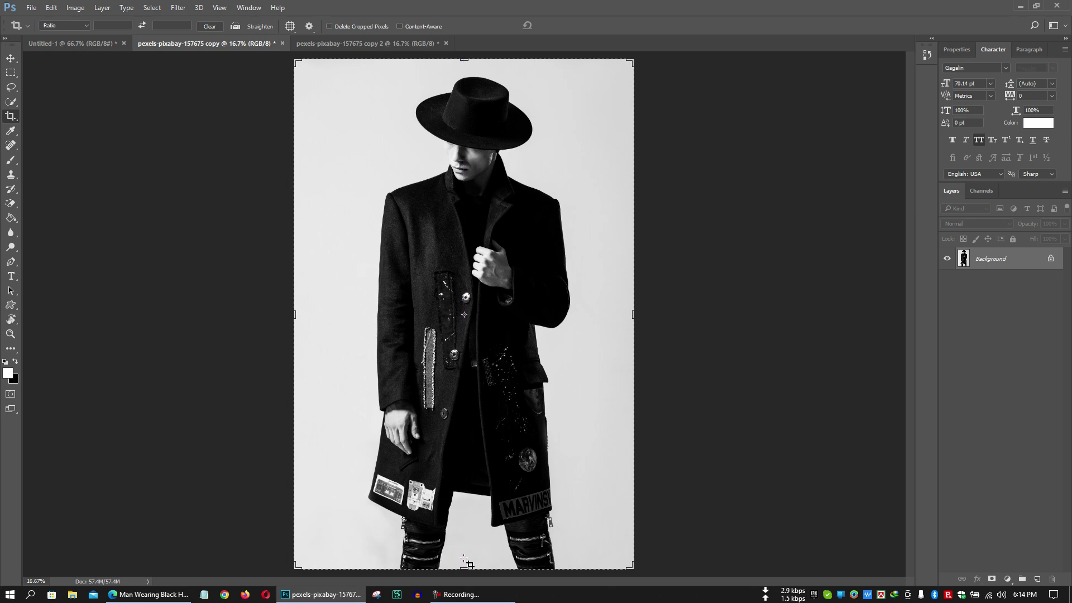
Crop the copy from hat to waist by raising the bottom edge, then glance at copy 2.
left_click_drag(465, 564, 465, 493)
left_click(565, 25)
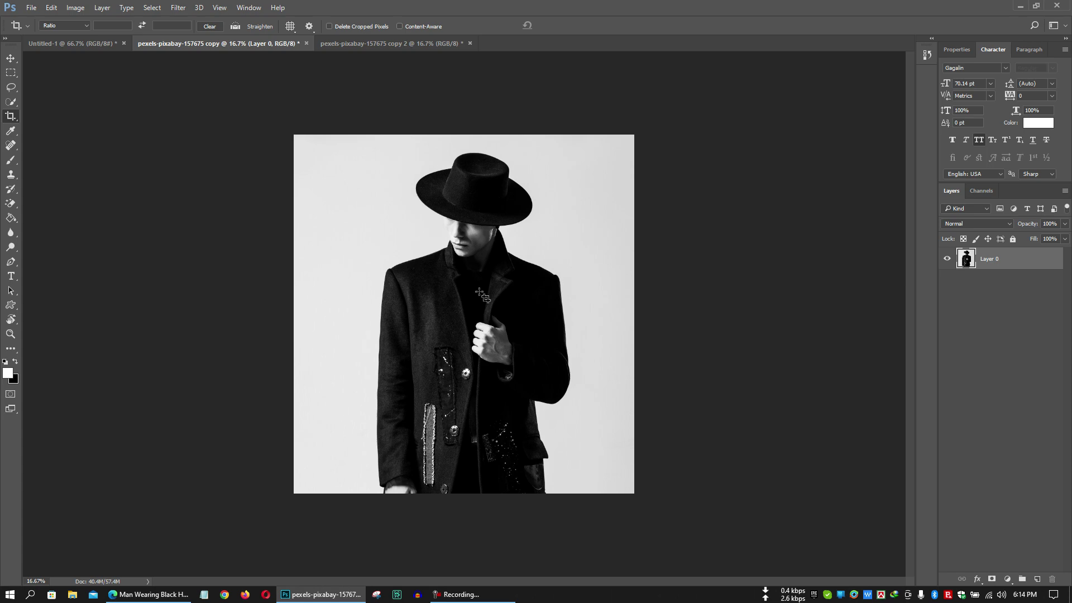
left_click(381, 45)
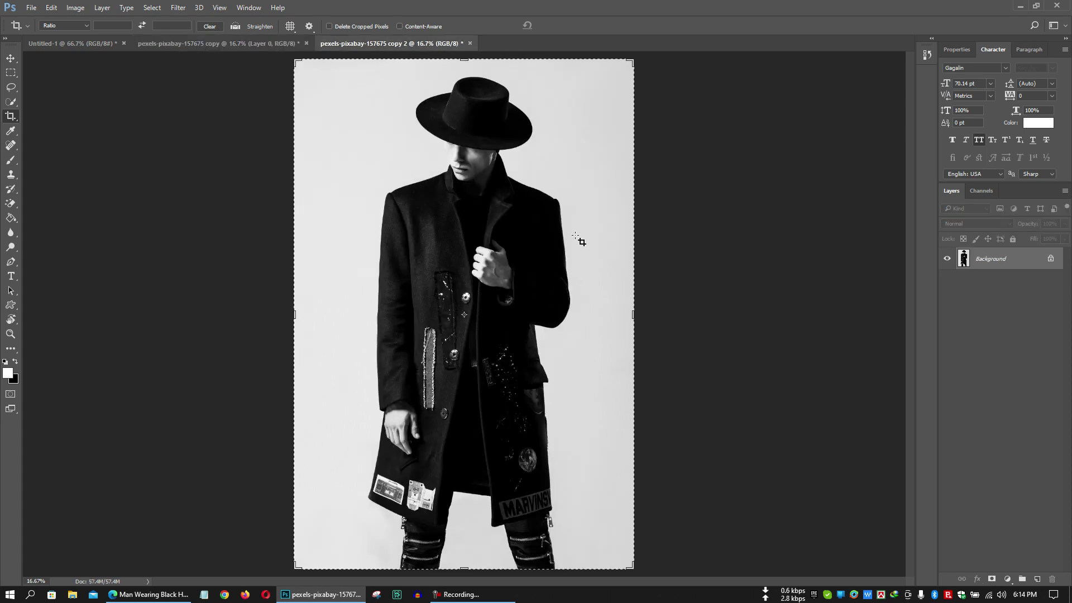
left_click(181, 45)
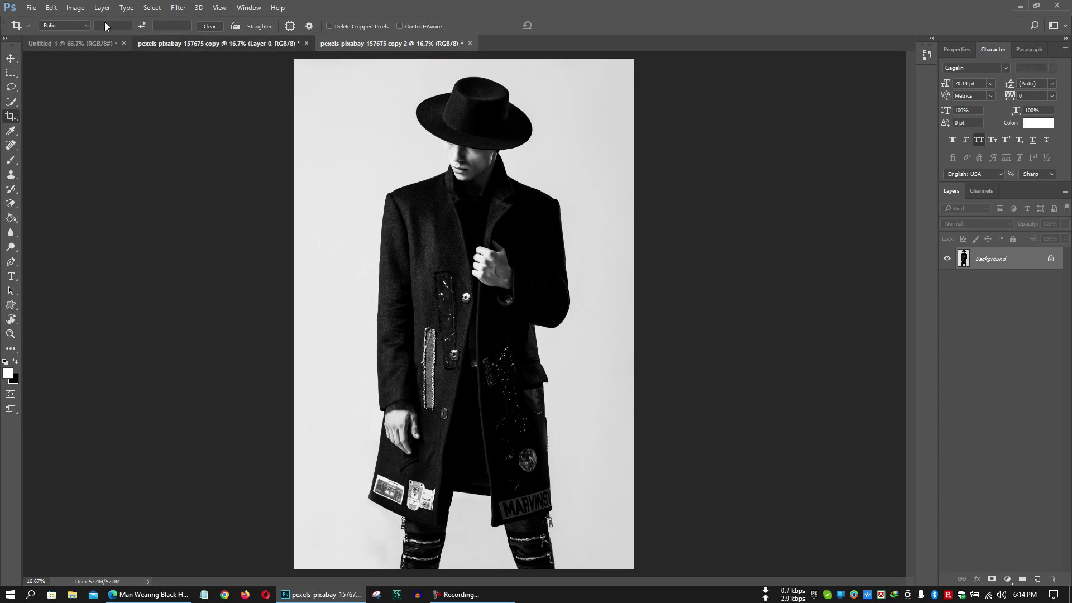
Dismiss the Image menu, reselect the standard Crop Tool and pull the left edge inward.
left_click(70, 7)
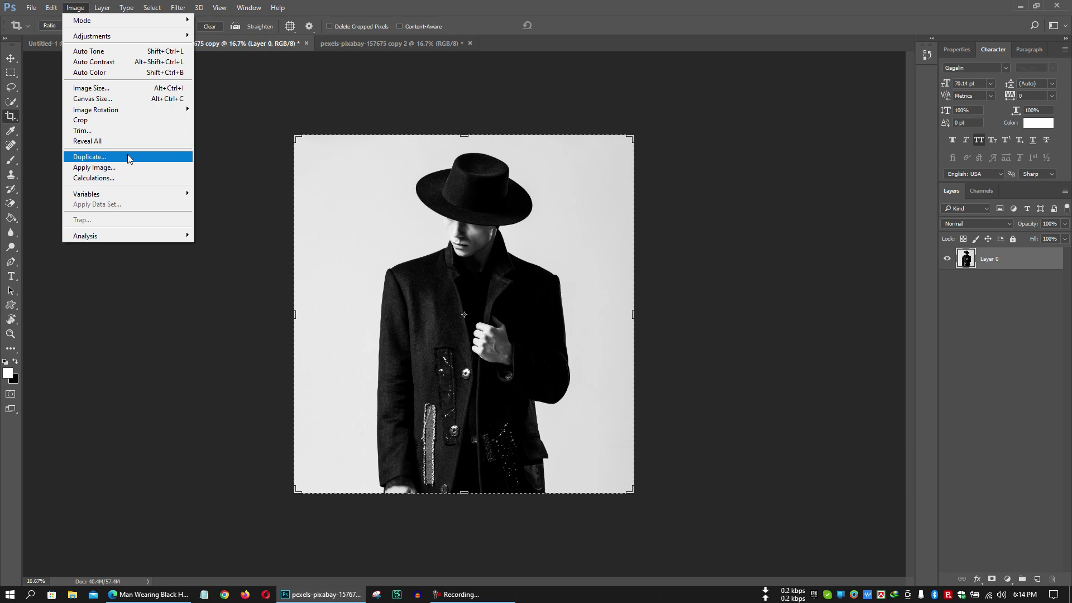
left_click(368, 4)
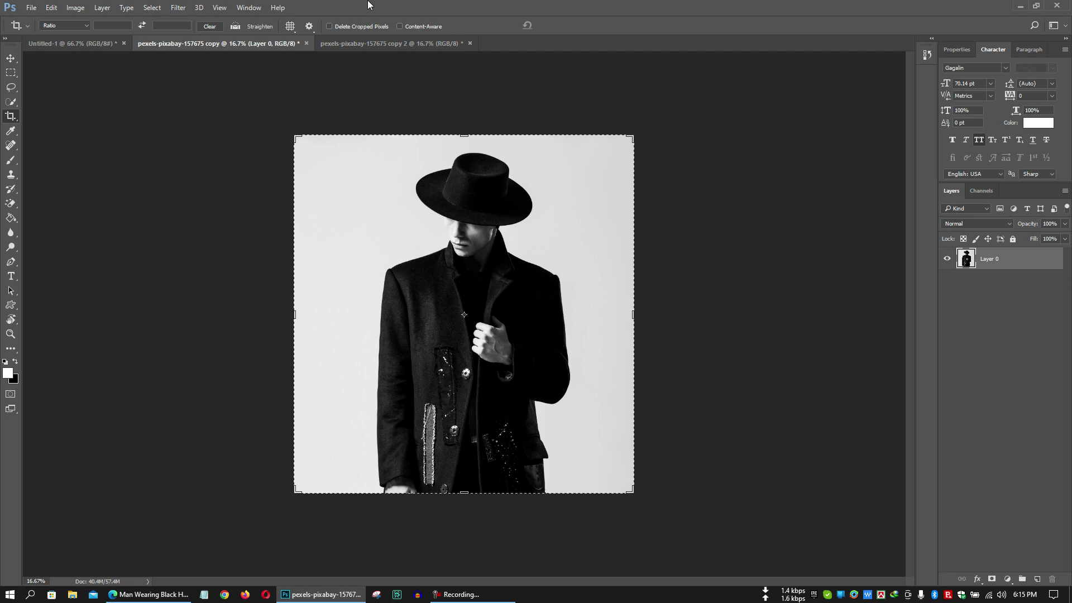
right_click(15, 120)
left_click(56, 117)
left_click_drag(293, 305, 323, 314)
Cancel the pending crop and reselect the standard Crop Tool on the desk photo.
left_click(545, 26)
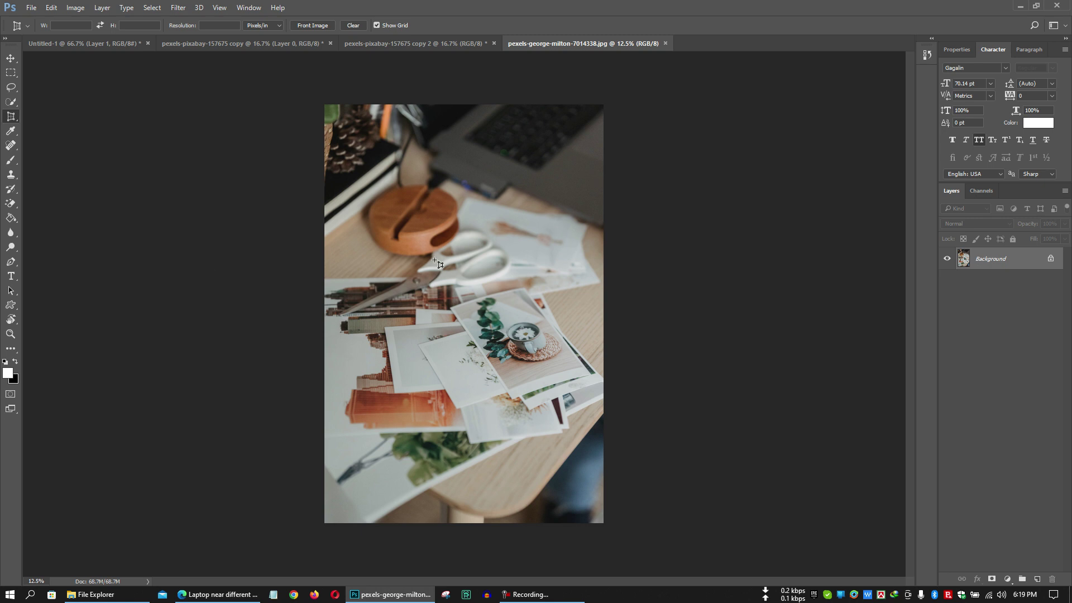
right_click(11, 119)
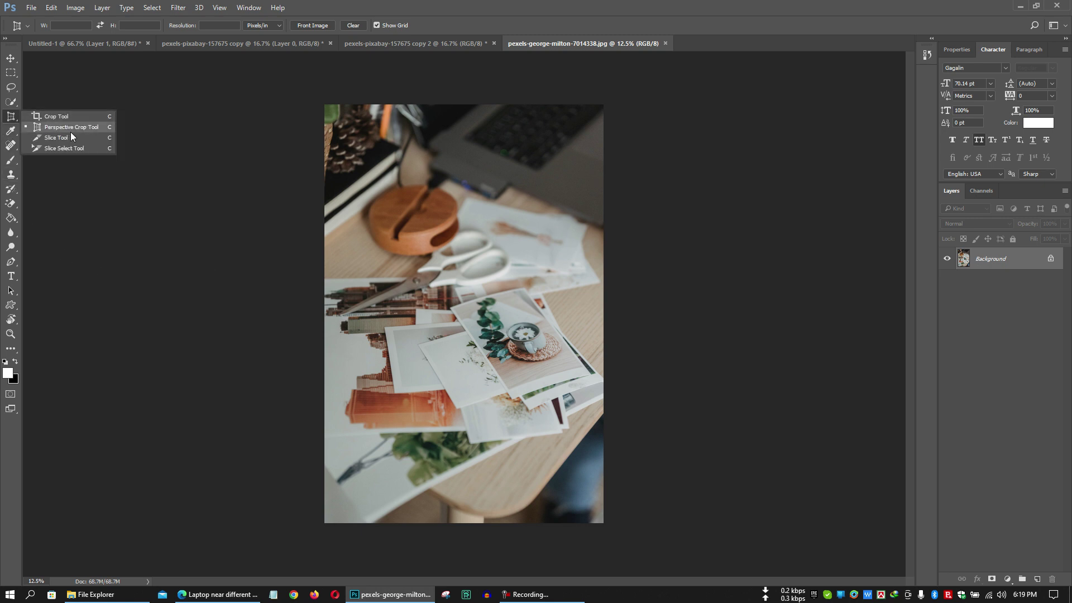
left_click(439, 6)
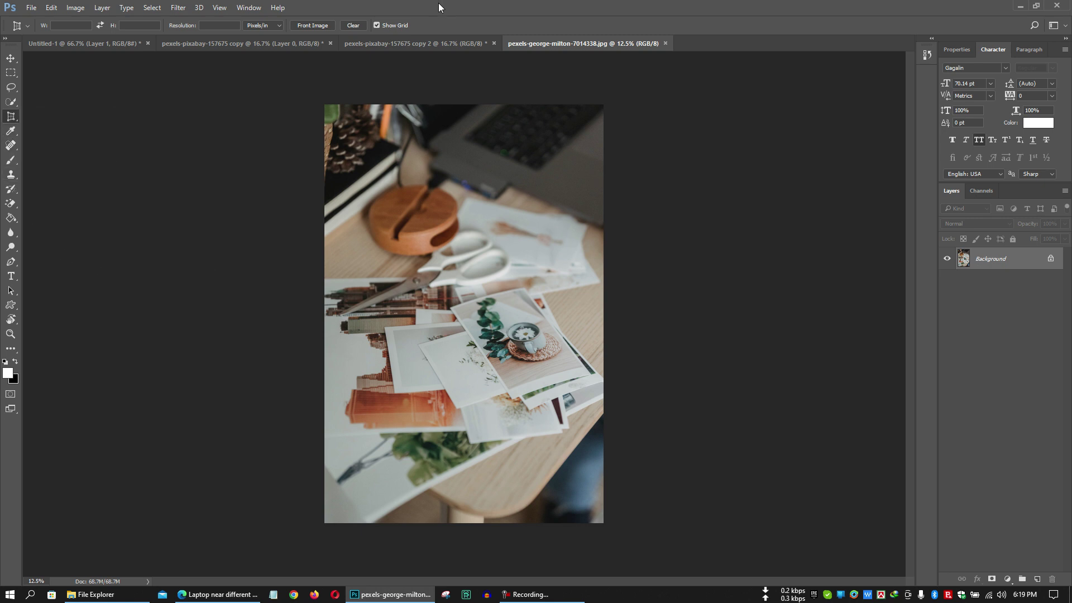
right_click(12, 118)
left_click(46, 117)
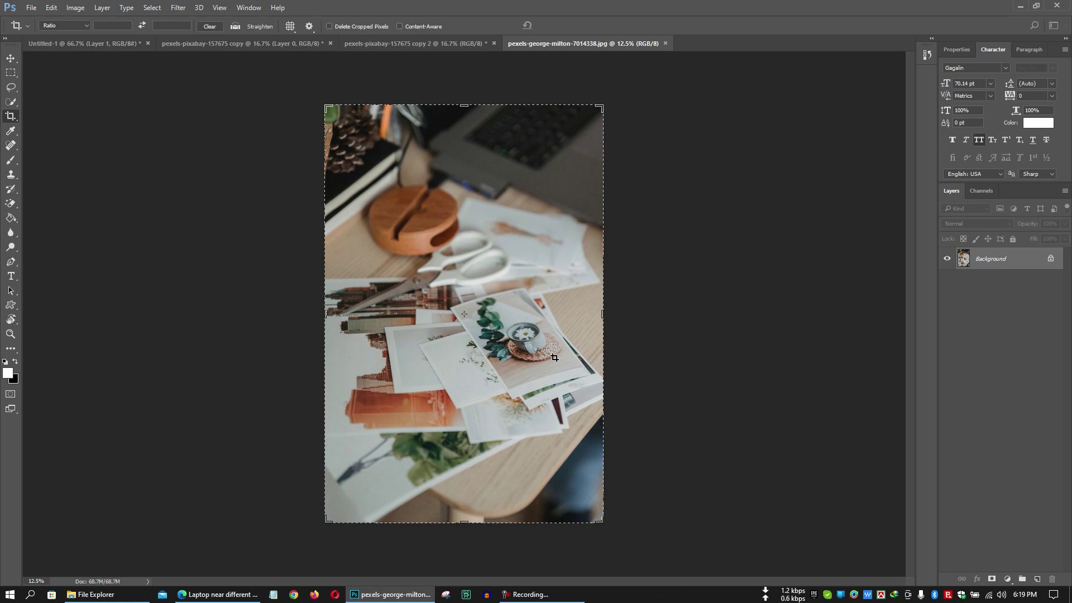
Trial-crop around the coffee-cup print, cancel it, and switch to the Perspective Crop Tool.
left_click_drag(326, 106, 382, 191)
left_click_drag(541, 443, 541, 368)
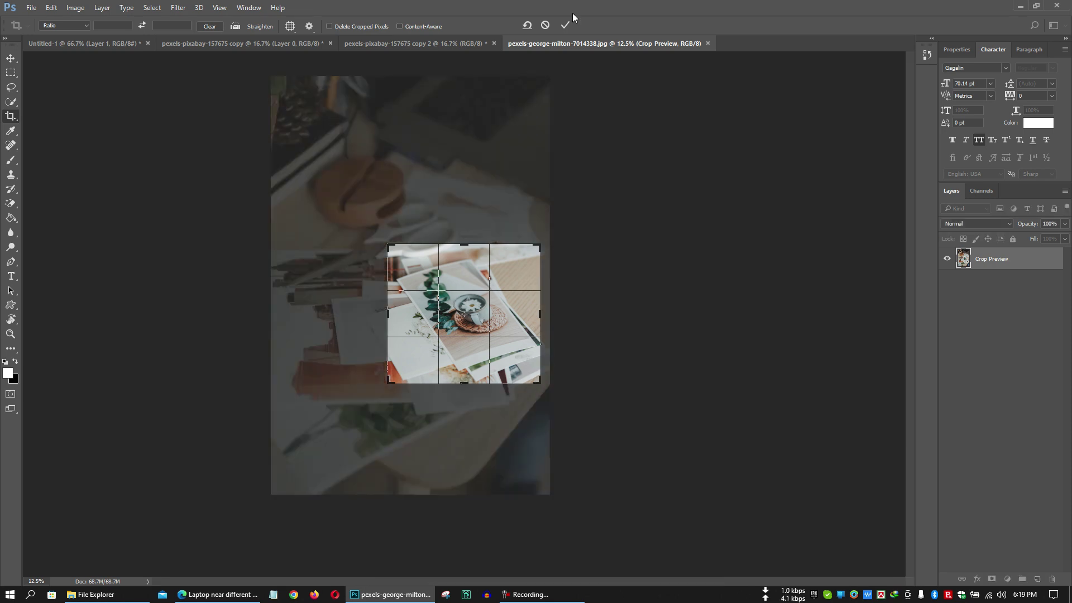
left_click(545, 24)
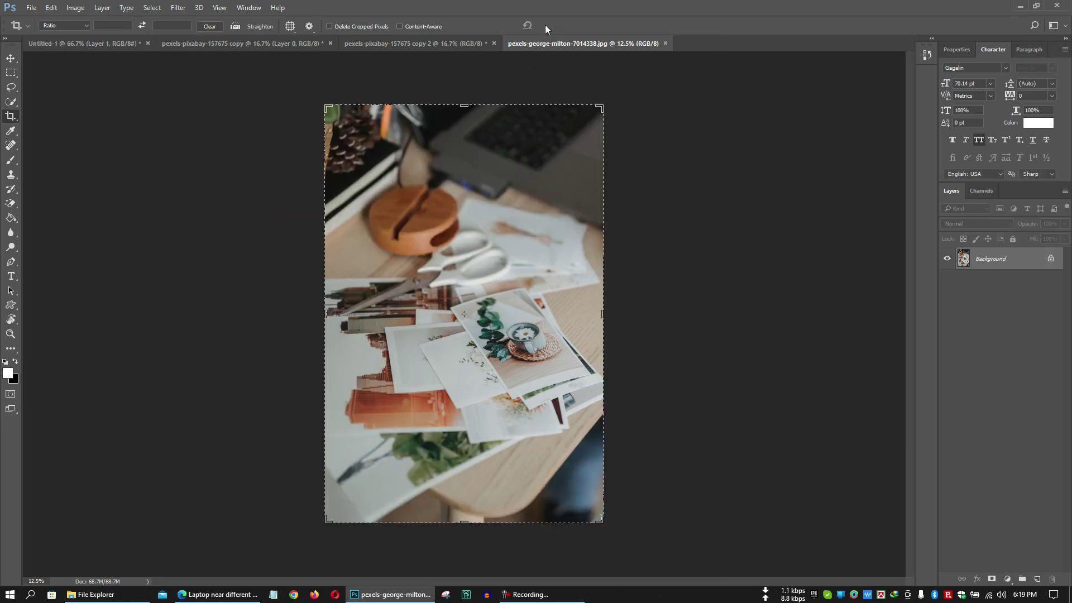
right_click(11, 116)
left_click(67, 126)
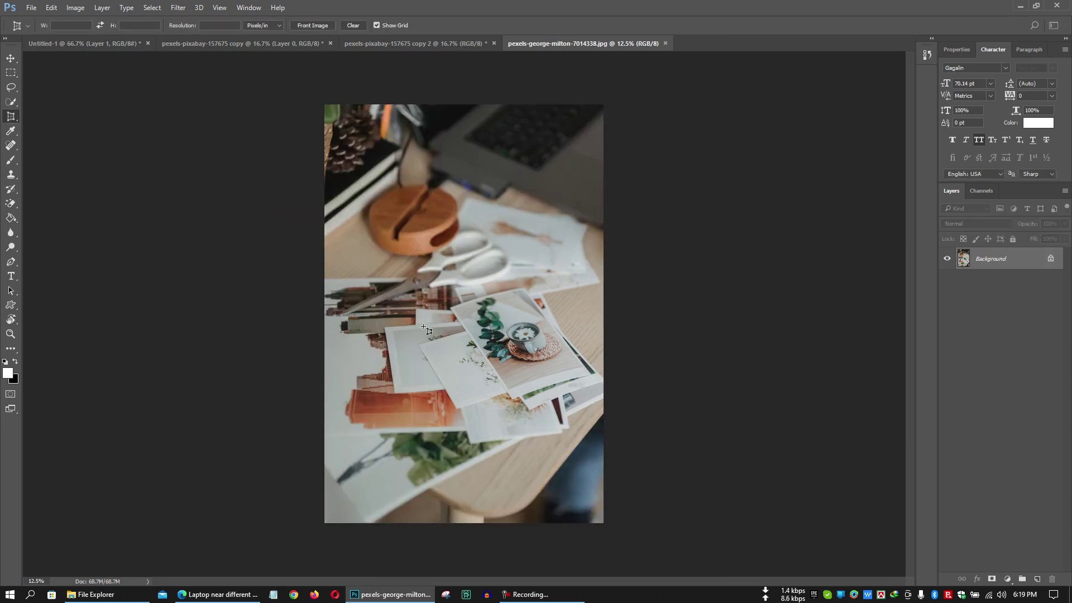
Perspective-crop the tilted coffee-cup print by marking its four corners.
key("ctrl+plus")
key("ctrl+plus")
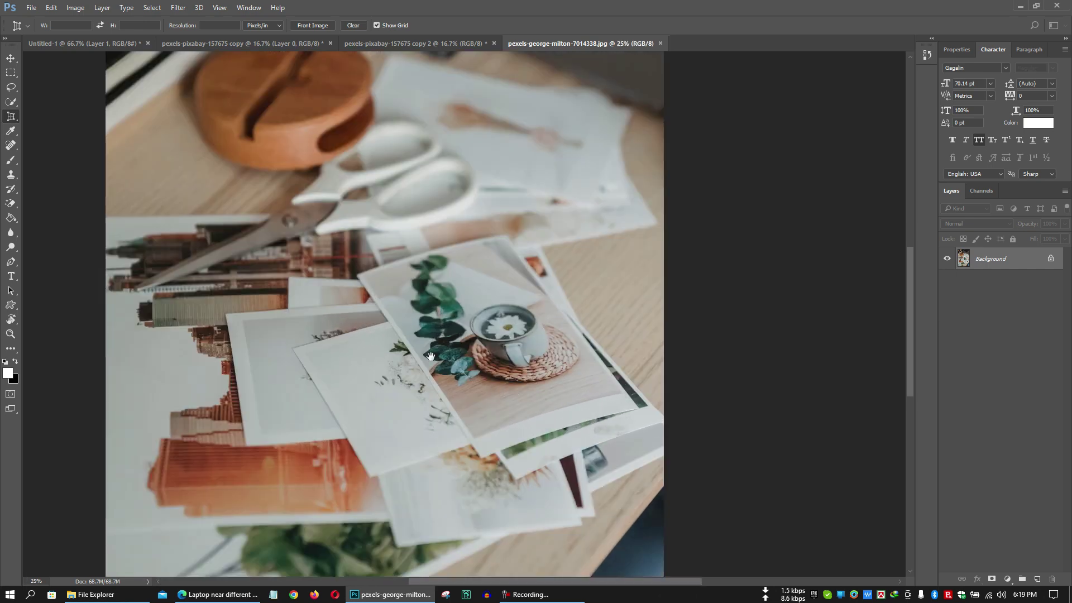
key("ctrl+plus")
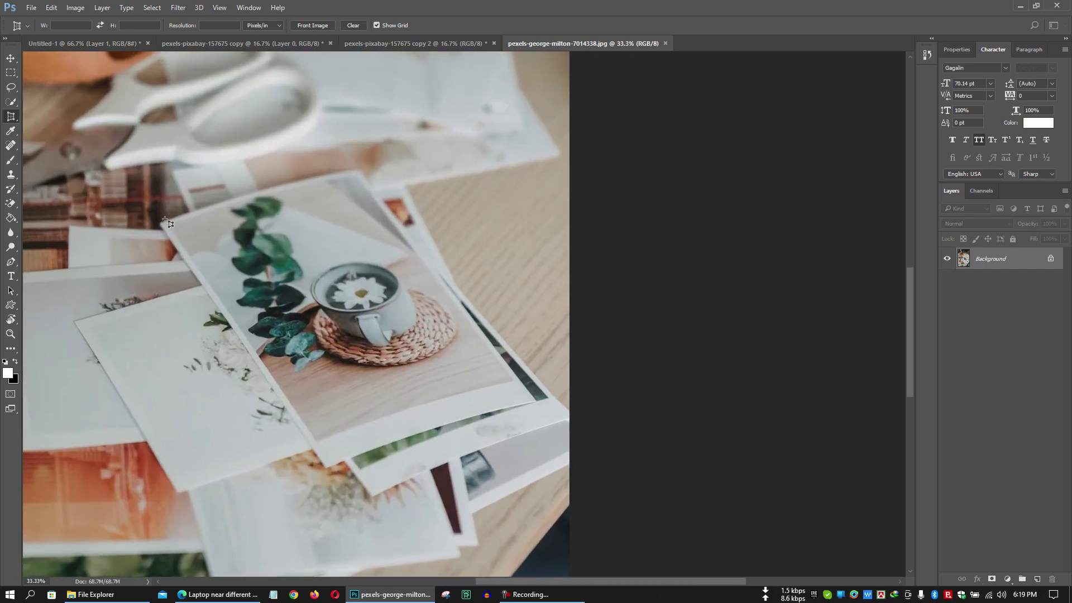
left_click(168, 226)
left_click(352, 173)
left_click(512, 379)
left_click(318, 441)
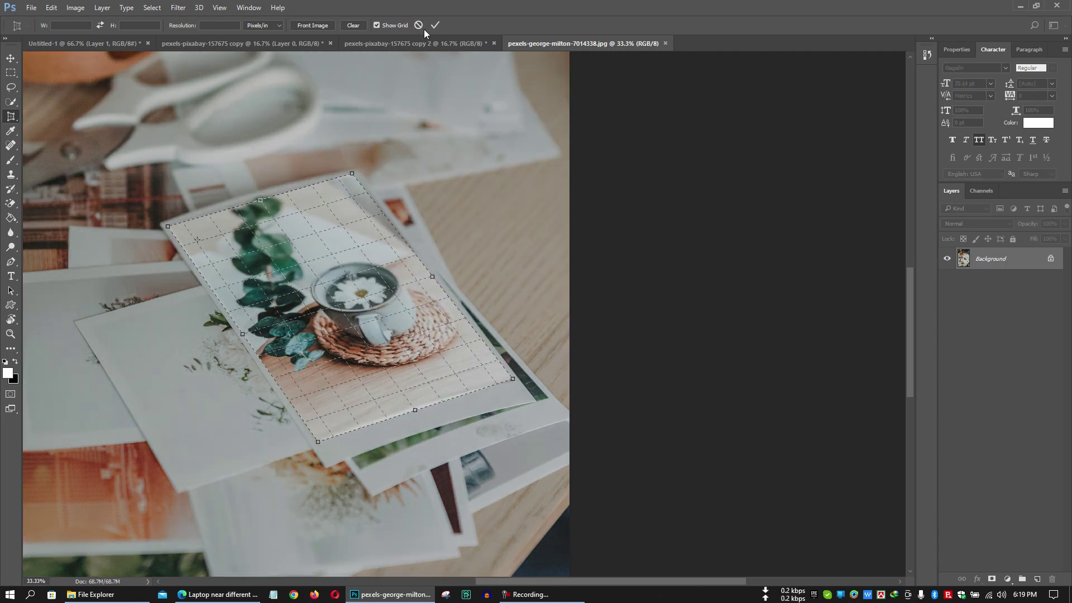
left_click(435, 26)
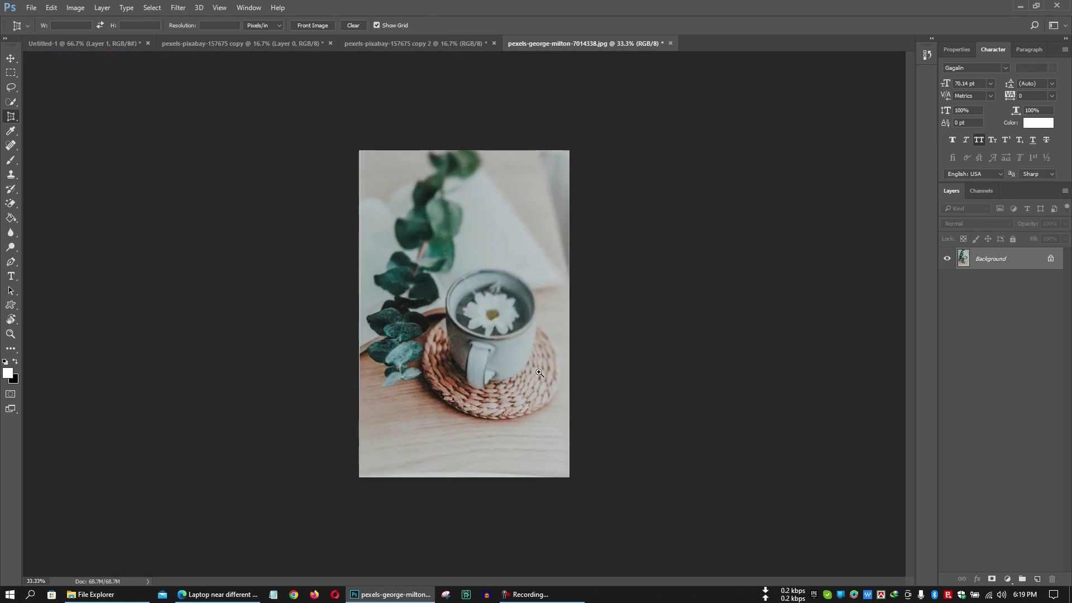
Zoom in and out on the straightened cup print, then show the hidden cropping tools.
left_click(504, 359)
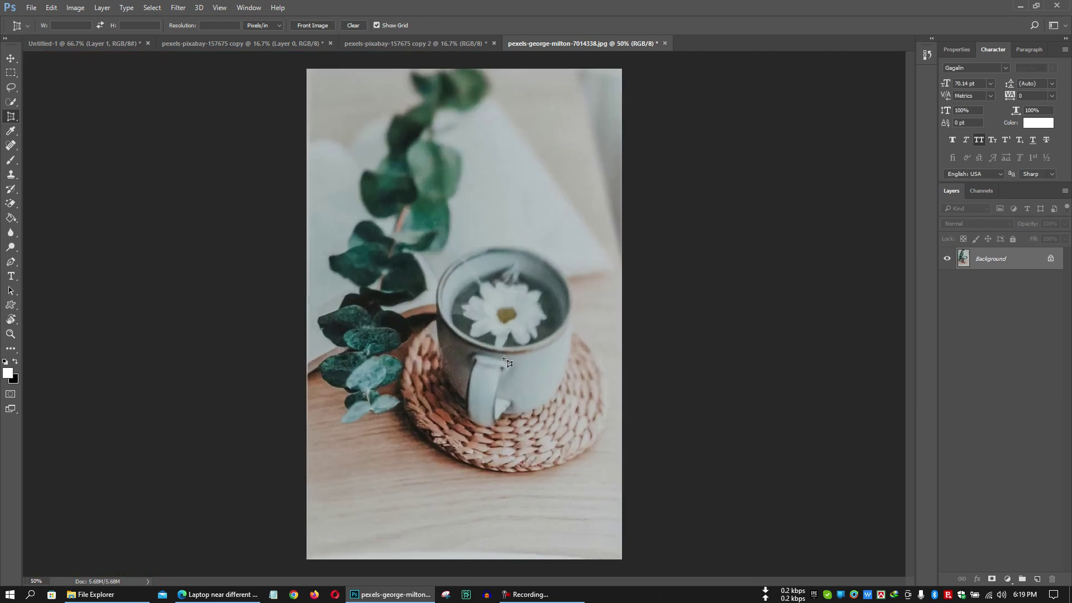
left_click(504, 358, "alt")
left_click(504, 359, "alt")
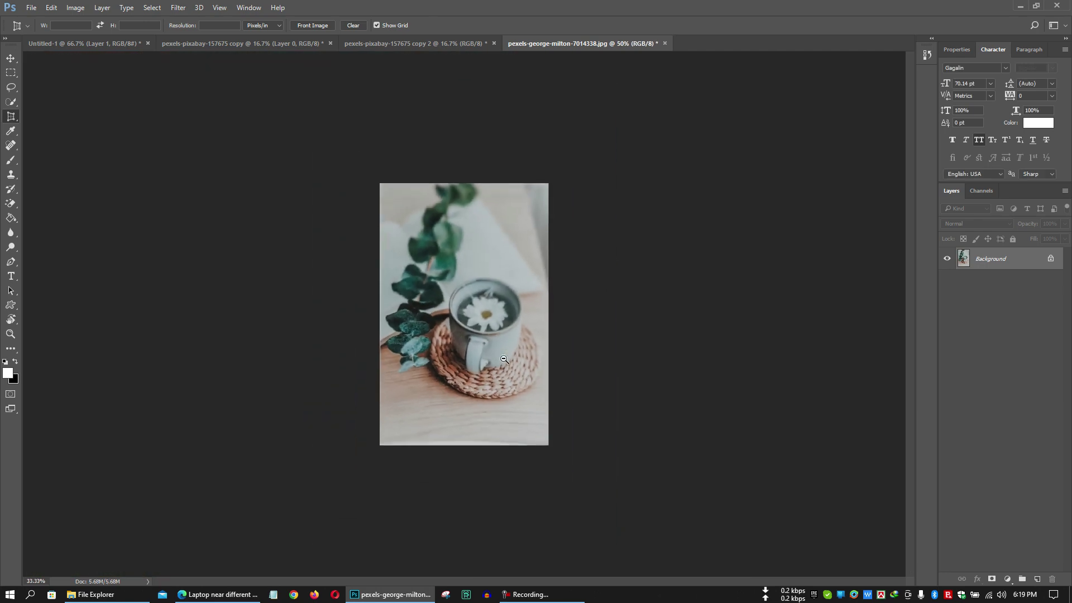
right_click(11, 117)
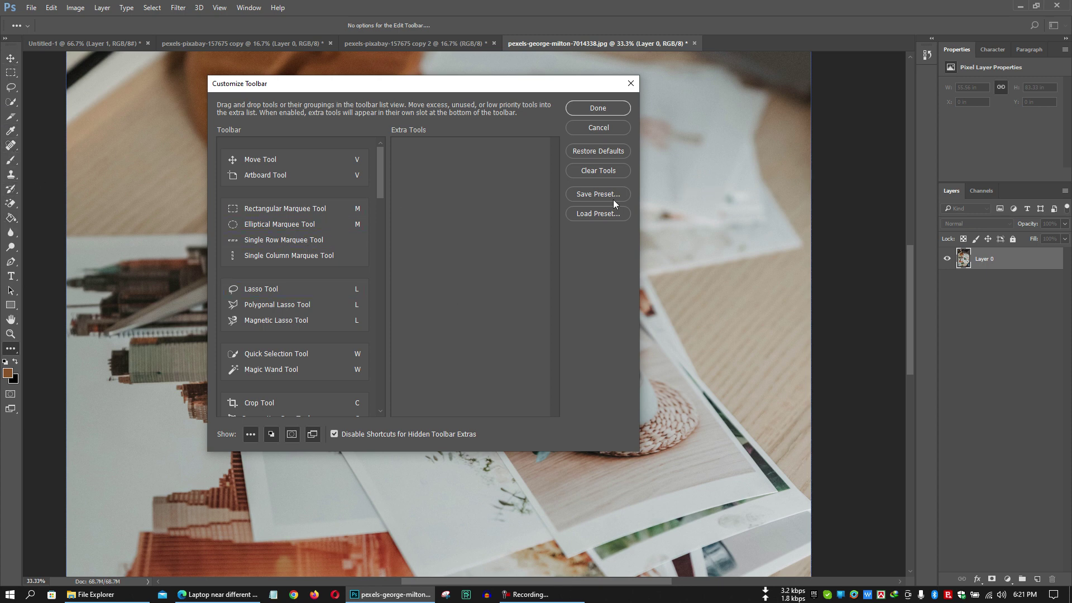
Reopen Customize Toolbar, restore defaults, and move the Artboard Tool into Extra Tools.
left_click(633, 85)
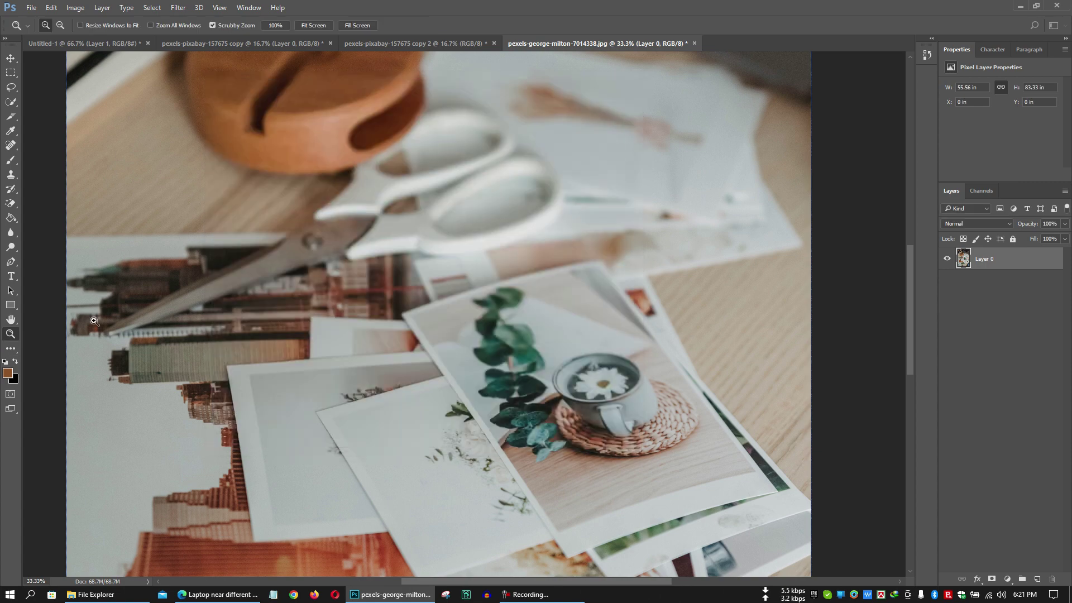
left_click(12, 350)
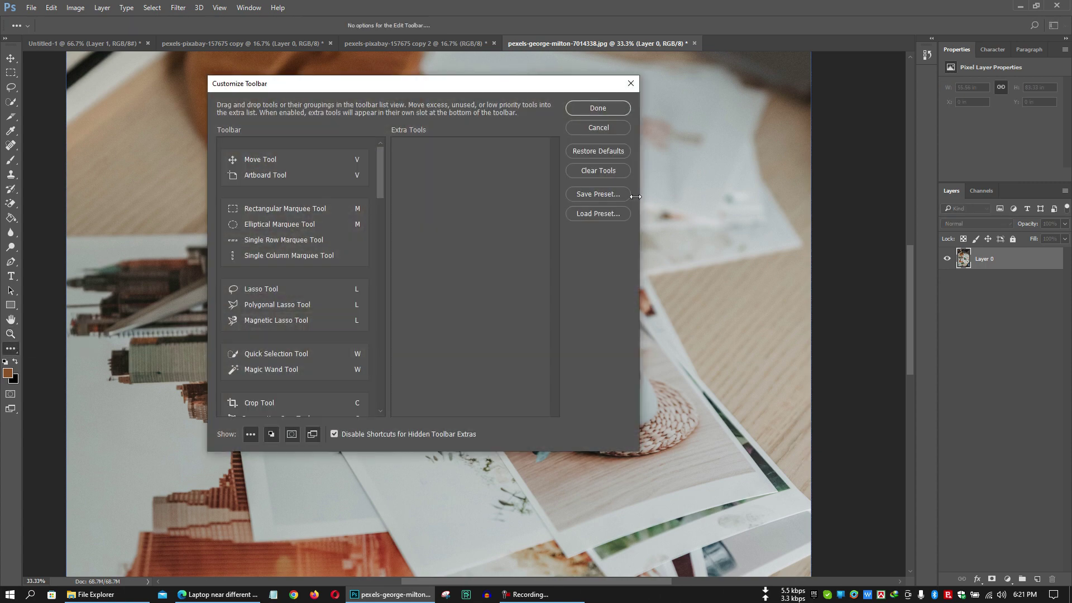
left_click(590, 152)
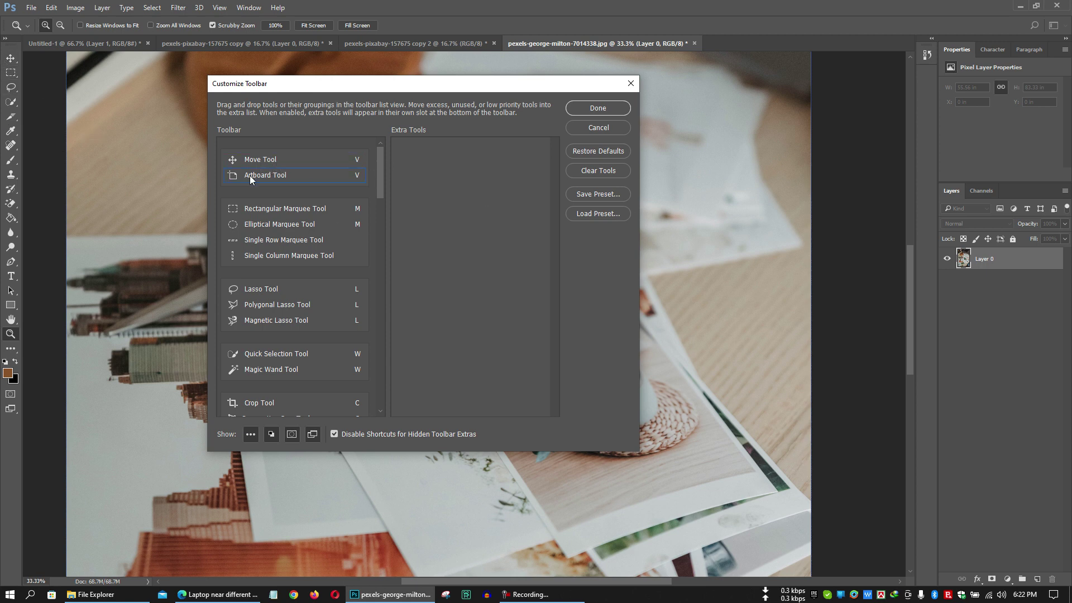
left_click_drag(250, 176, 419, 189)
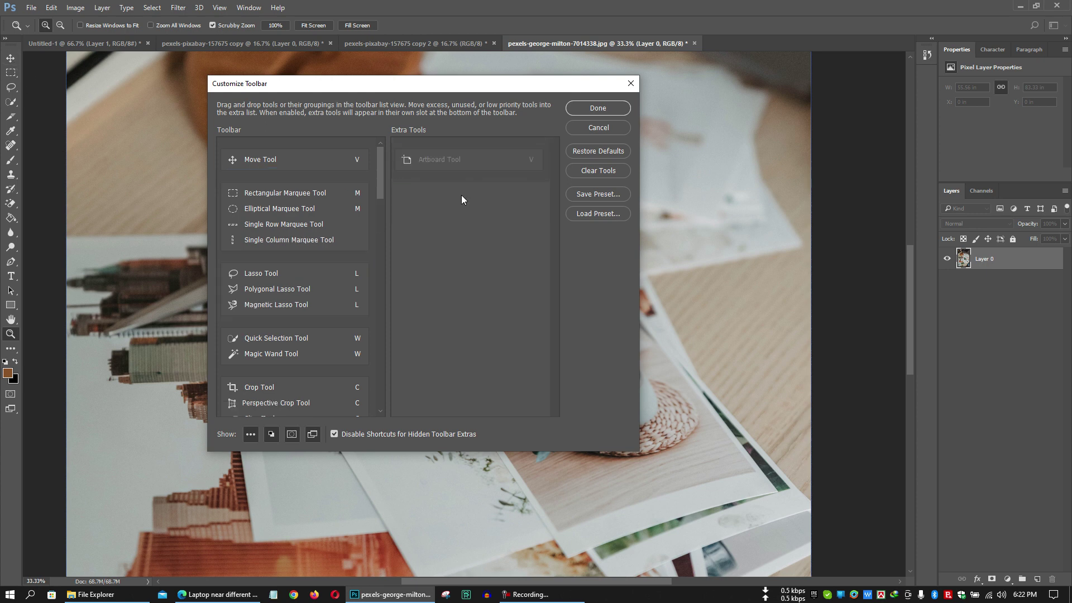
left_click(625, 130)
left_click(11, 58)
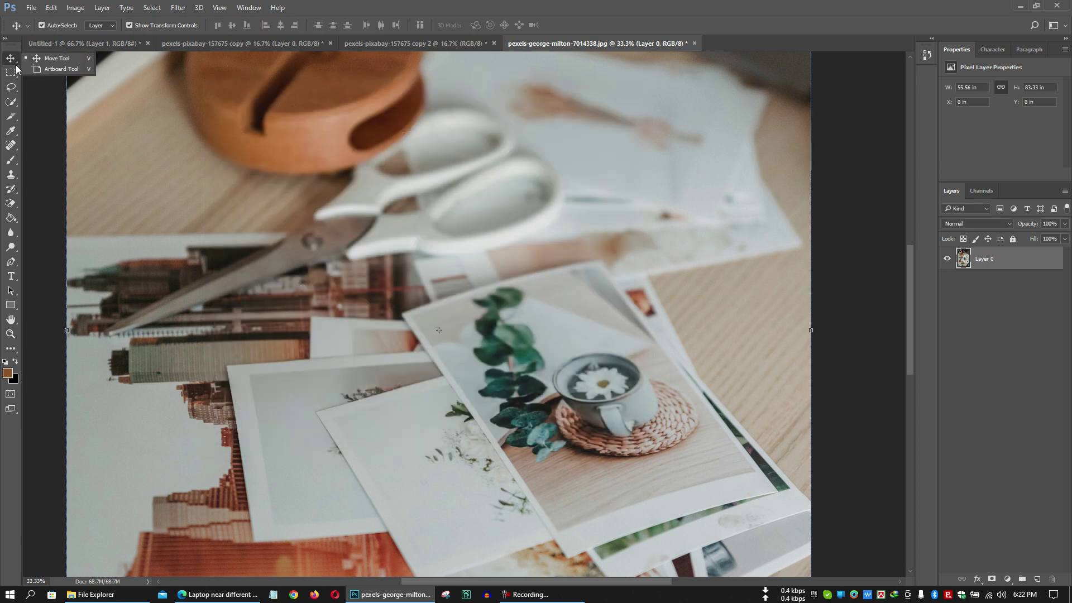
left_click(11, 348)
left_click(32, 341)
left_click_drag(253, 179, 453, 192)
left_click(598, 108)
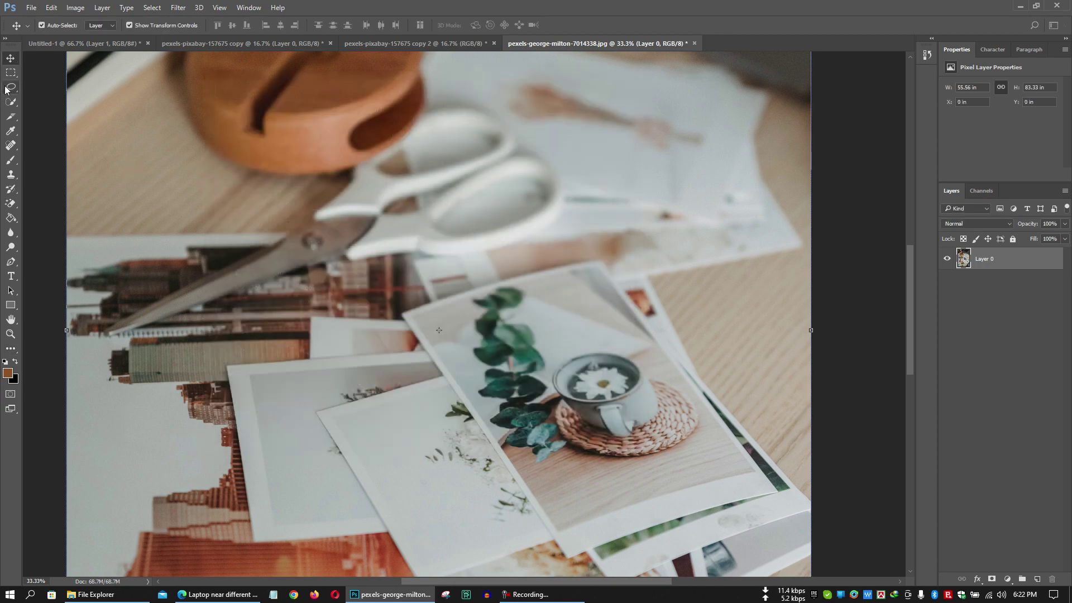
left_click(11, 348)
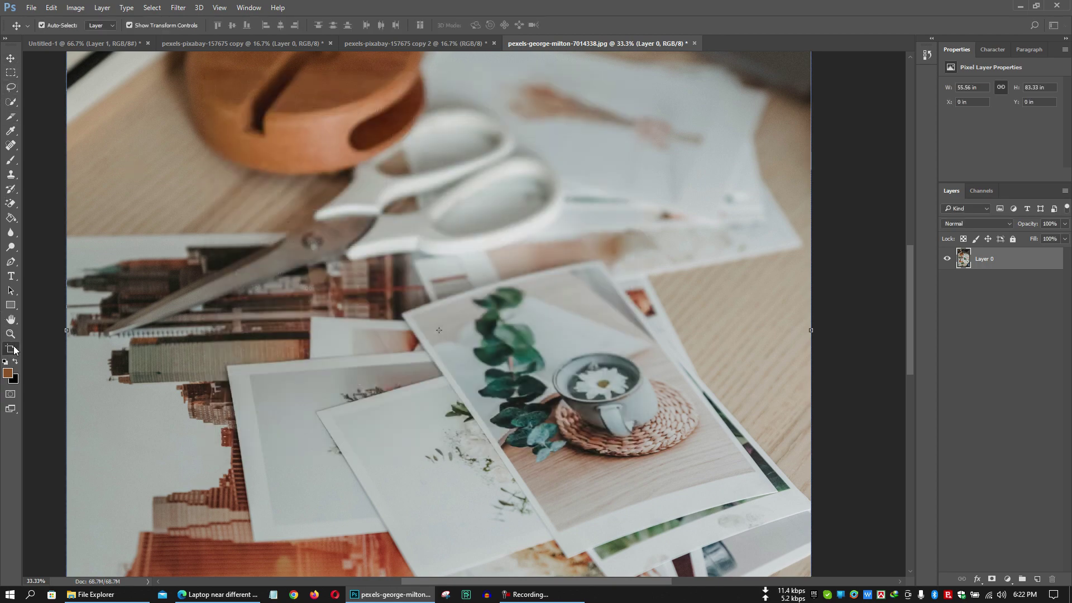
left_click(14, 350)
left_click(43, 350)
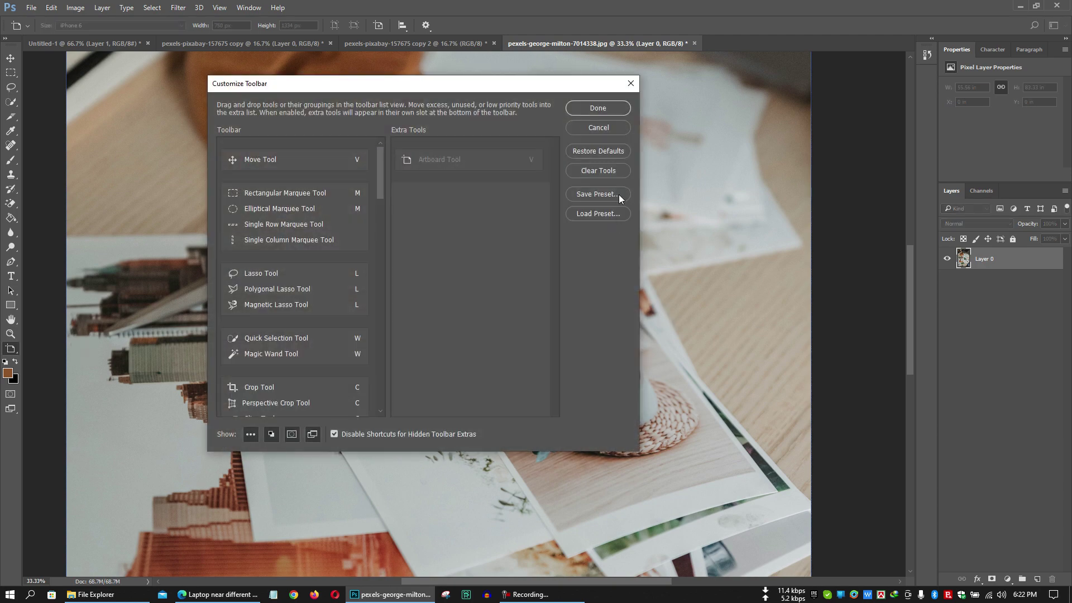
Restore toolbar defaults and rearrange tools within the Customize Toolbar lists.
left_click(615, 150)
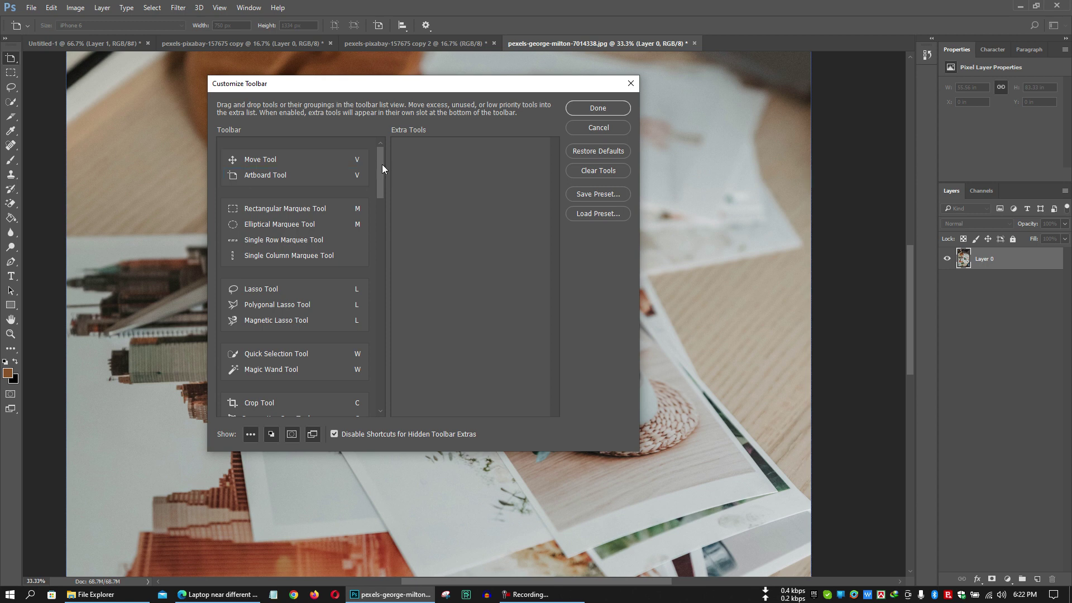
left_click_drag(382, 164, 385, 213)
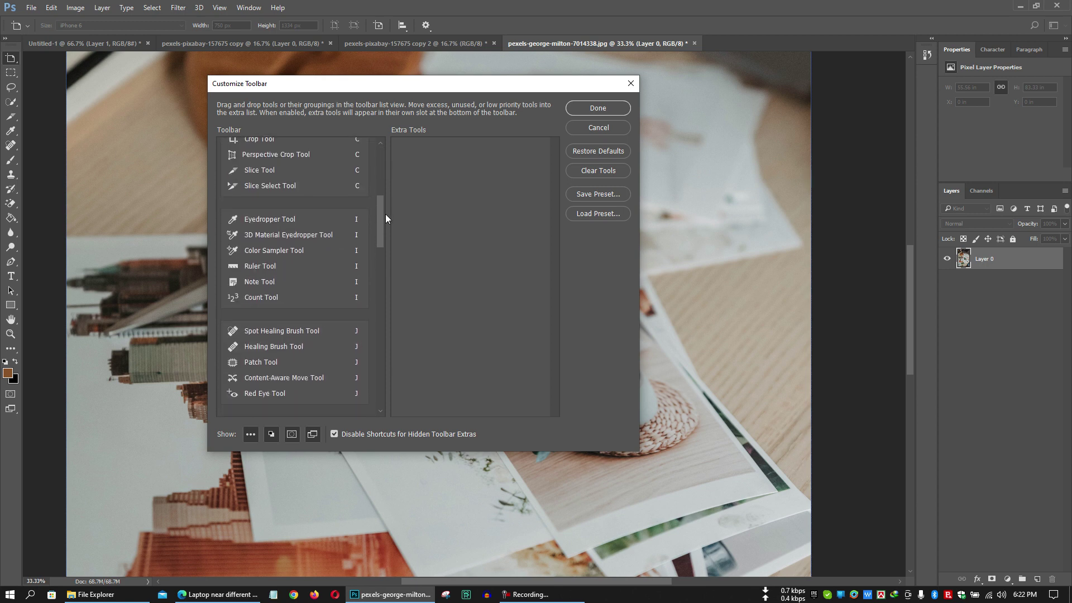
scroll(298, 389, "down", 6)
scroll(299, 391, "down", 8)
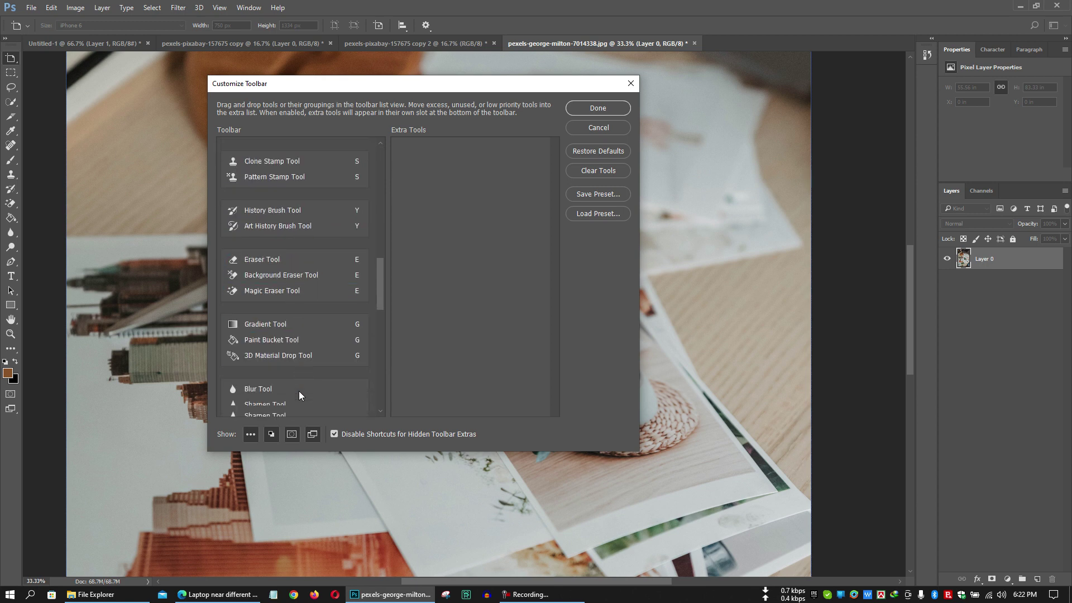
scroll(316, 386, "up", 10)
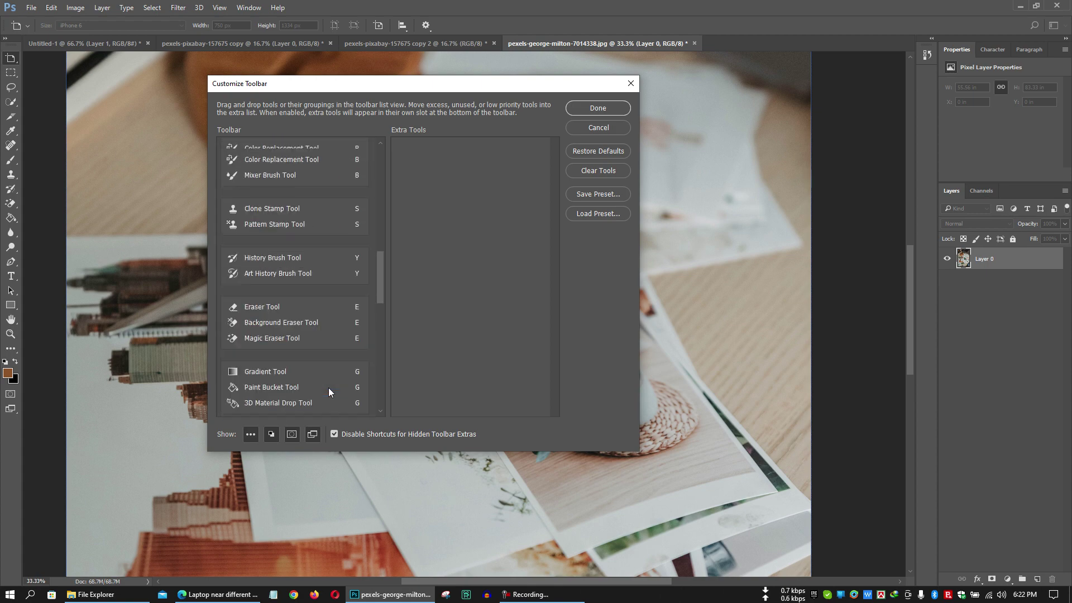
left_click_drag(380, 237, 389, 162)
Discard the changes, reopen Customize Toolbar, restore defaults again and confirm with Done.
left_click(571, 127)
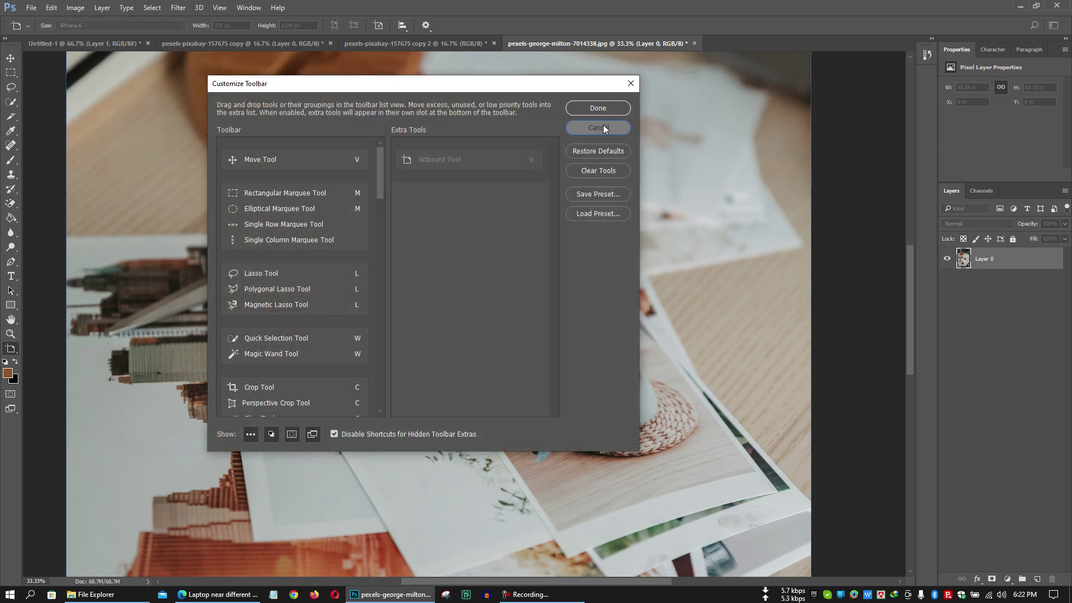
left_click(603, 125)
left_click(10, 350)
left_click(34, 349)
left_click(595, 153)
left_click(598, 107)
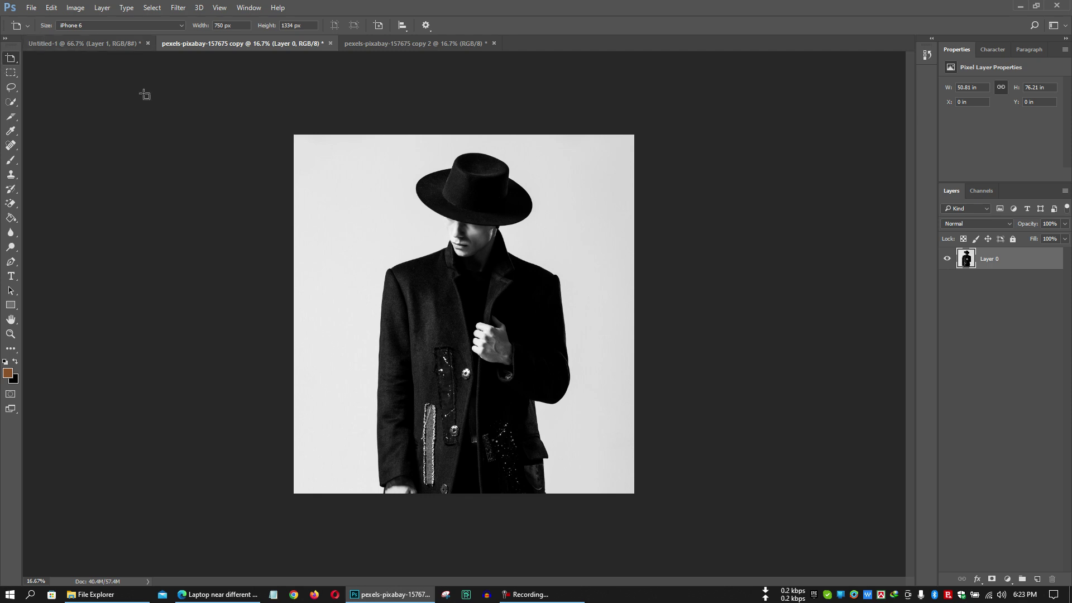
Switch back to the Move tool and select the portrait's Layer 0.
left_click(11, 59)
left_click(29, 60)
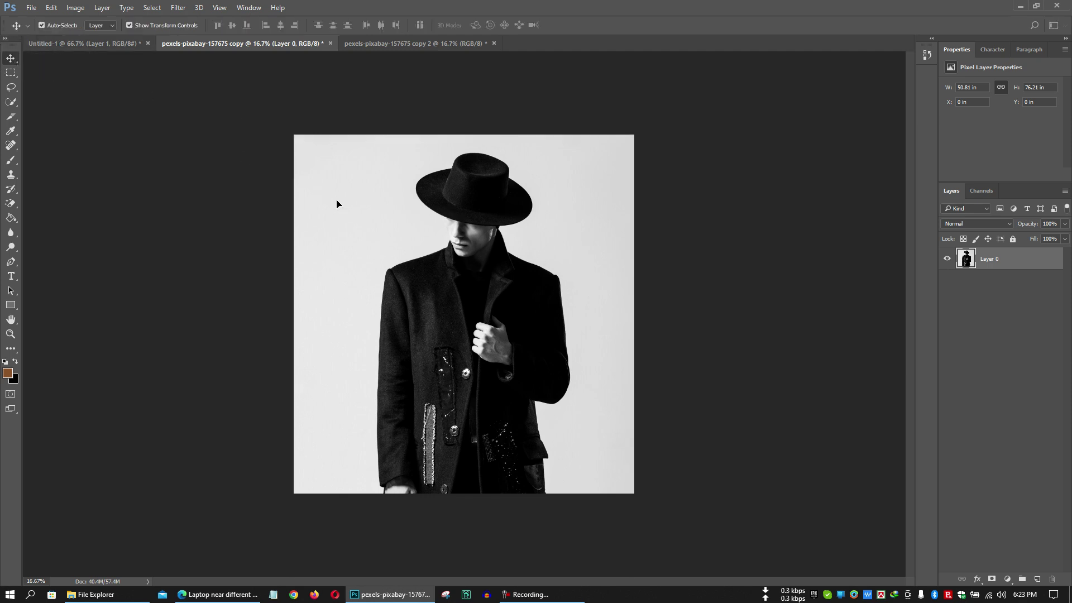
left_click(668, 218)
left_click(625, 215)
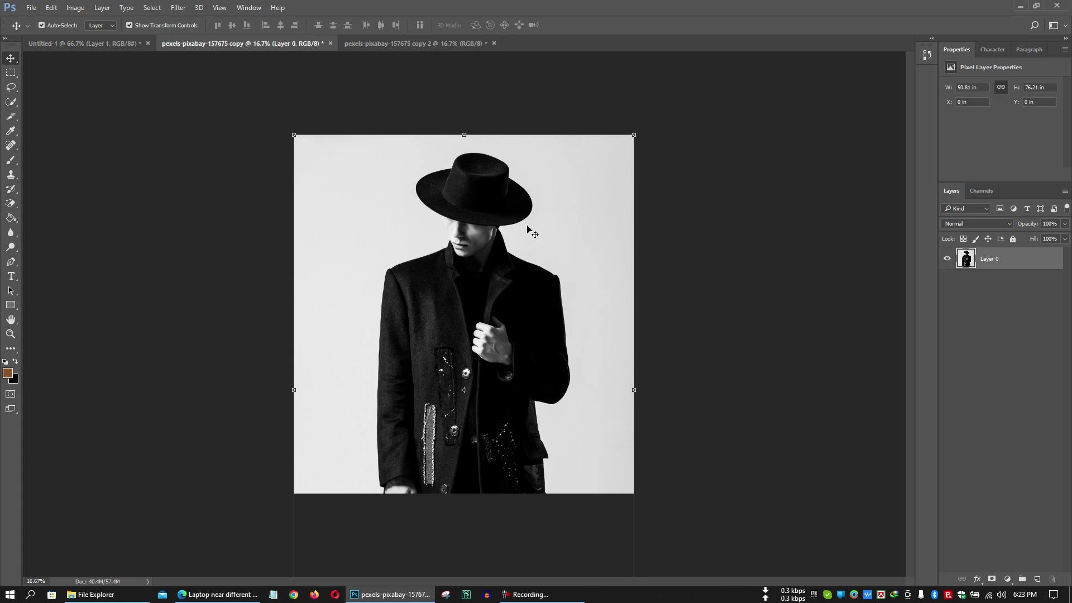
scroll(527, 229, "up", 1)
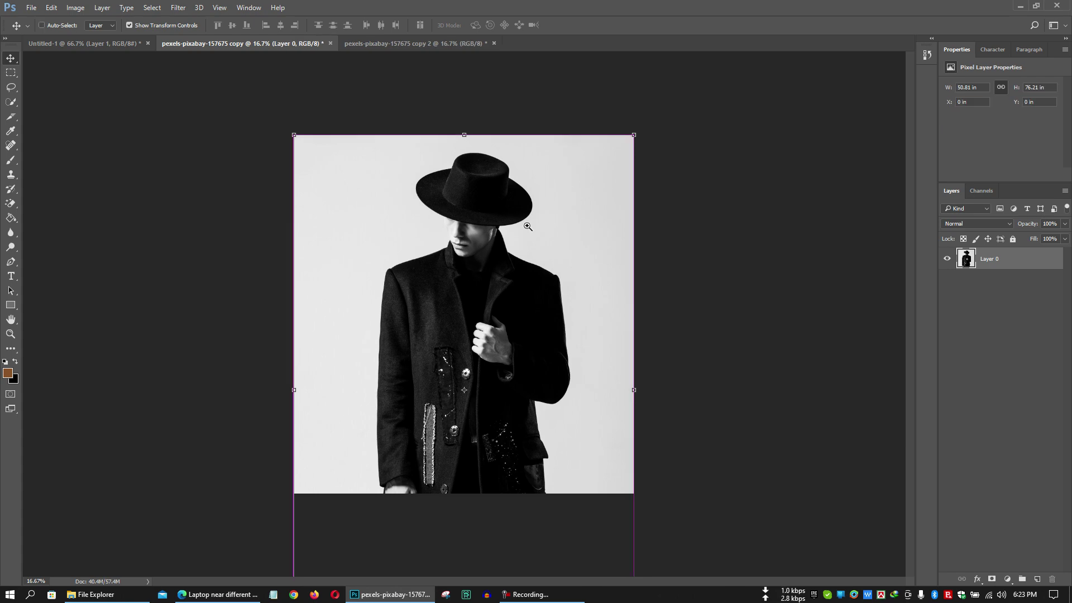
scroll(528, 227, "down", 1)
Save the portrait as man.psd through File > Save As.
key("ctrl+shift+s")
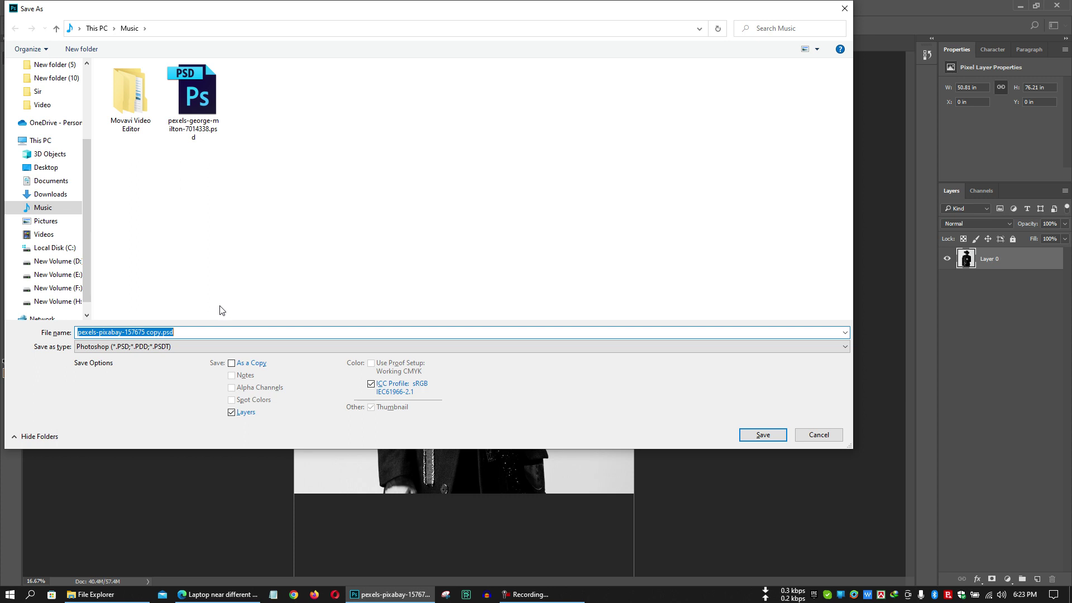
left_click(821, 431)
left_click(31, 7)
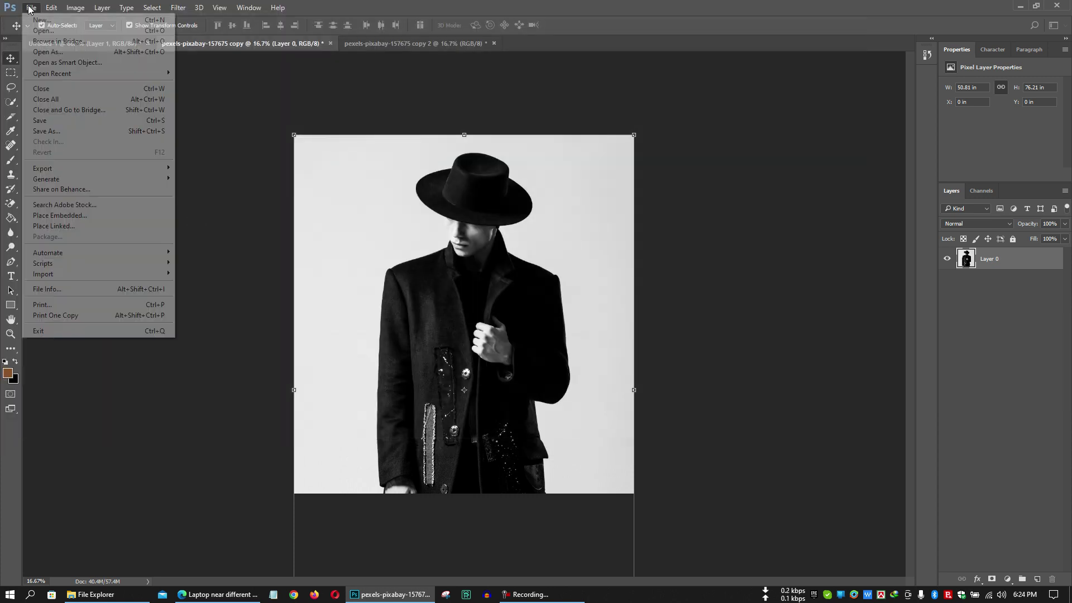
left_click(103, 126)
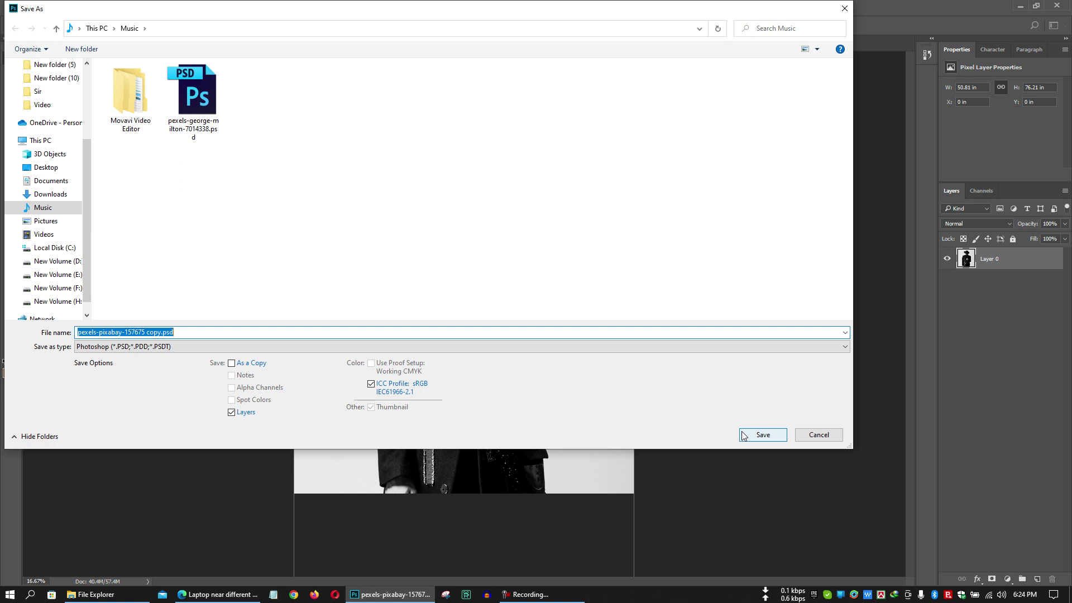
type("man")
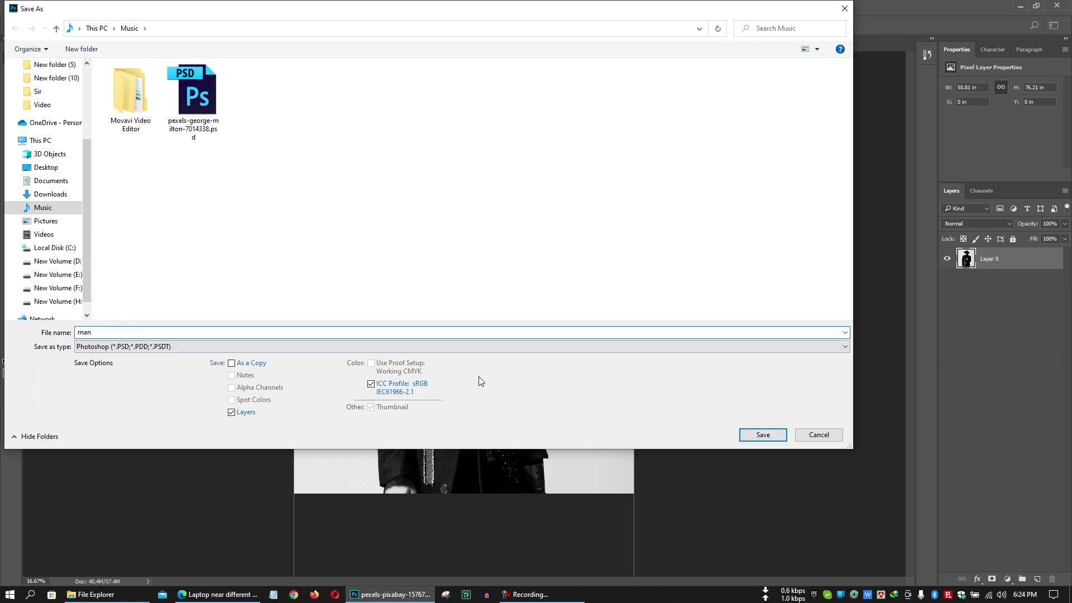
left_click(758, 436)
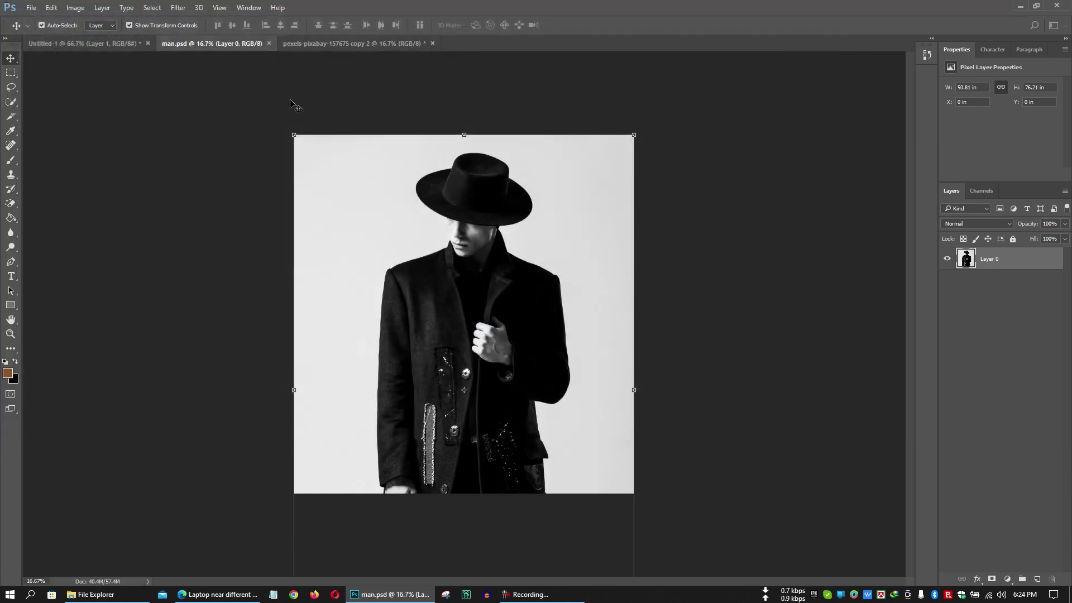
Save a JPEG copy at Maximum quality 12, then reselect Layer 0 on the canvas.
left_click(35, 8)
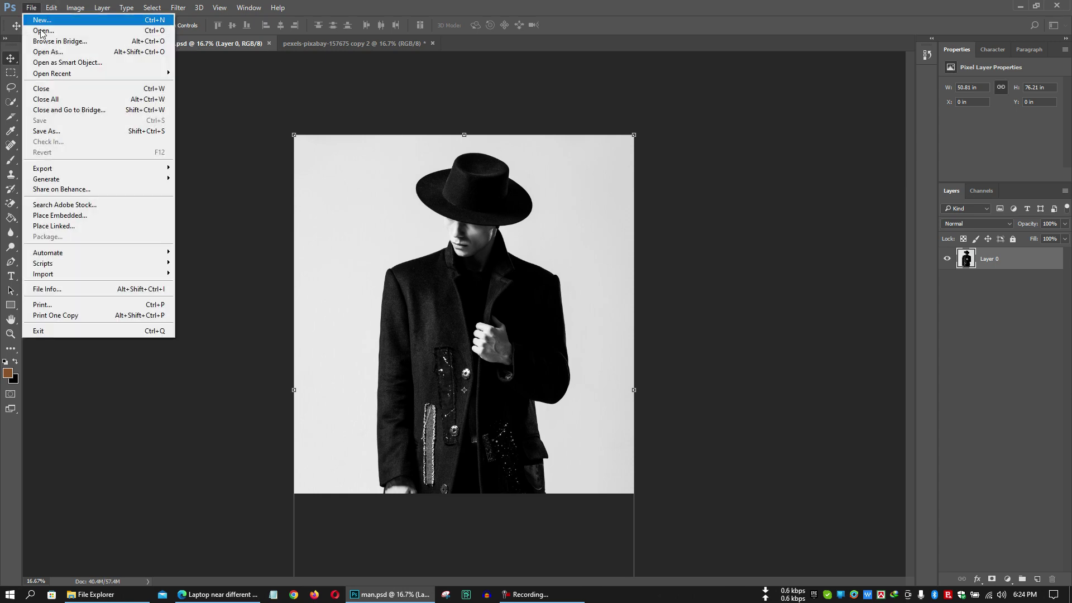
left_click(117, 132)
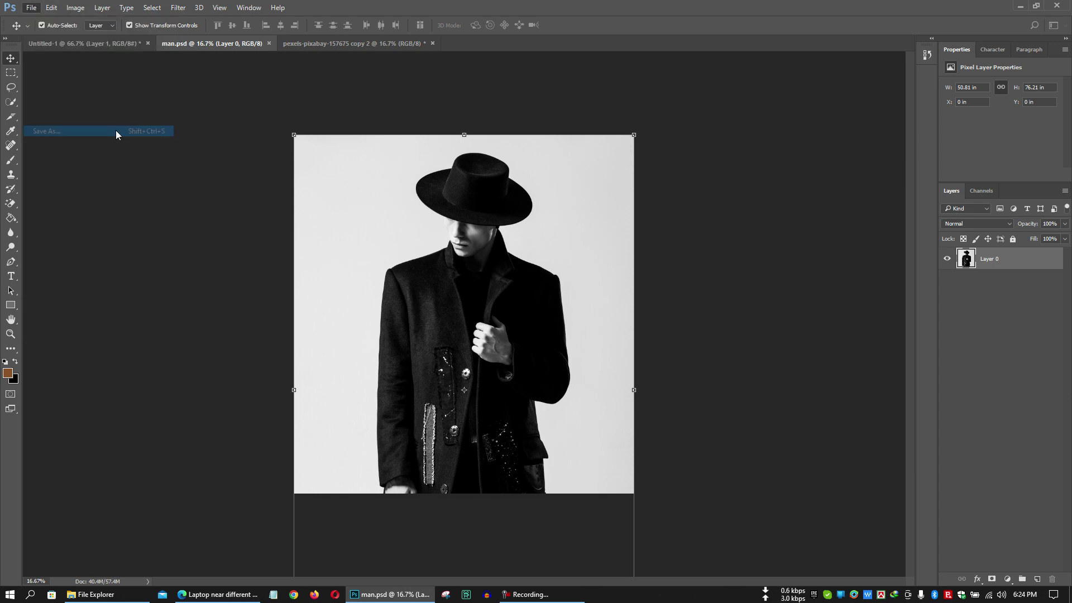
left_click(132, 347)
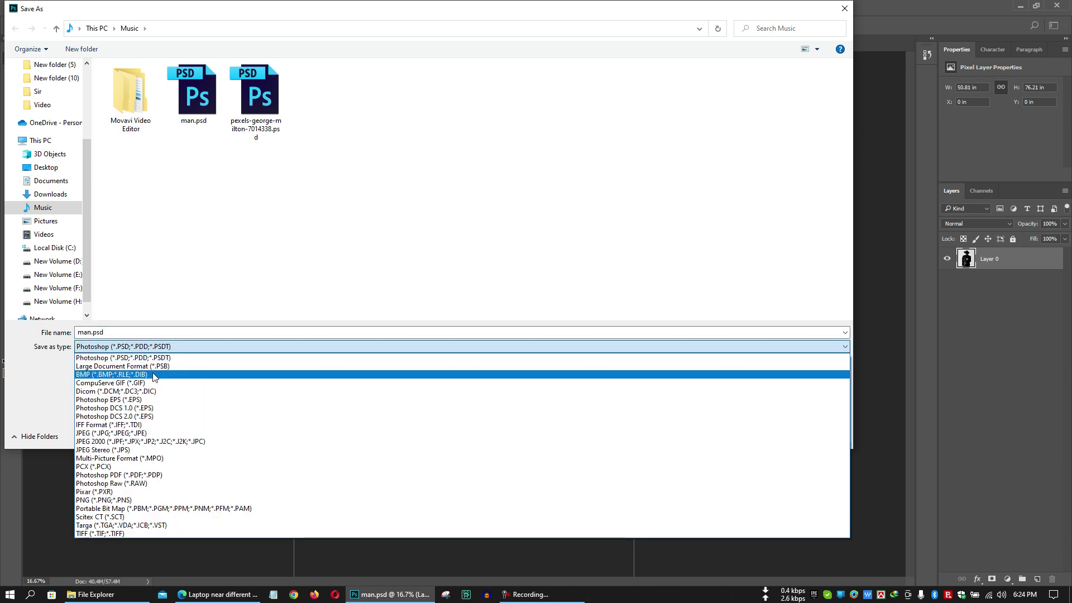
left_click(156, 434)
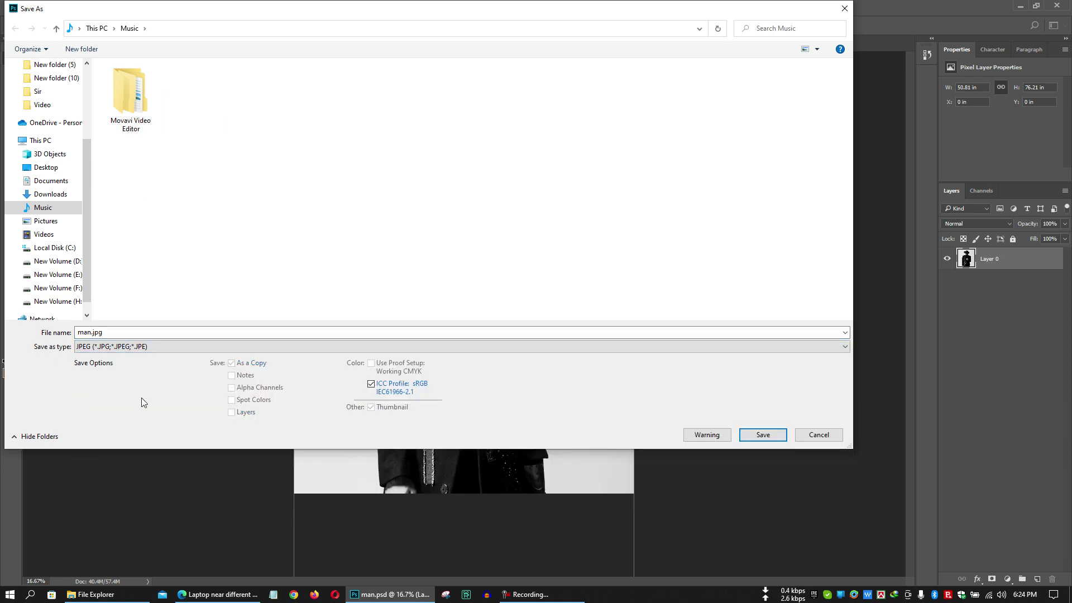
left_click(763, 435)
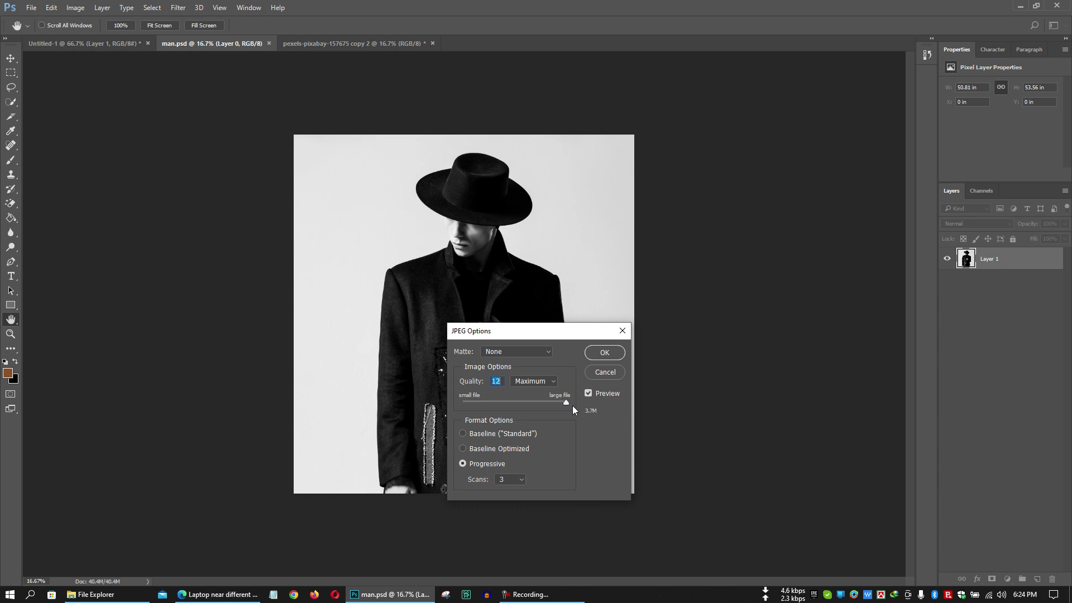
left_click(620, 358)
left_click(670, 302)
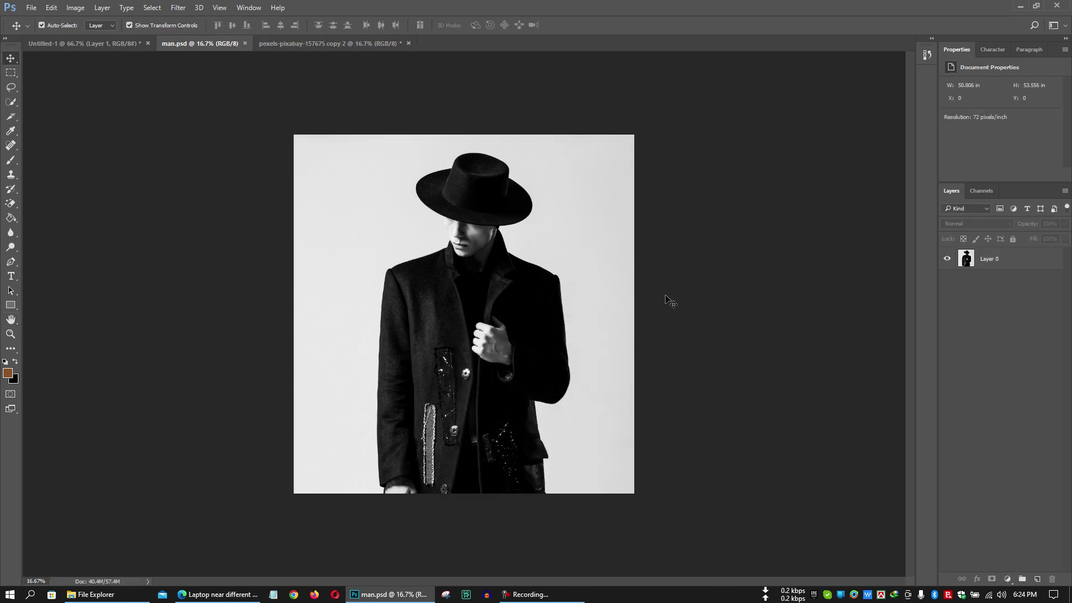
left_click(576, 275)
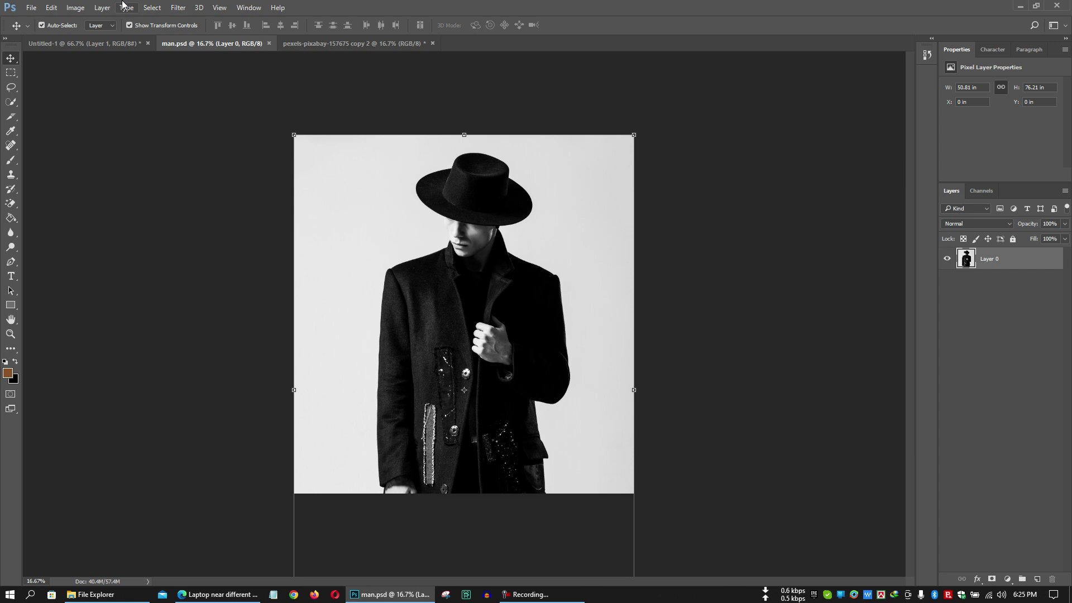
left_click(81, 7)
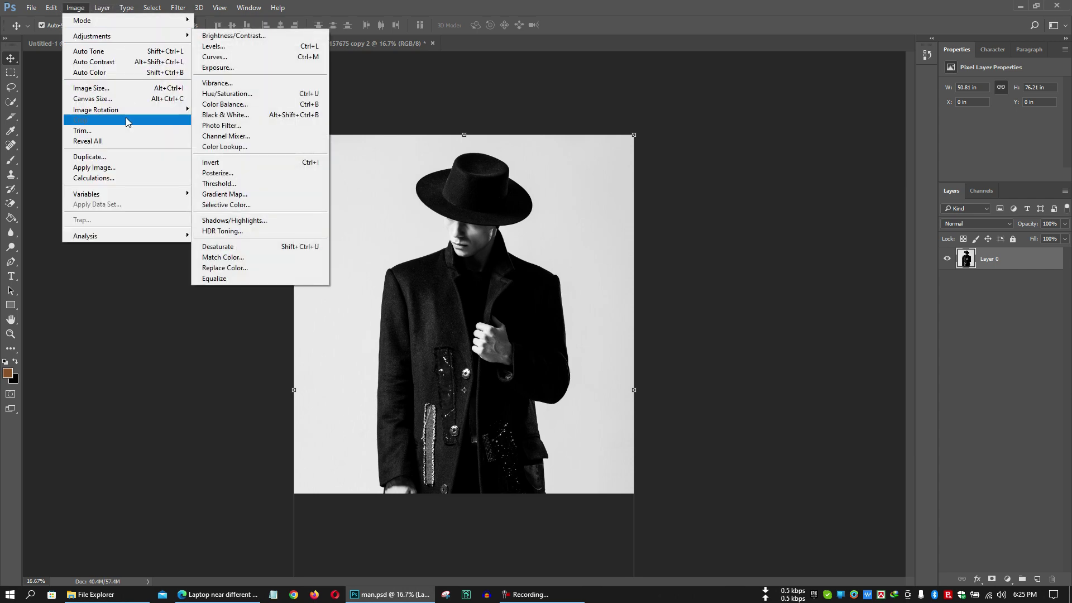
mouse_move(149, 110)
left_click(242, 120)
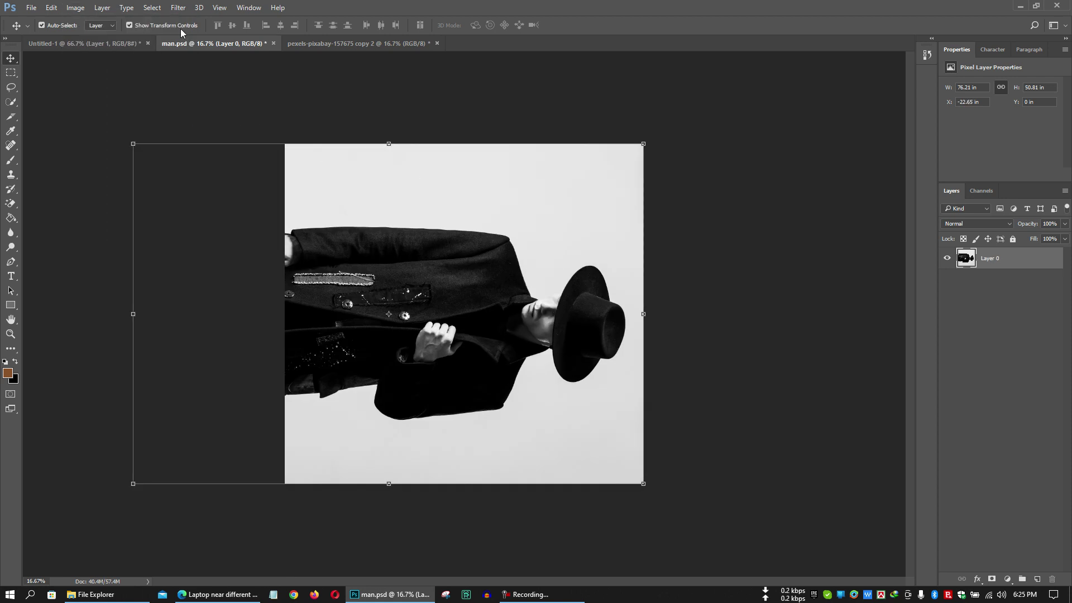
left_click(81, 7)
mouse_move(139, 110)
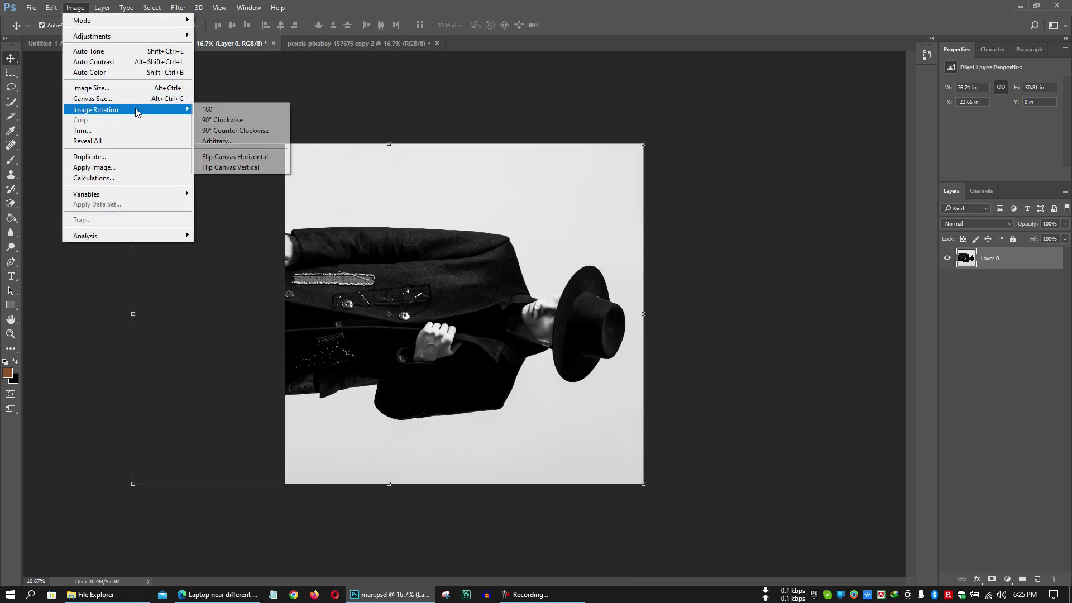
left_click(269, 130)
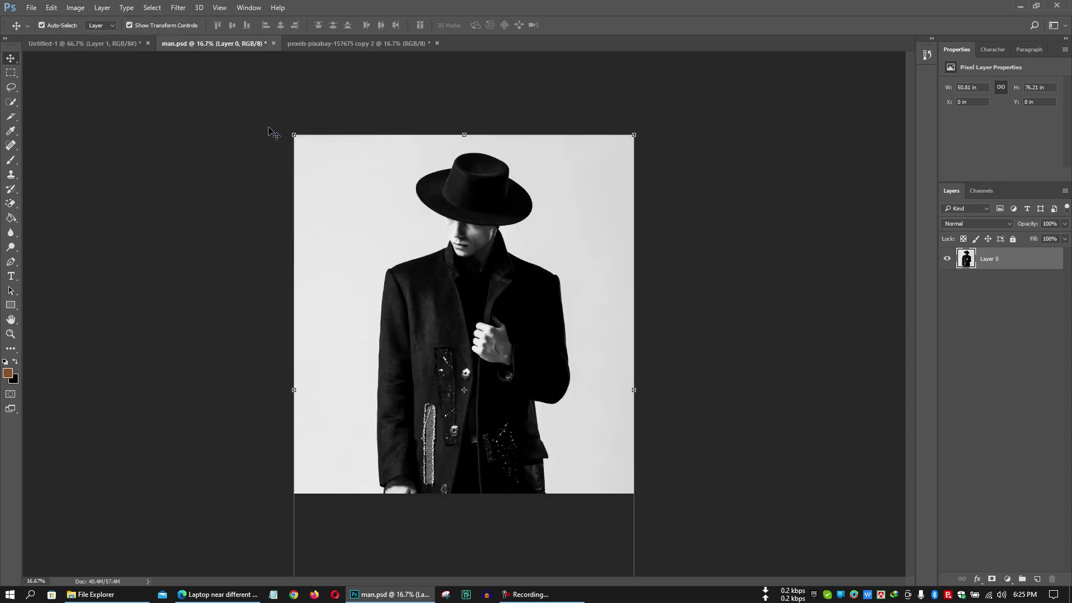
left_click(76, 7)
mouse_move(121, 109)
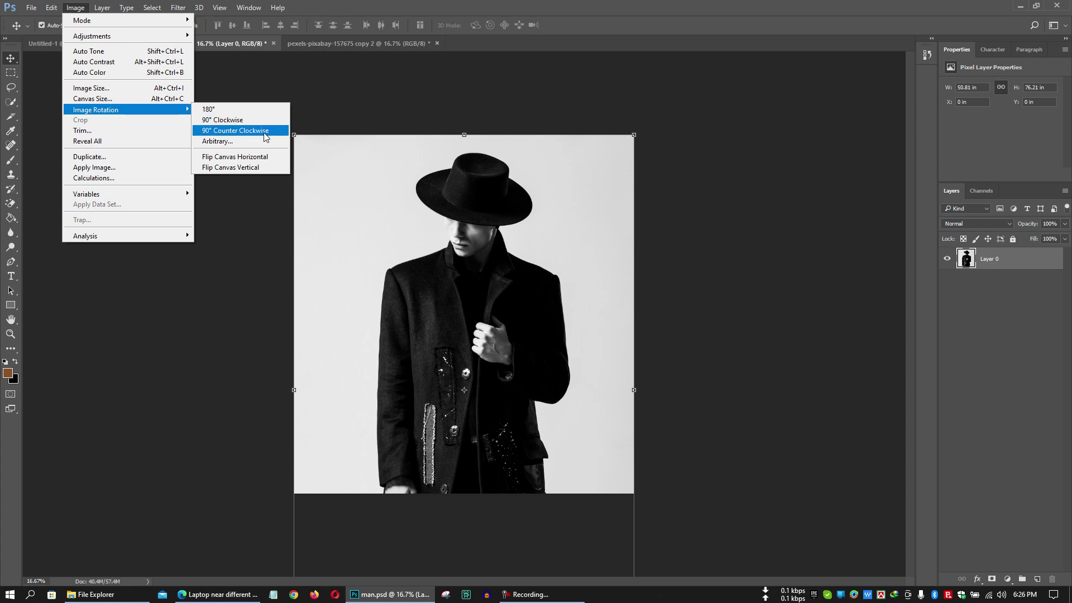
left_click(247, 131)
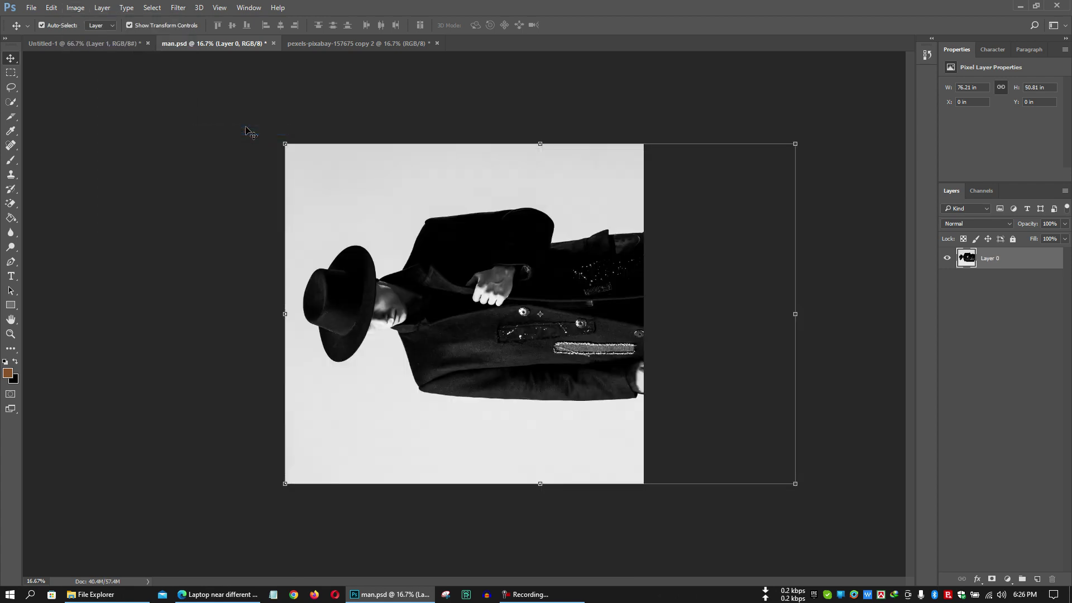
left_click(76, 7)
mouse_move(165, 109)
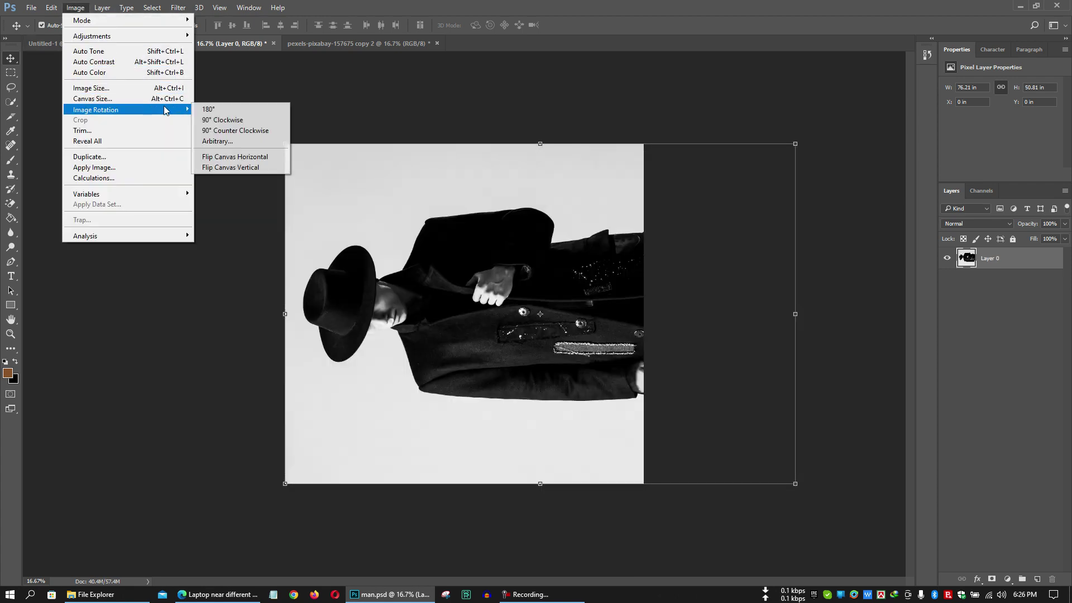
left_click(241, 110)
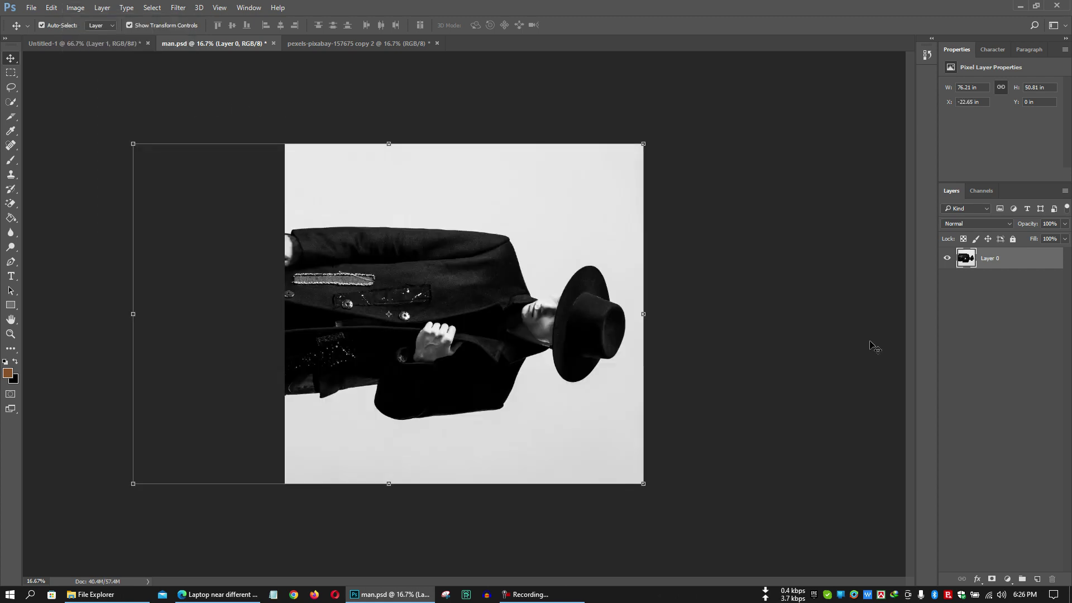
left_click(75, 7)
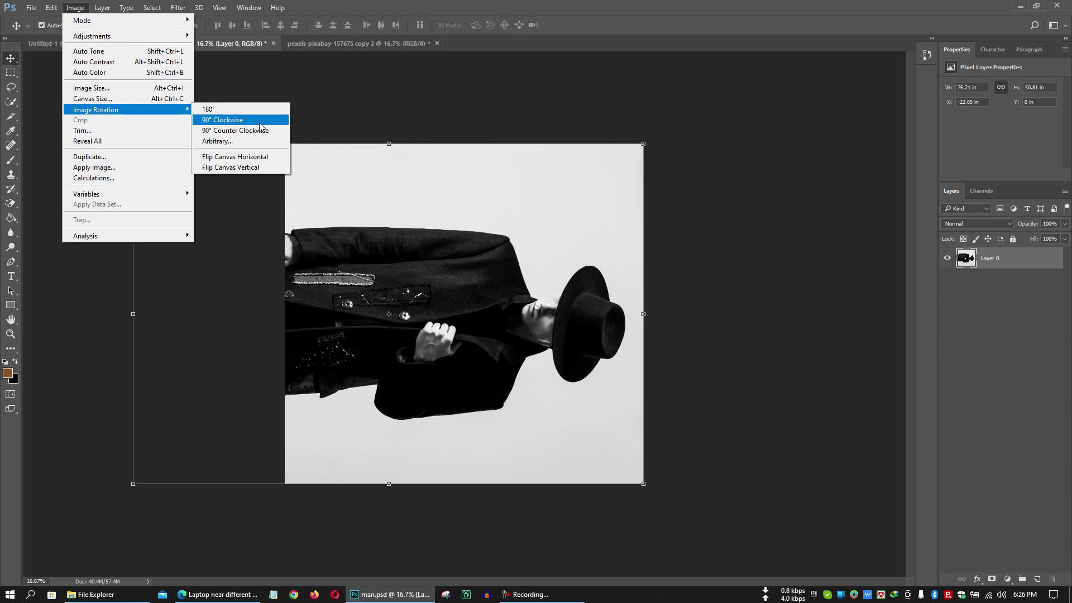
left_click(260, 124)
left_click(102, 8)
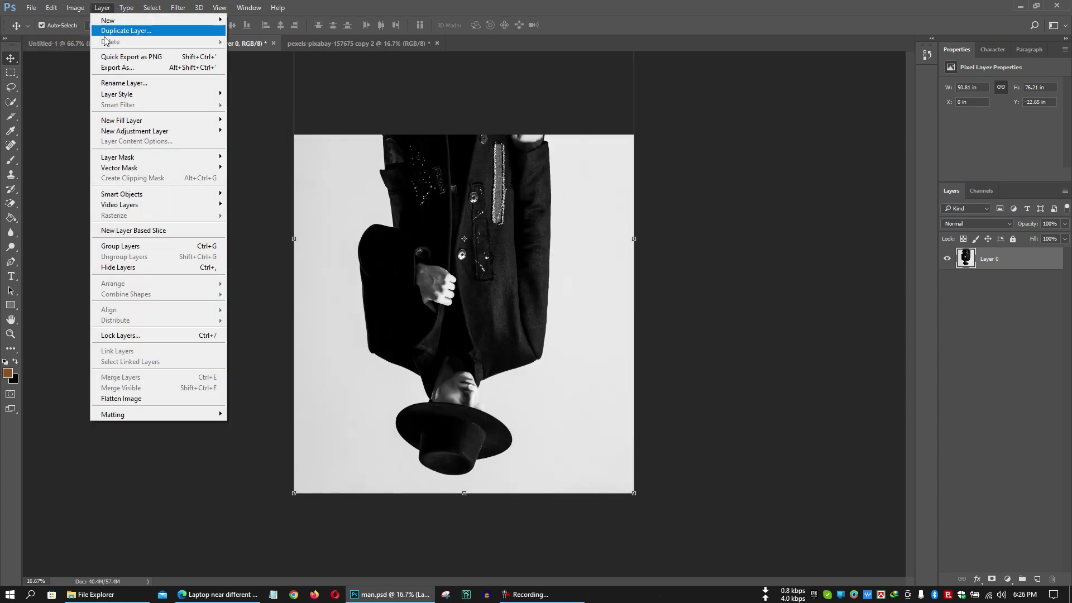
mouse_move(76, 7)
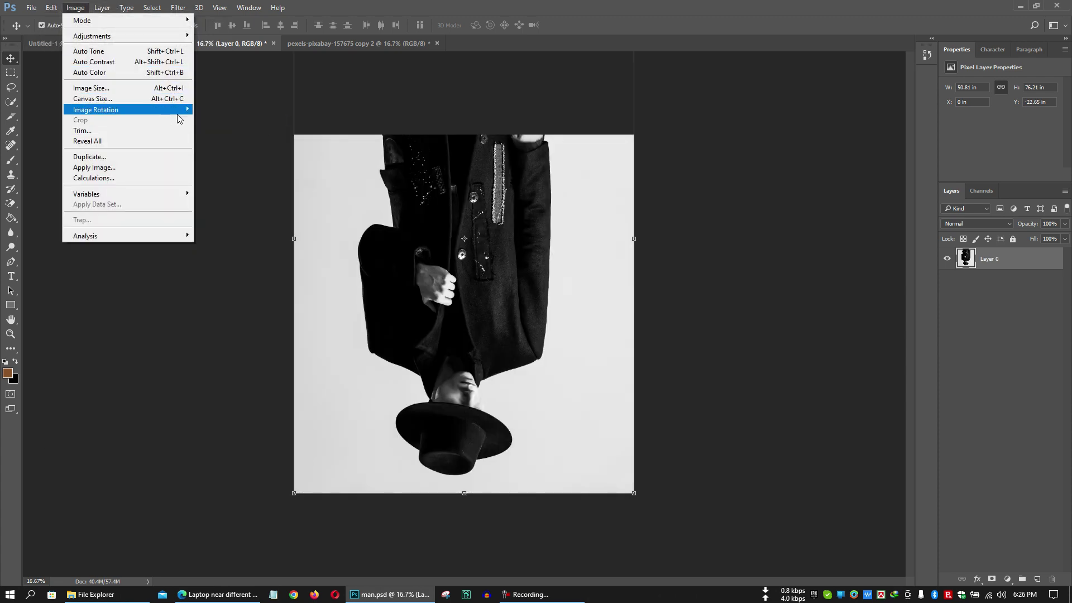
mouse_move(155, 109)
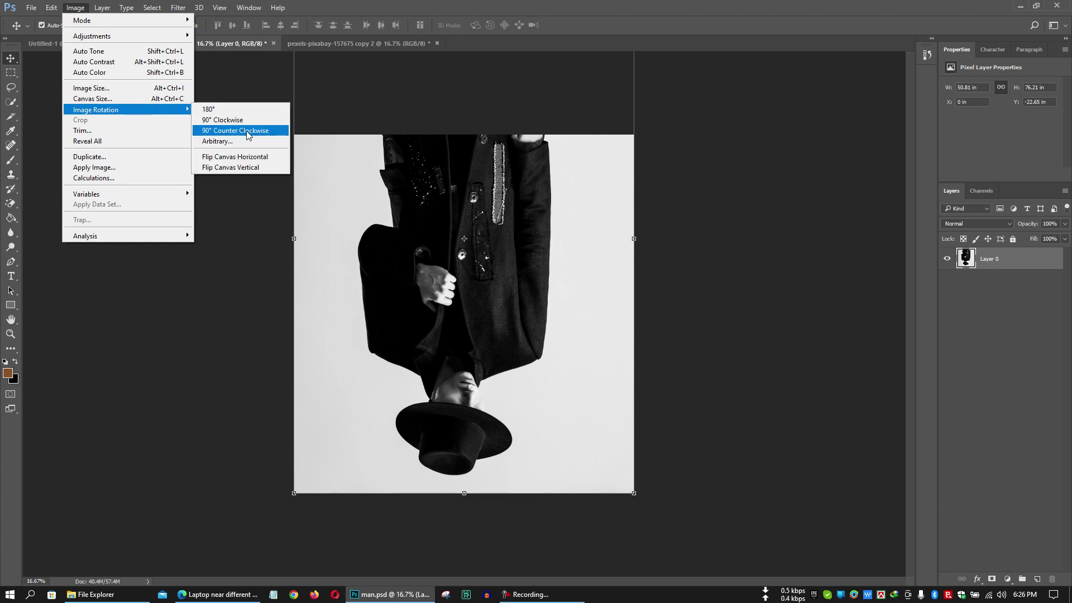
left_click(226, 109)
left_click(75, 7)
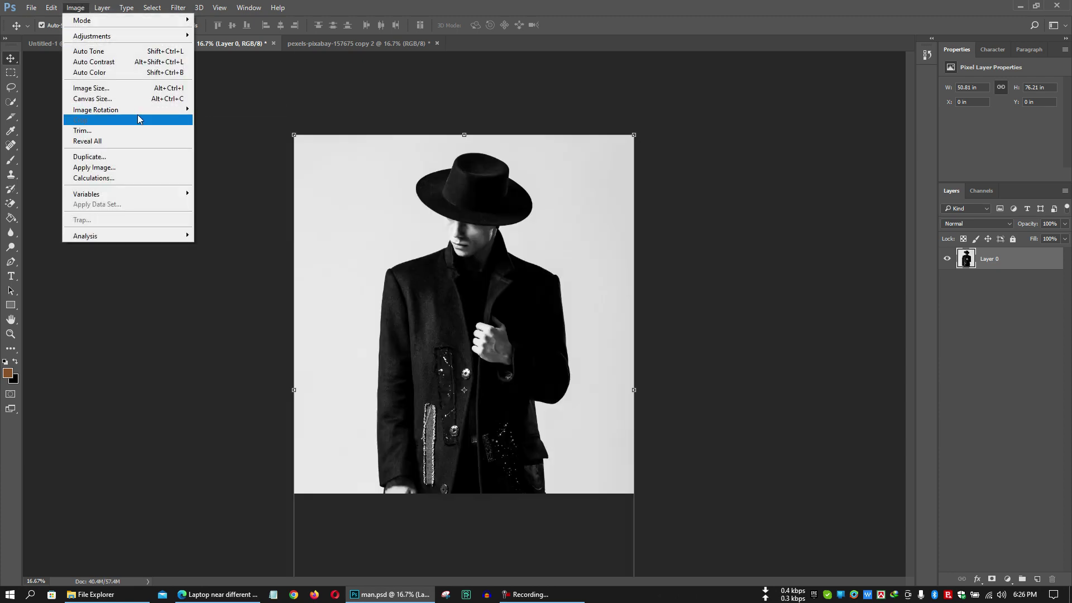
mouse_move(140, 114)
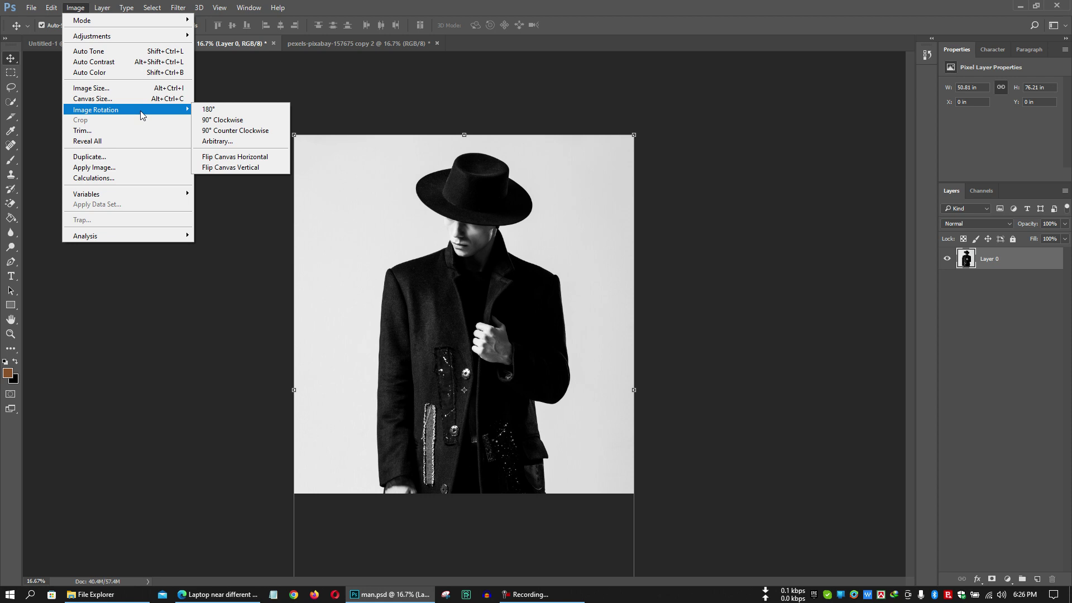
Choose the Quick Selection Tool and enlarge its brush to 600.
left_click(10, 102)
right_click(10, 145)
right_click(11, 101)
left_click(72, 103)
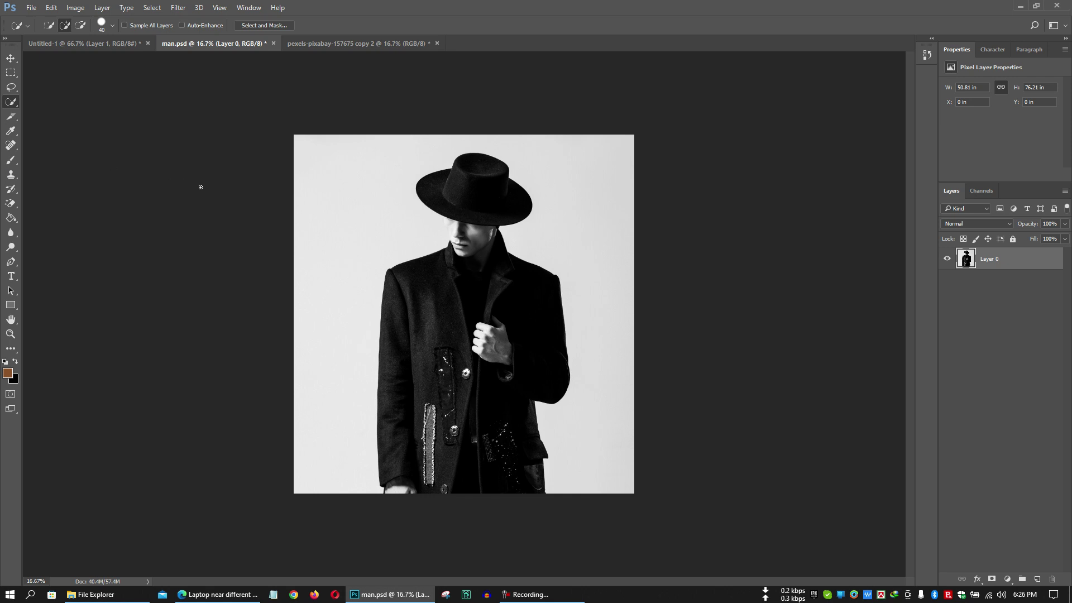
key("bracketright")
key("bracketright")
key("bracketright")
key("bracketright")
key("bracketright")
key("bracketright")
key("bracketright")
key("bracketright")
key("bracketright")
key("bracketright")
key("bracketright")
key("bracketright")
key("bracketright")
key("bracketright")
key("bracketright")
Select the background on both sides of the man, delete it, and zoom to 50%.
left_click_drag(359, 182, 338, 228)
mouse_move(581, 173)
left_mouse_down()
mouse_move(610, 210)
mouse_move(616, 240)
left_mouse_up()
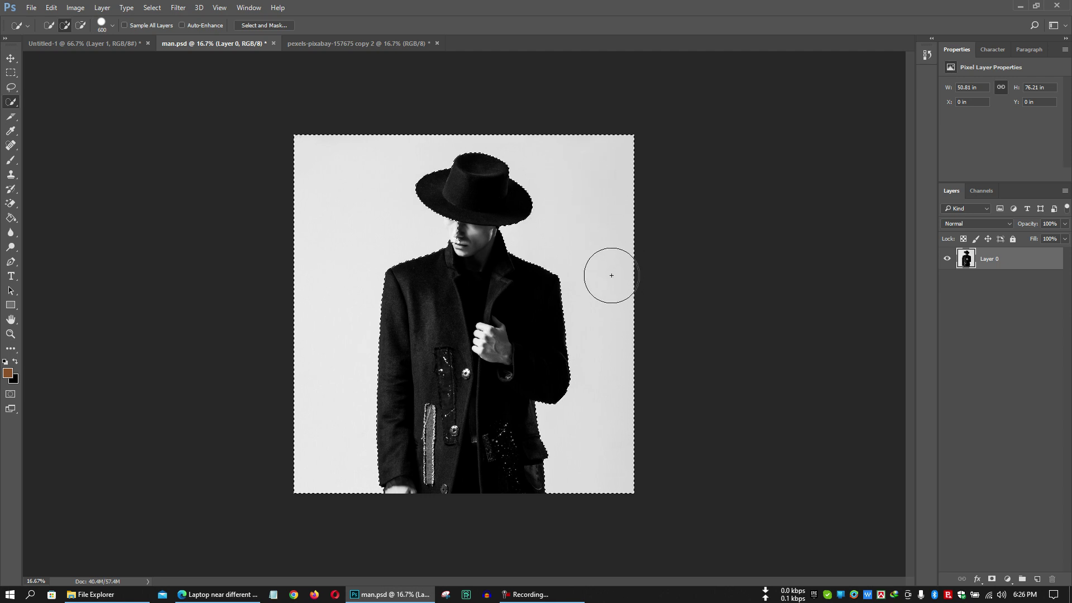
key("Delete")
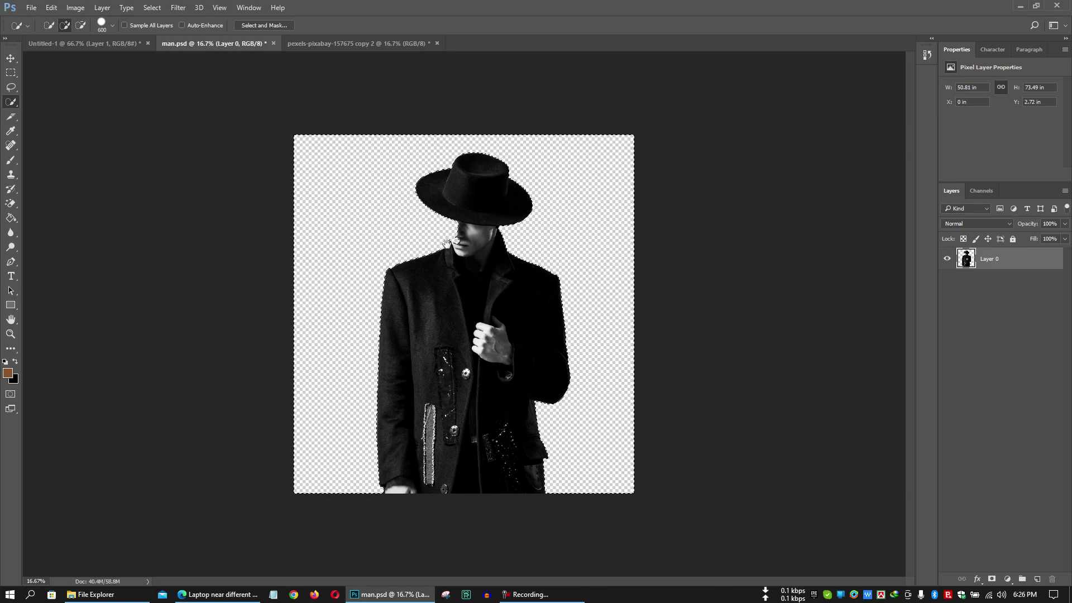
scroll(451, 244, "up", 2)
scroll(451, 244, "up", 1)
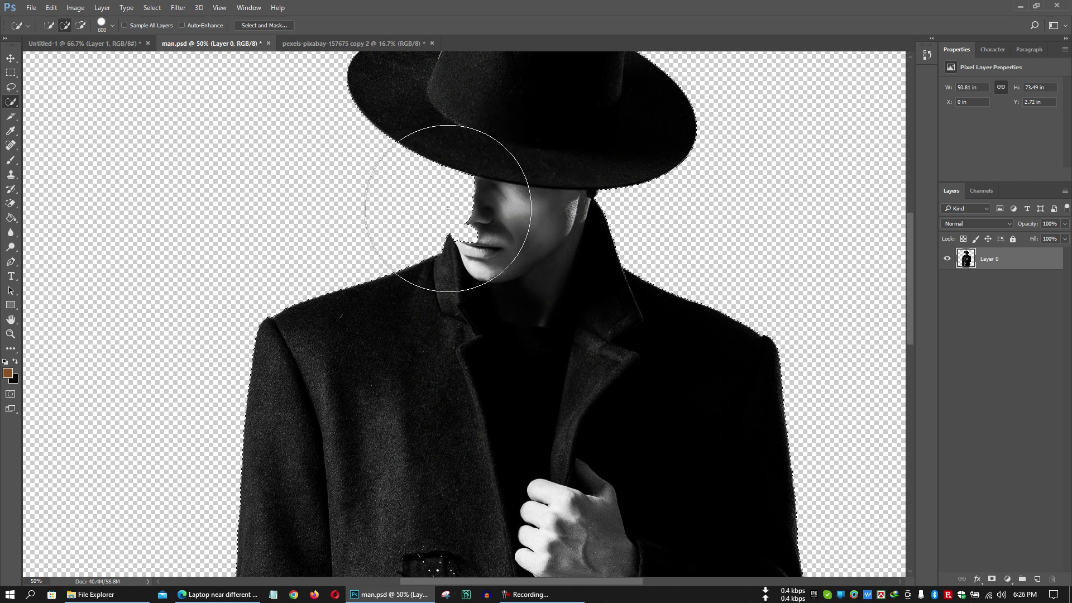
Trim the selection edge along the cheek, test-delete the background, then undo the deletion.
key("ctrl+z")
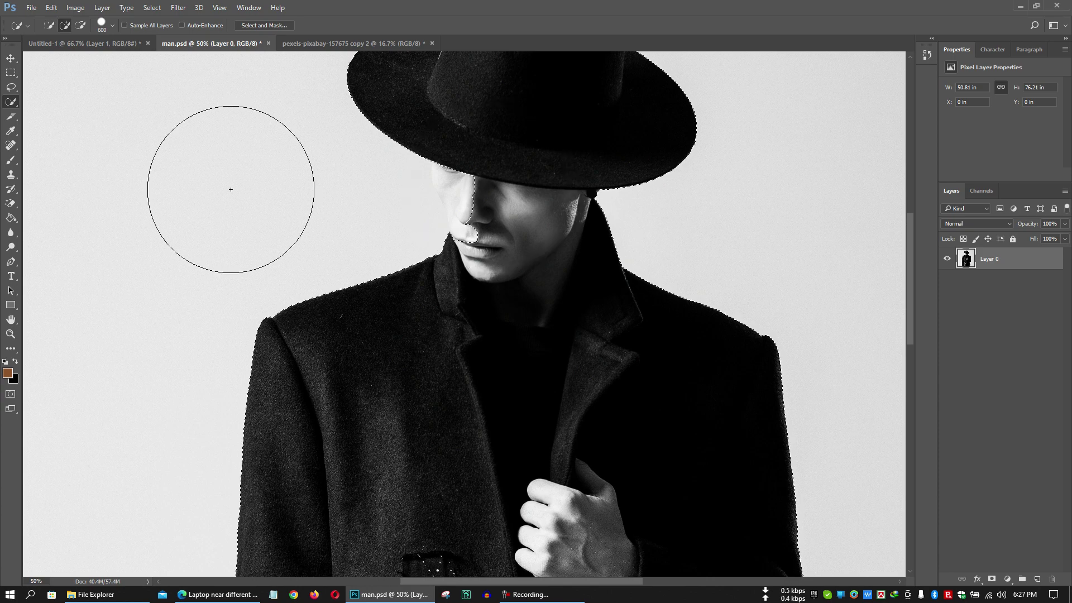
key("alt")
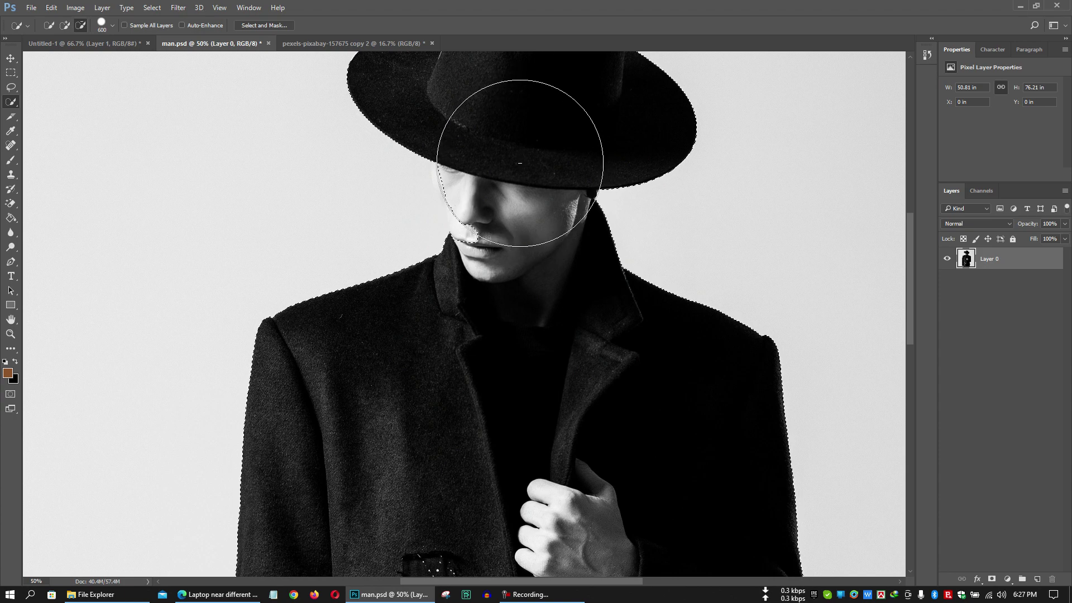
left_click_drag(521, 163, 521, 170)
key("alt")
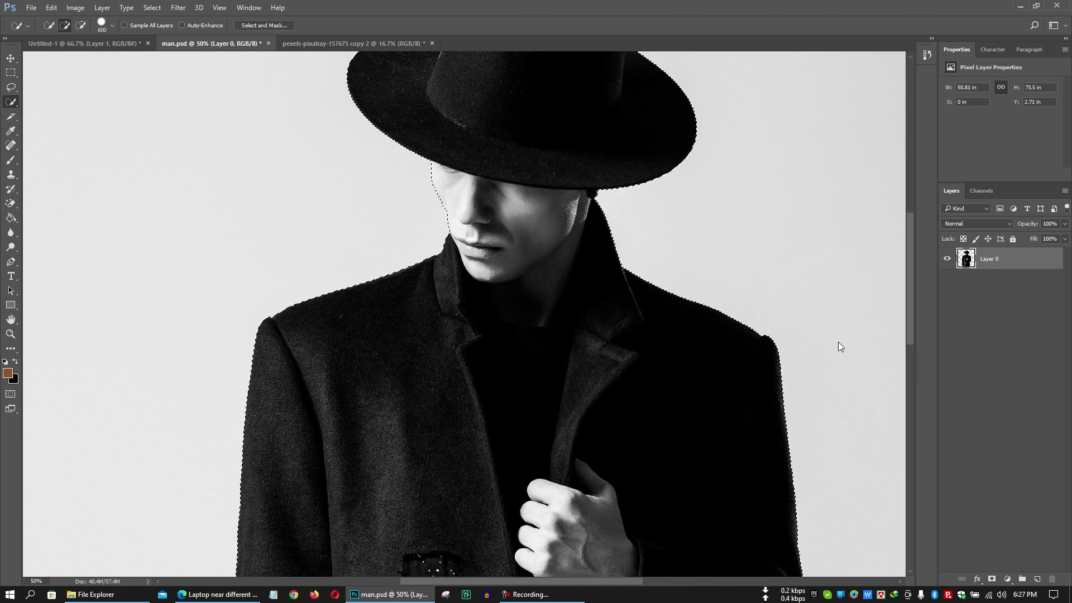
key("Delete")
key("ctrl+minus")
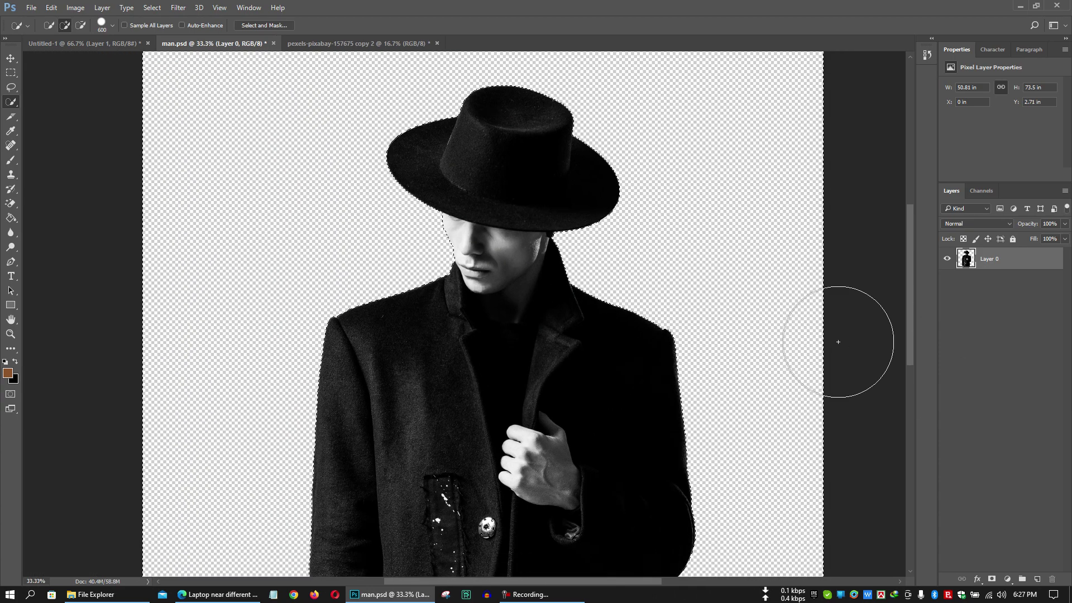
key("ctrl+z")
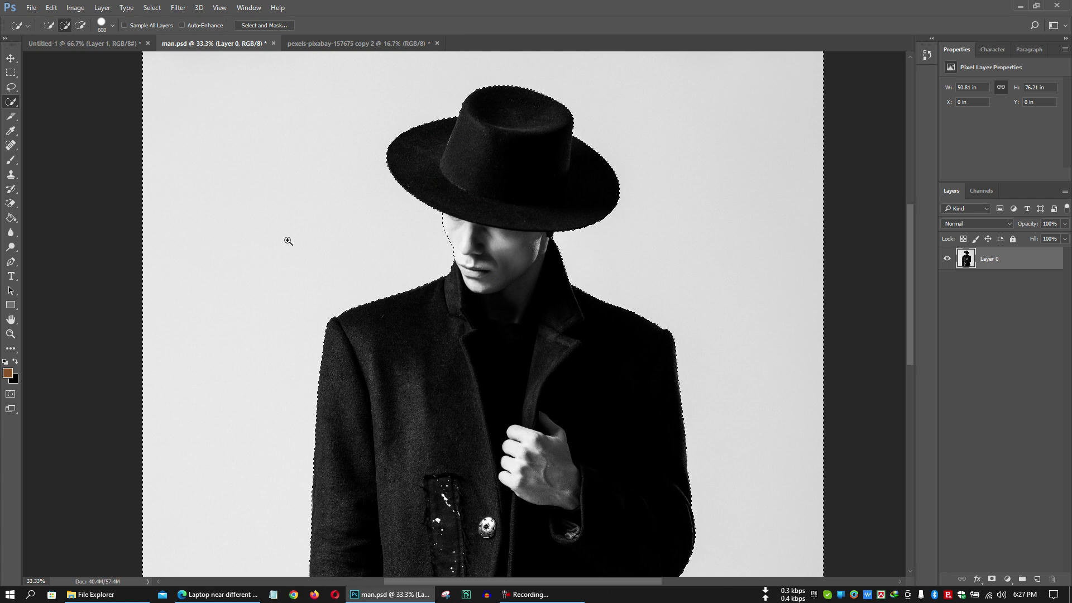
Subtract and re-add the left background in the selection, and shrink the brush to 250.
left_click(82, 24)
mouse_move(318, 211)
left_mouse_down()
mouse_move(211, 259)
mouse_move(235, 283)
left_mouse_up()
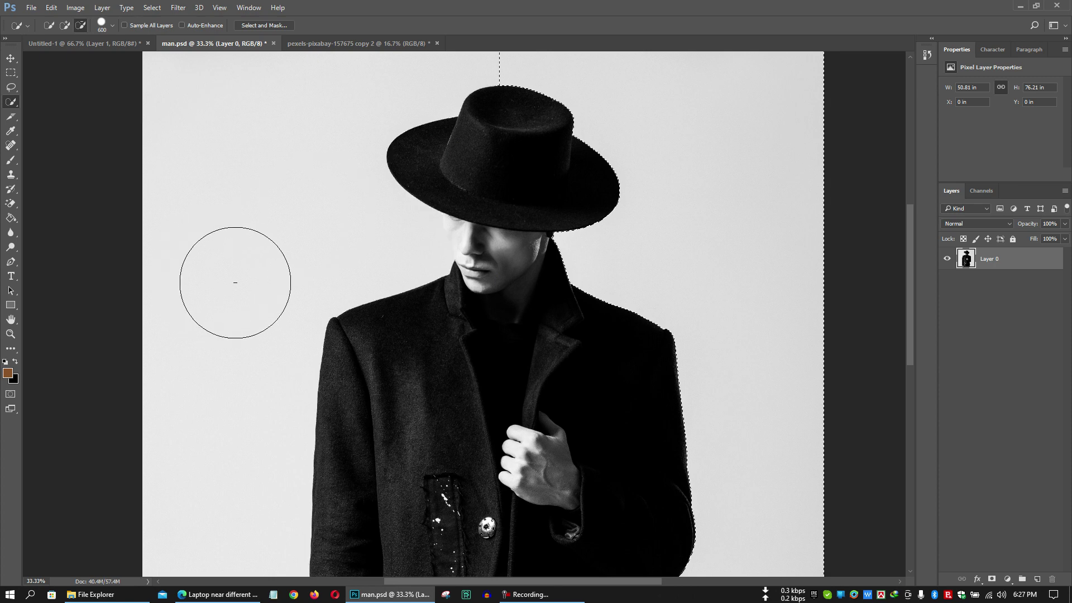
scroll(252, 280, "up", 2)
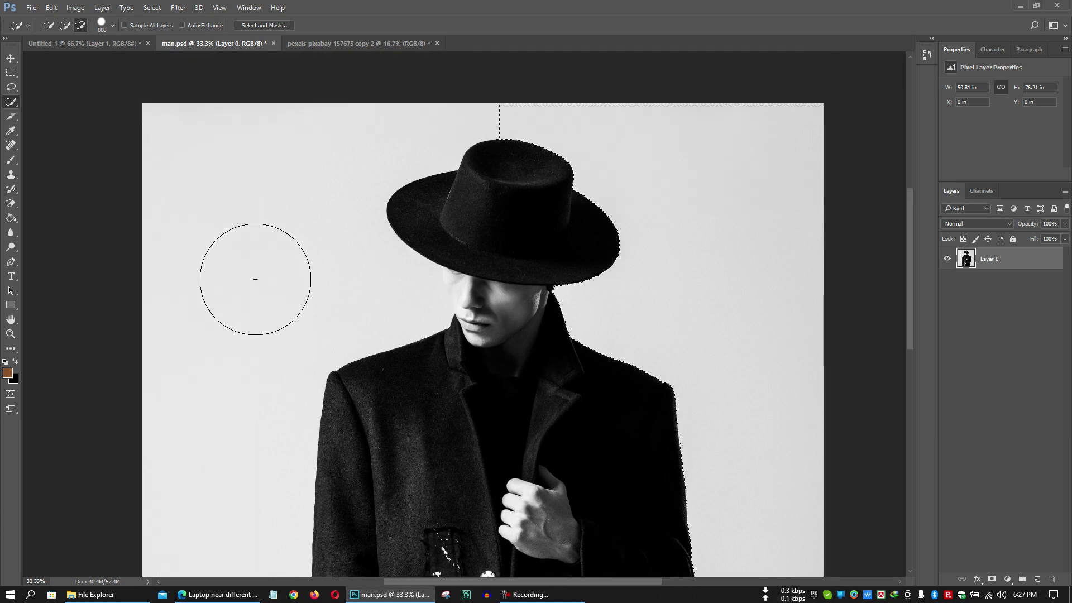
left_click(65, 25)
mouse_move(284, 214)
left_mouse_down()
mouse_move(257, 249)
mouse_move(237, 376)
mouse_move(275, 307)
mouse_move(325, 273)
mouse_move(309, 268)
mouse_move(318, 242)
mouse_move(277, 290)
left_mouse_up()
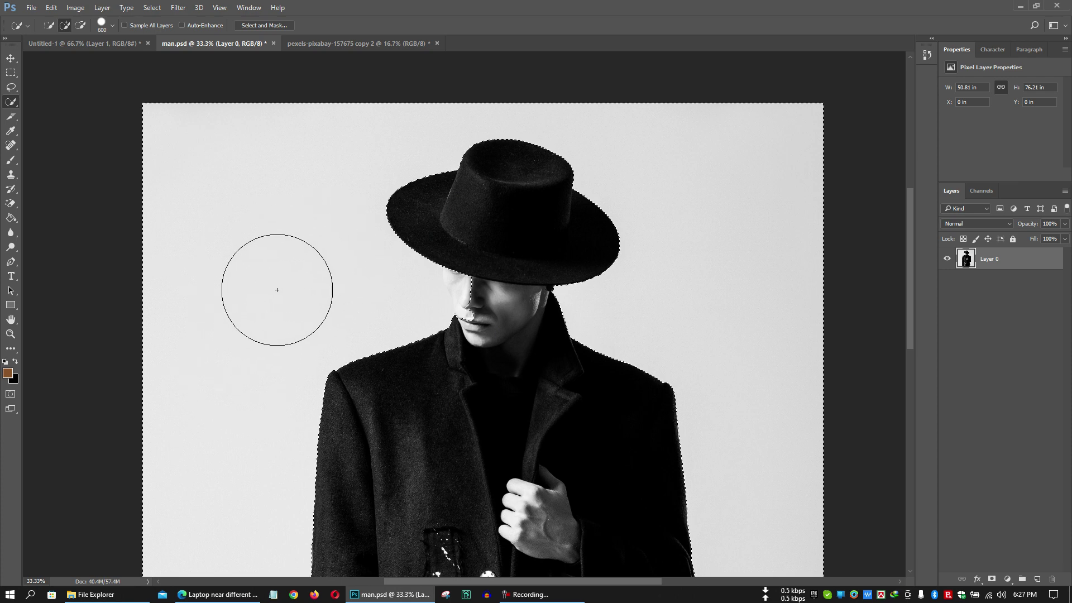
scroll(208, 232, "down", 2)
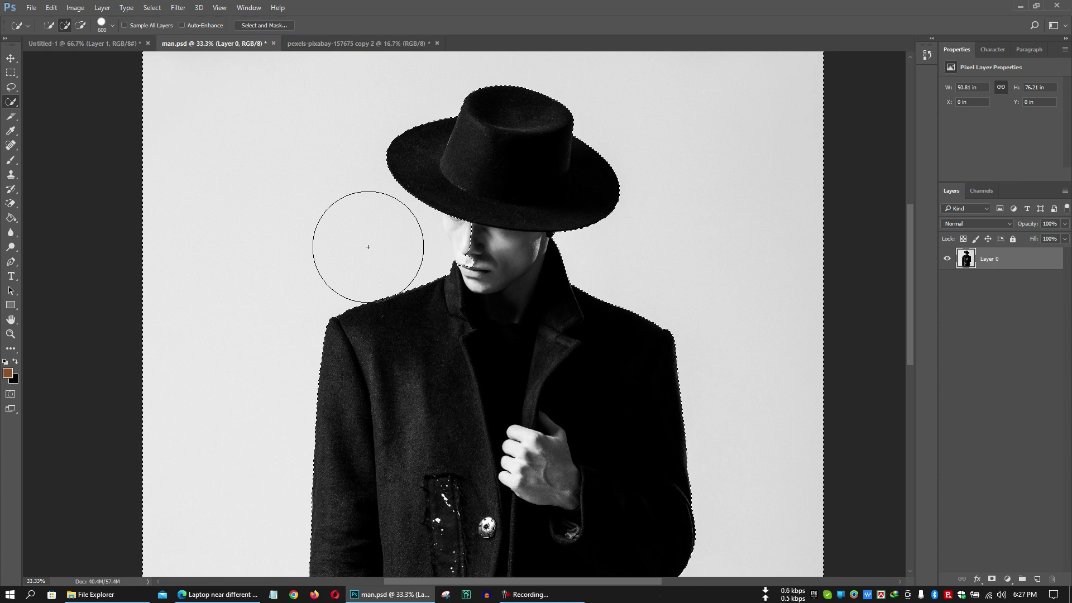
left_click(82, 26)
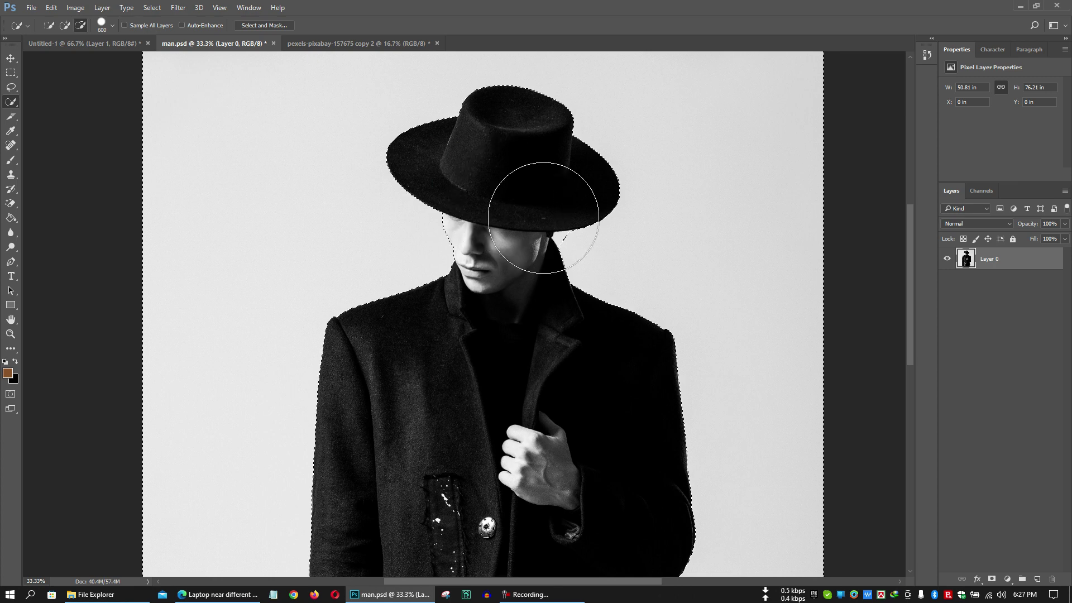
key("bracketleft")
key("bracketleft")
key("bracketleft")
key("bracketleft")
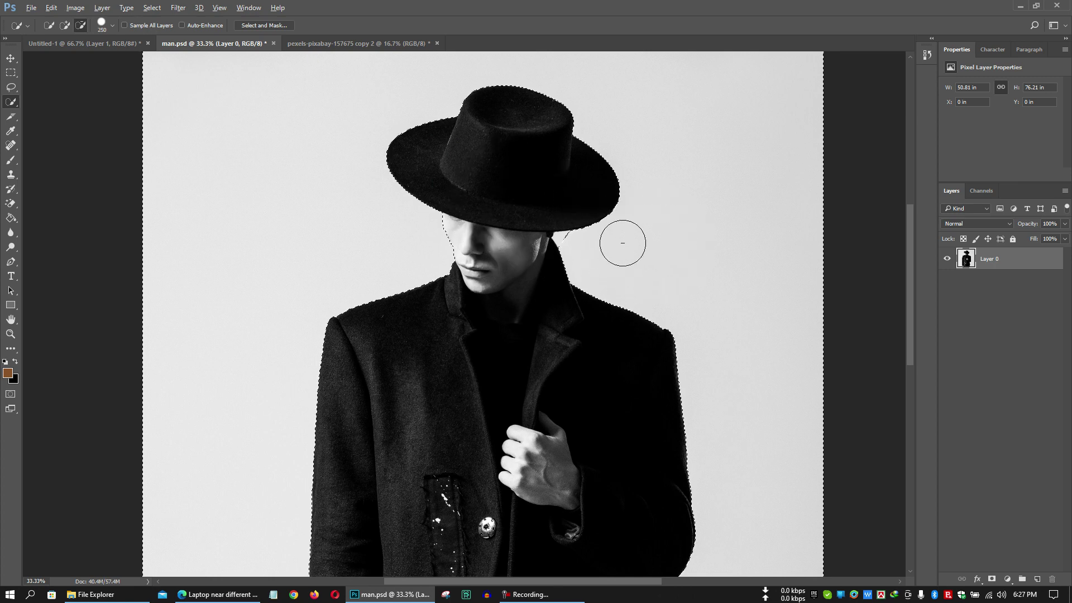
left_click(66, 26)
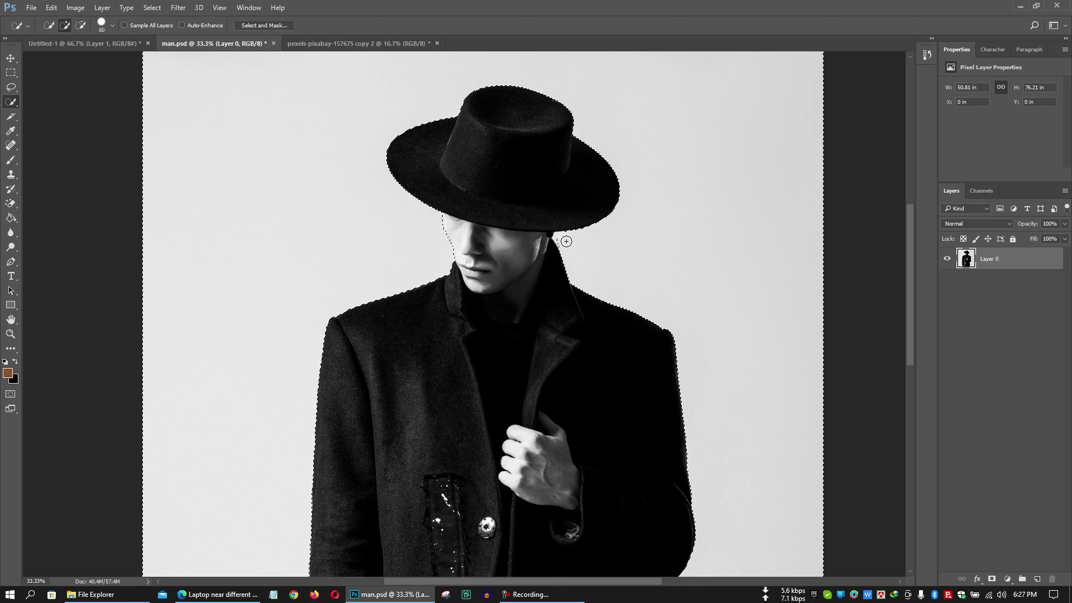
Zoom to 100% on the neck and, with a 35 px brush, remove the stray bulge beside the hat knot.
left_click(582, 242, "ctrl")
left_click(582, 239, "ctrl")
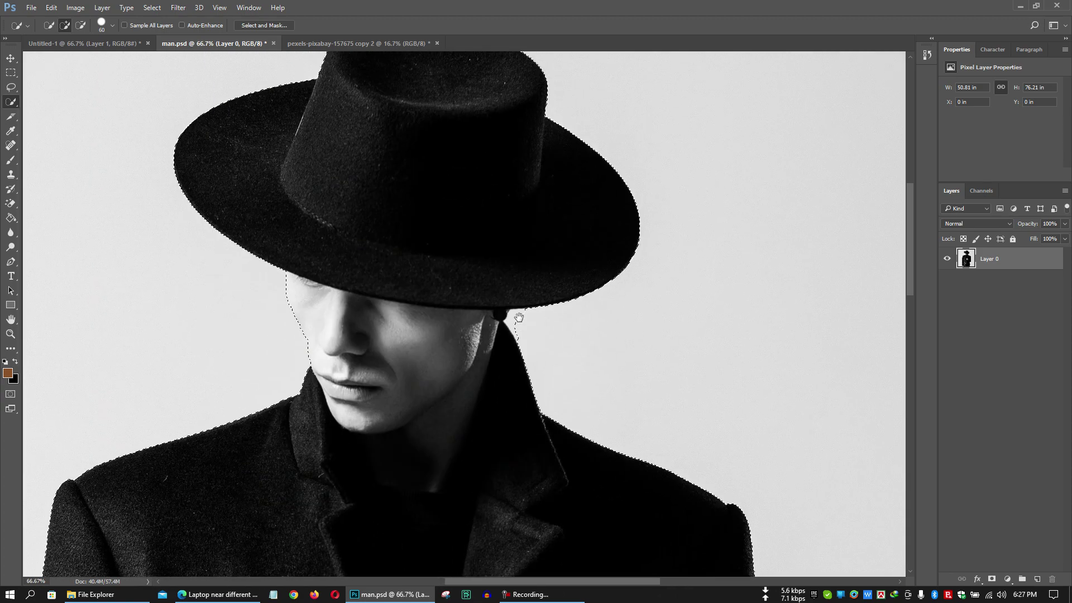
left_click(526, 320, "ctrl")
key("bracketleft")
key("bracketleft")
key("bracketleft")
key("bracketleft")
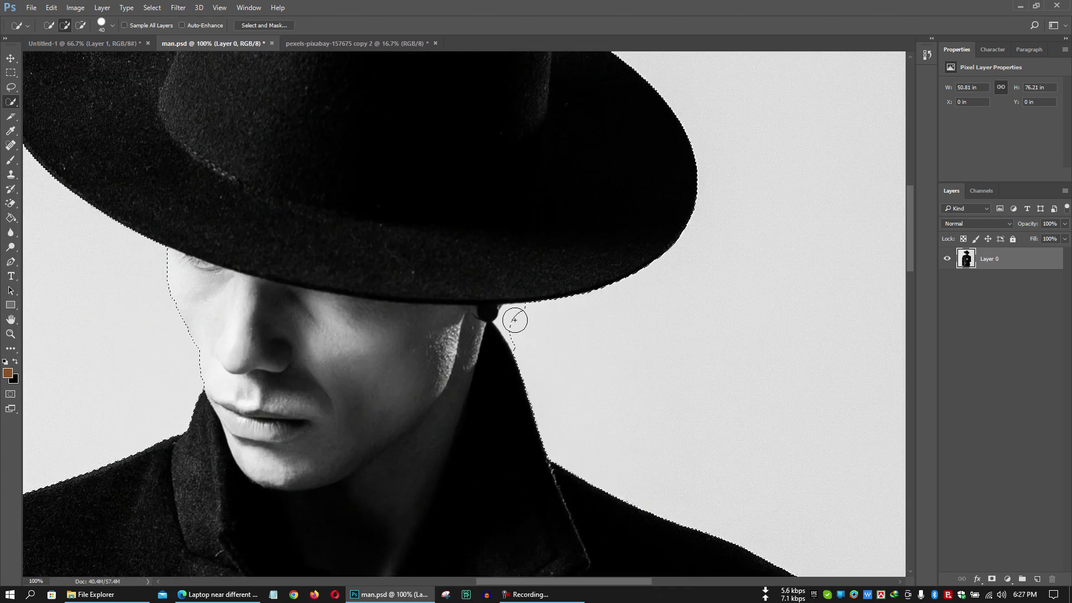
left_click_drag(514, 319, 509, 326)
left_click_drag(514, 335, 516, 313)
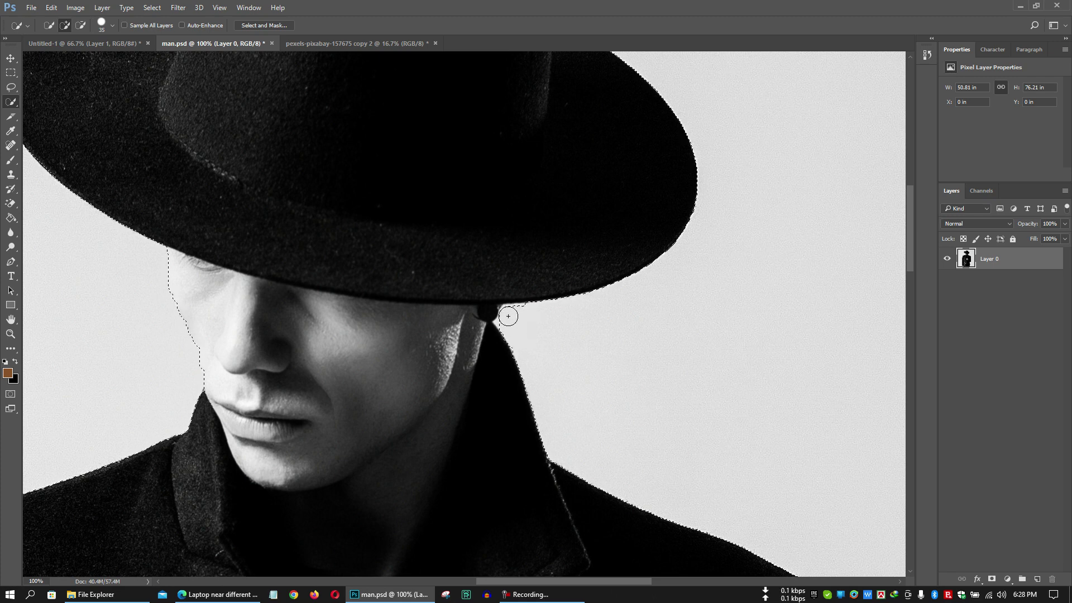
key("bracketleft")
key("bracketleft")
Make a trial selection on the Untitled-1 collage, then deselect it.
left_click(358, 43)
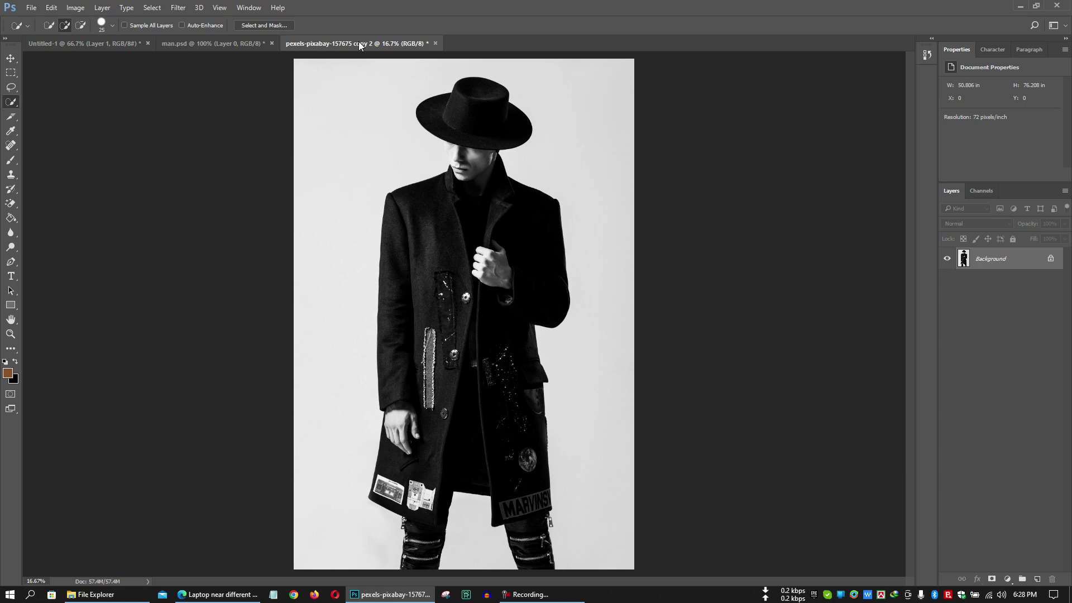
left_click(118, 43)
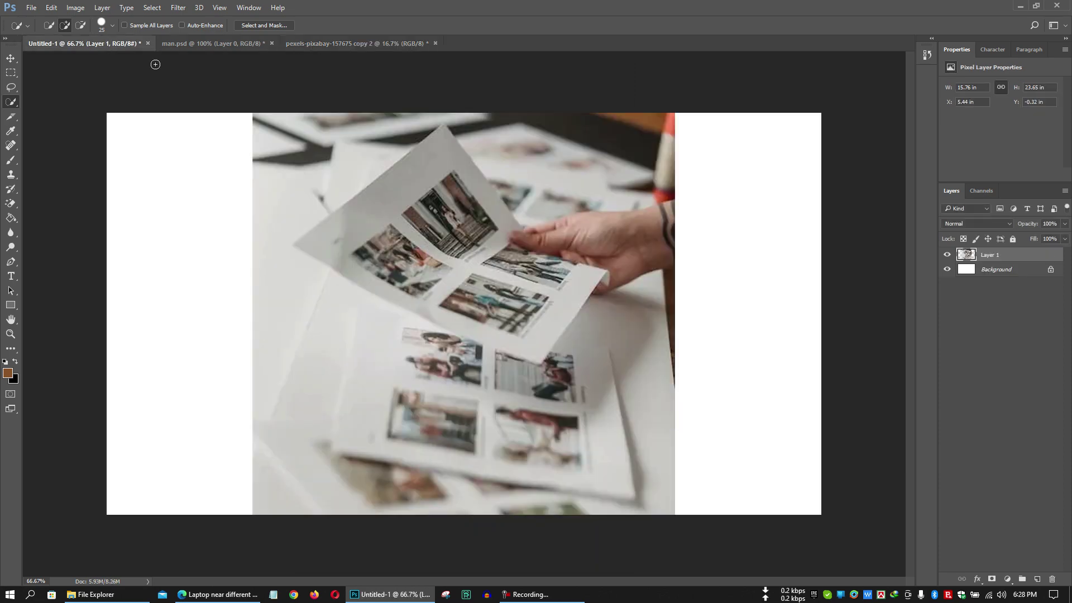
mouse_move(365, 346)
left_mouse_down()
mouse_move(317, 402)
mouse_move(343, 375)
mouse_move(323, 395)
mouse_move(313, 333)
left_mouse_up()
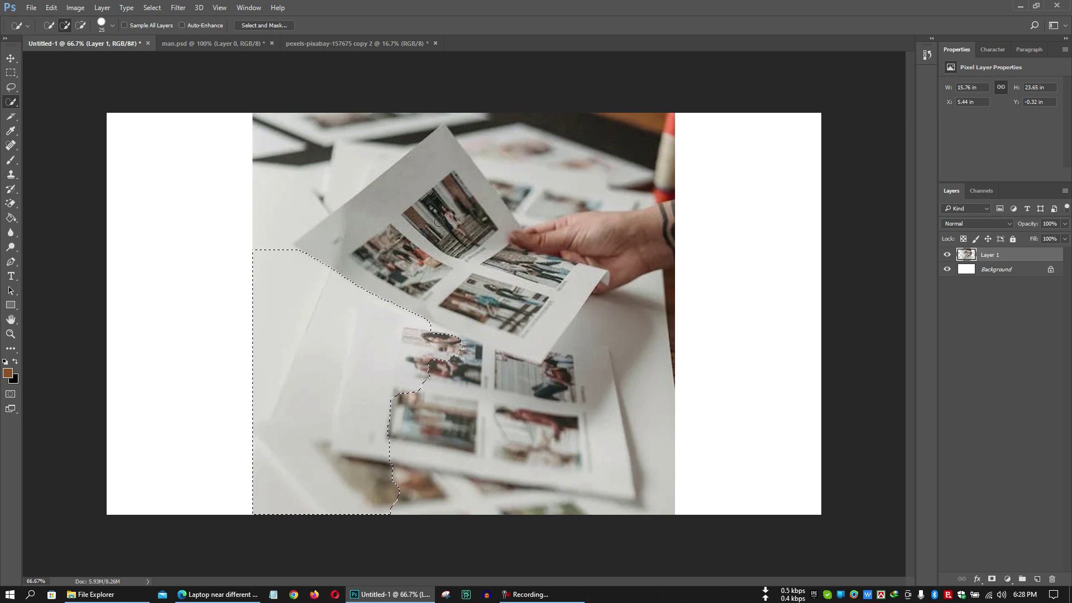
mouse_move(458, 163)
left_mouse_down()
mouse_move(410, 184)
mouse_move(402, 261)
left_mouse_up()
key("ctrl+d")
Back in pexels-pixabay-157675 copy 2, select the light background and the gap between the legs with the Magic Wand.
left_click(330, 43)
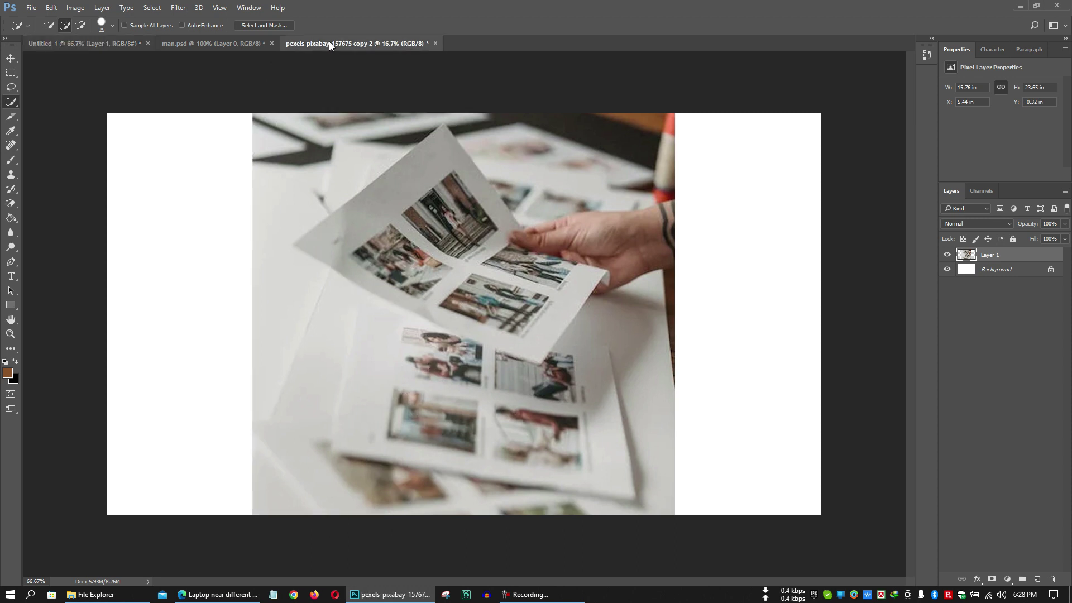
right_click(11, 100)
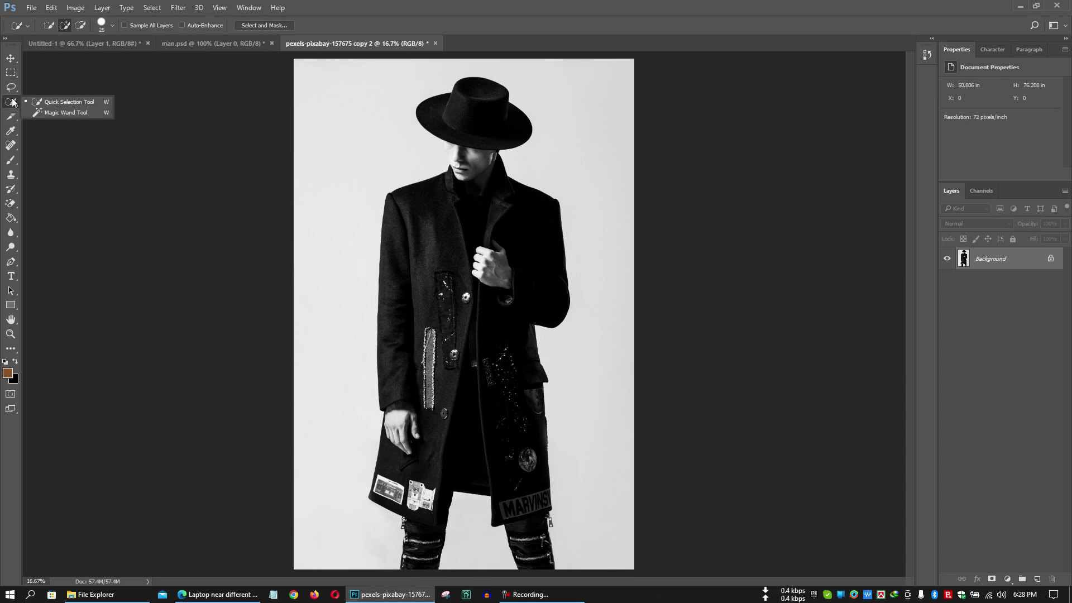
left_click(63, 113)
left_click(362, 207)
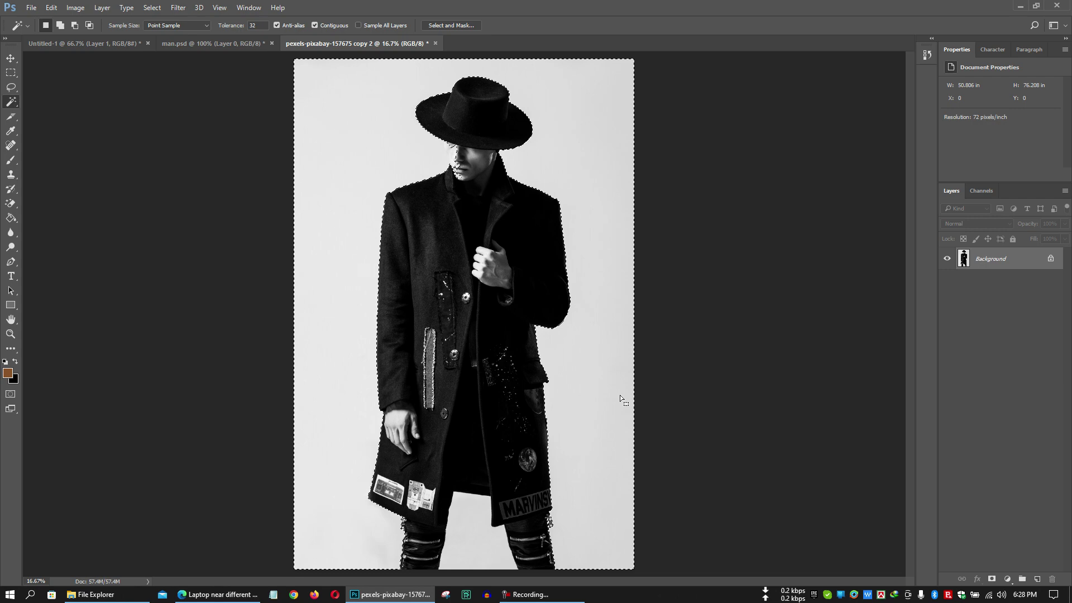
left_click(478, 533)
left_click(478, 537)
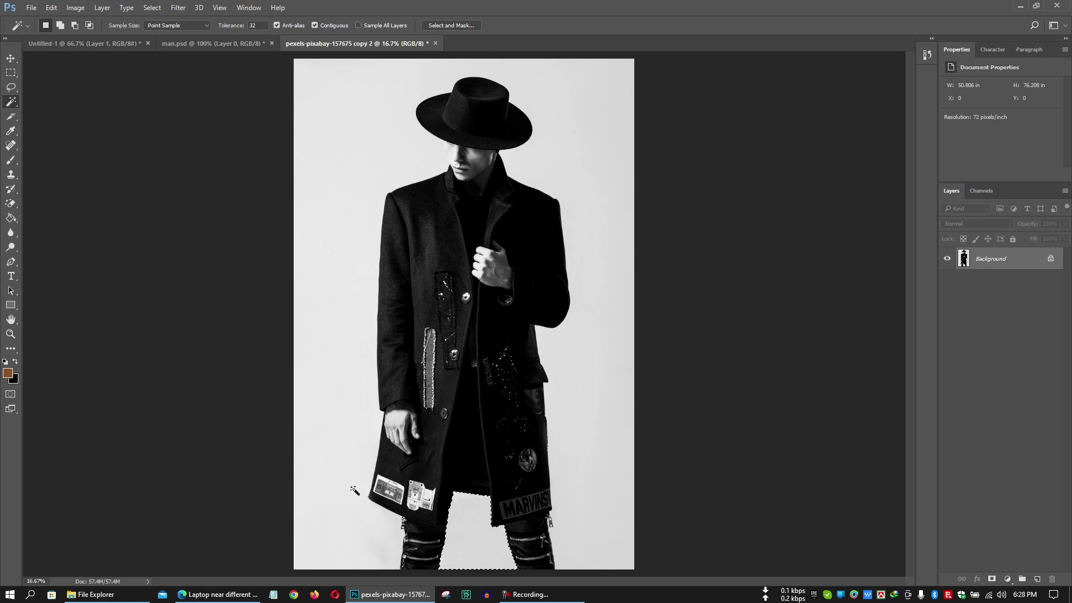
Add the whole white background around the man to the Magic Wand selection.
key("shift")
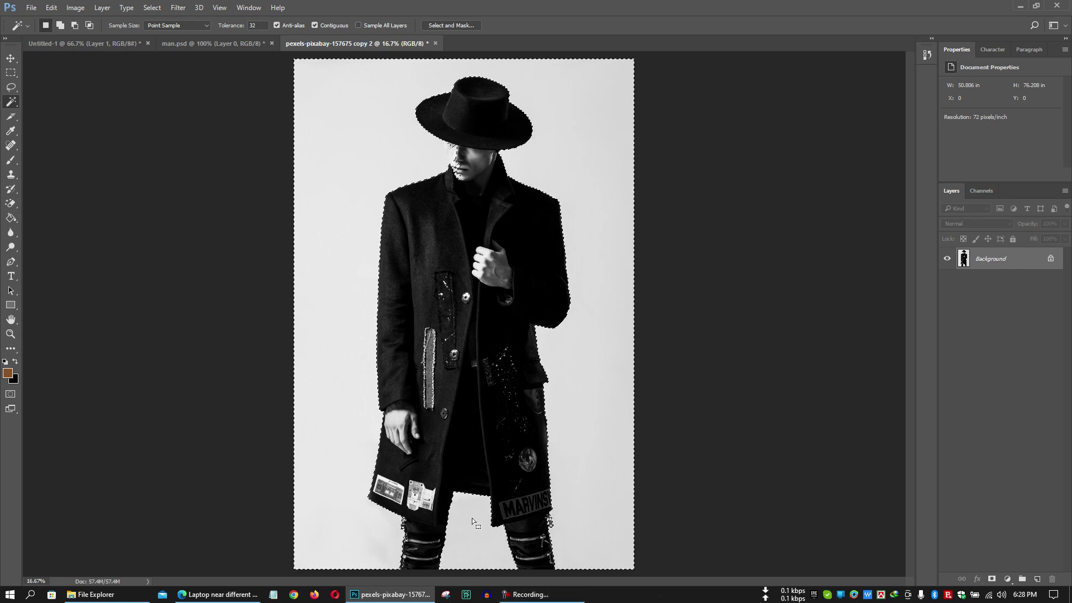
key("alt")
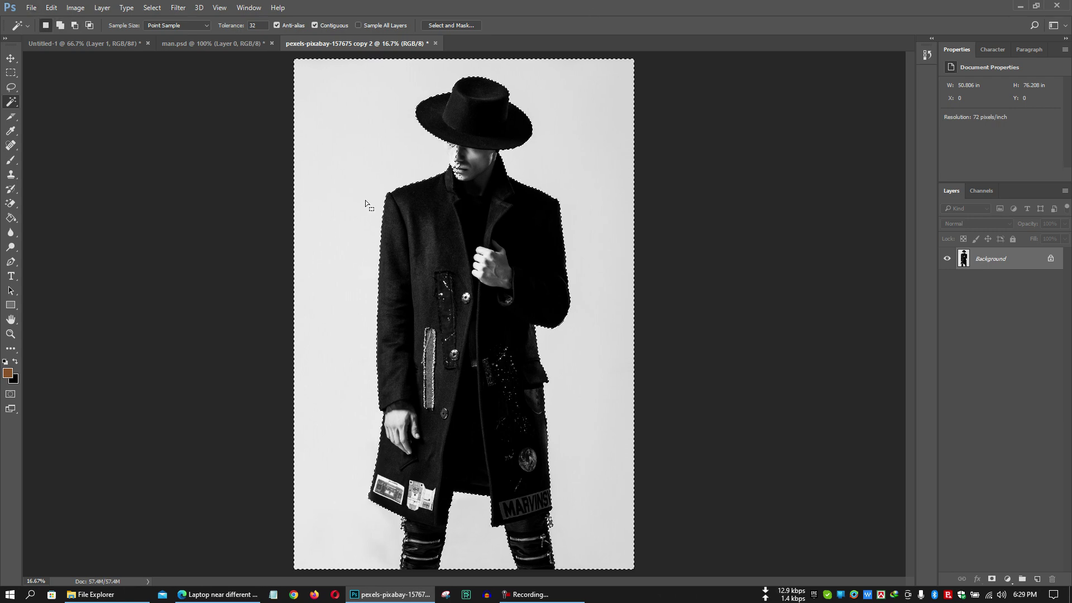
right_click(6, 105)
left_click(447, 28)
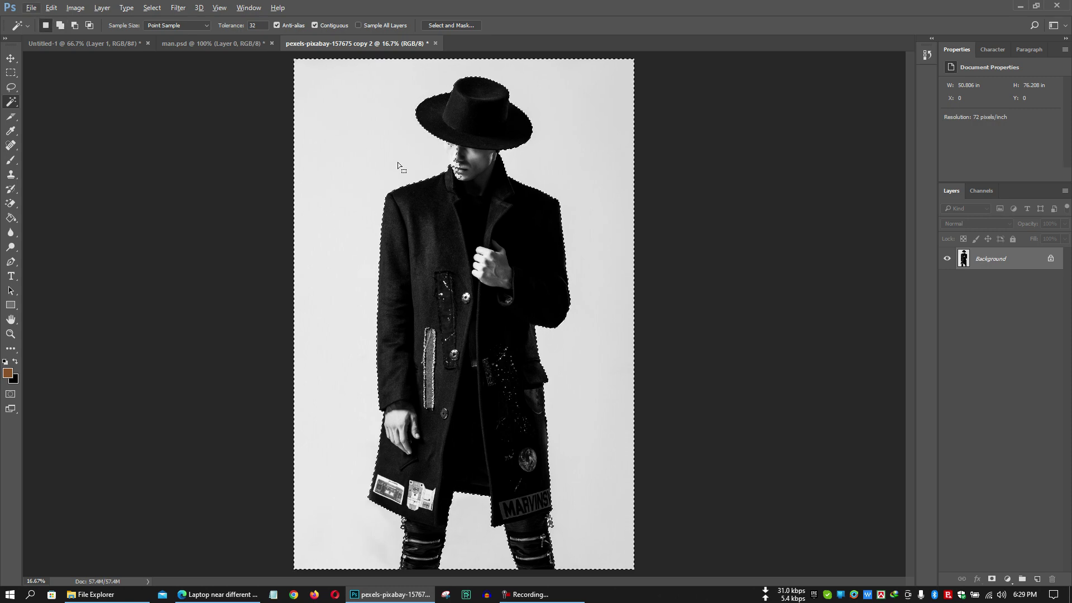
key("alt")
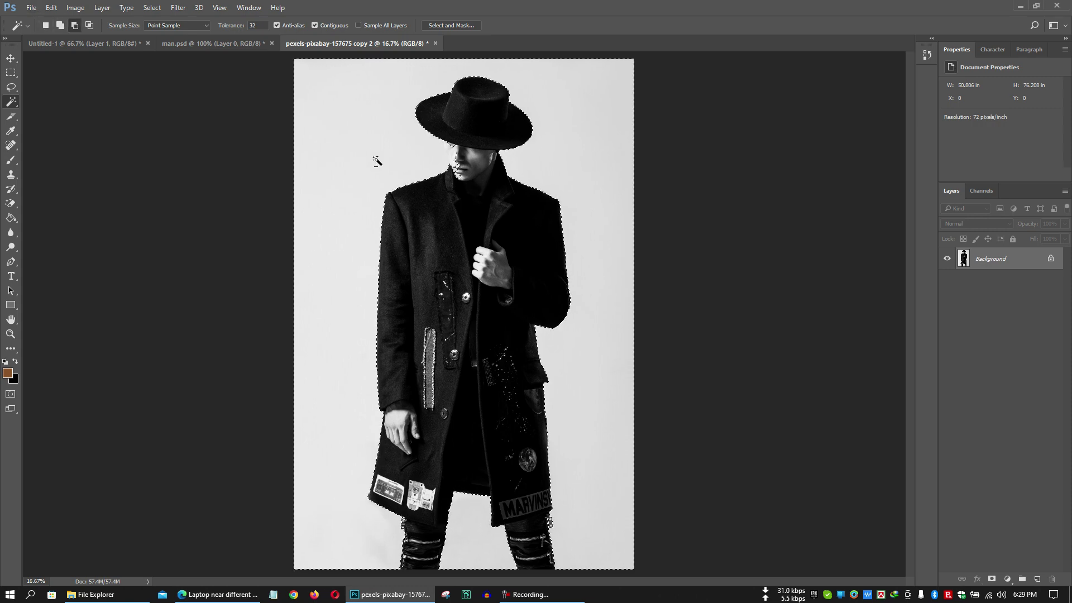
left_click(376, 161, "alt")
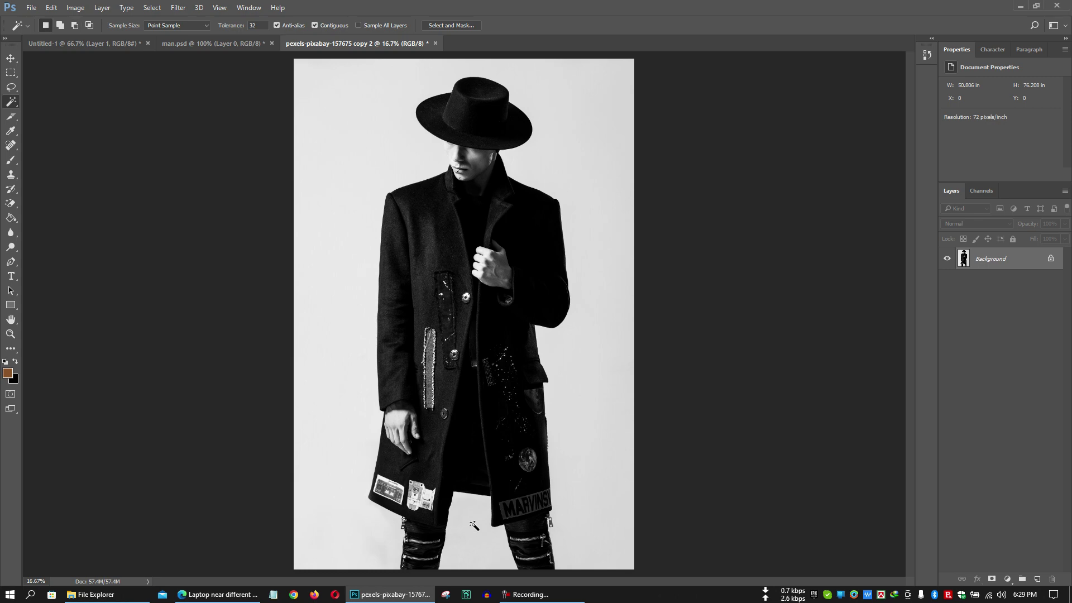
left_click(341, 482, "shift")
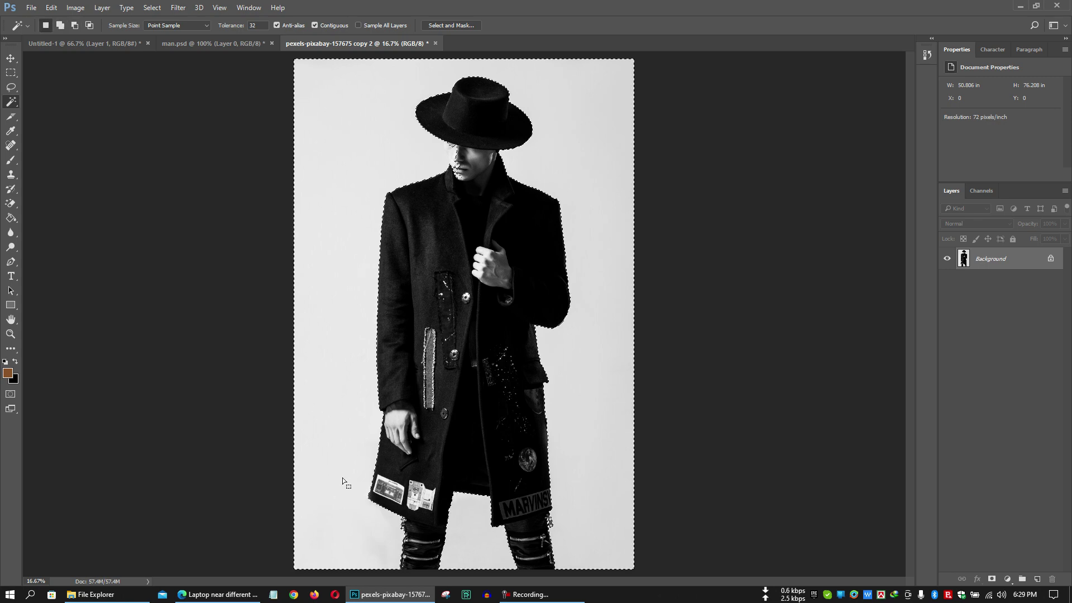
right_click(11, 102)
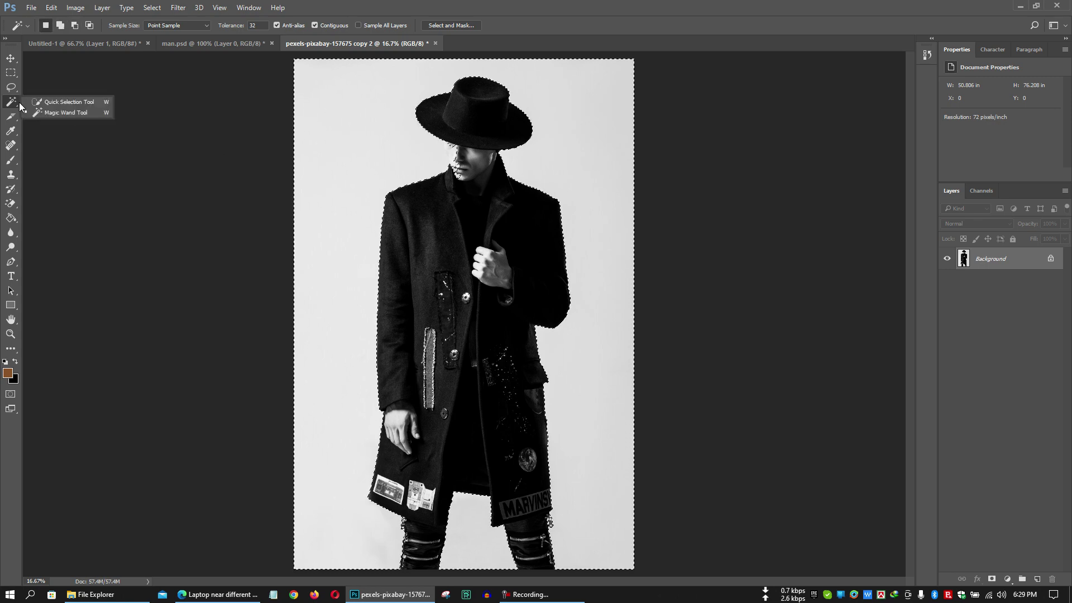
right_click(10, 120)
Set the name text to 72 pt and commit it.
left_click(31, 117)
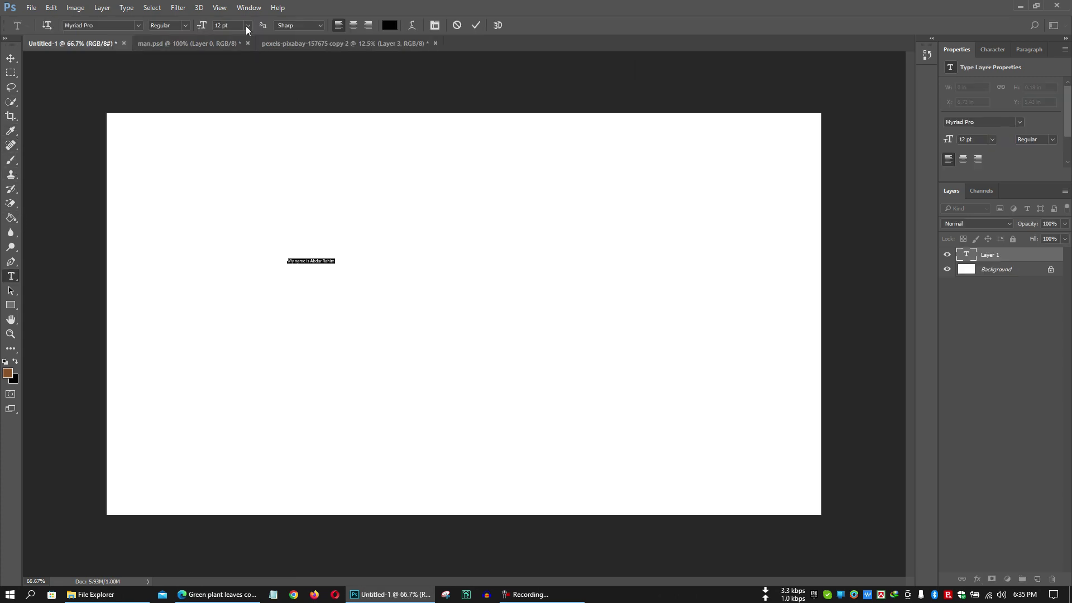
left_click(246, 25)
left_click(260, 226)
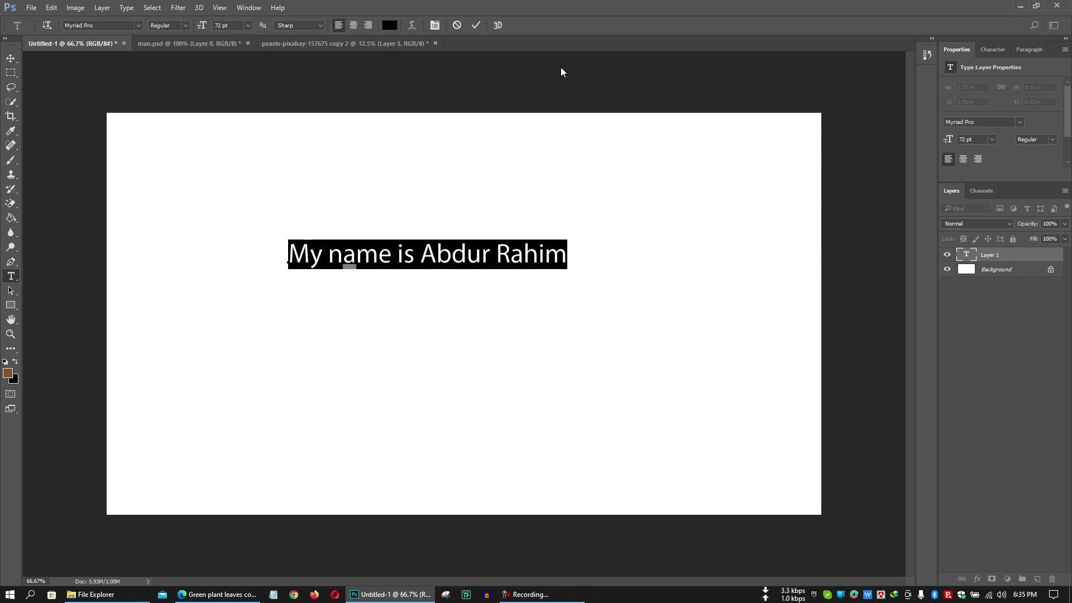
left_click(478, 25)
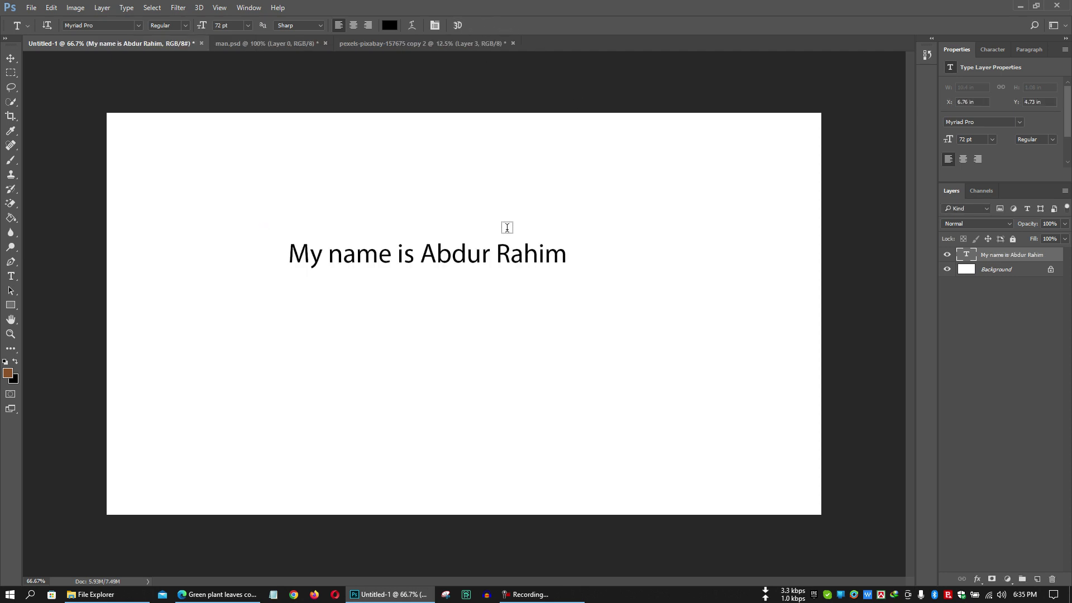
Duplicate the text line once, directly below the original.
key("v")
left_click_drag(491, 258, 488, 287, "alt")
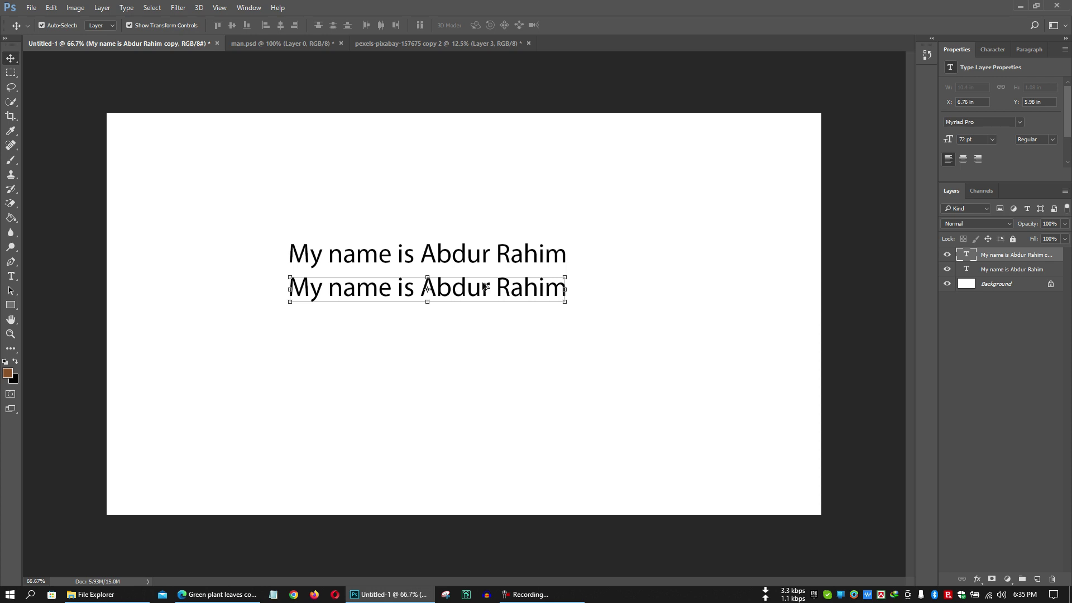
left_click_drag(484, 286, 479, 316, "alt")
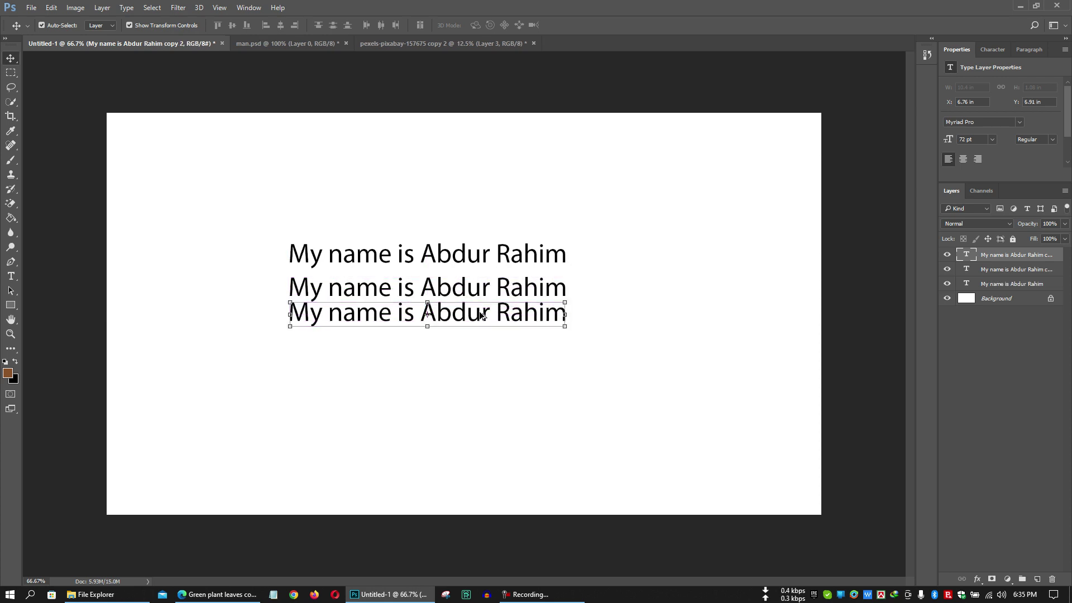
key("ctrl+z")
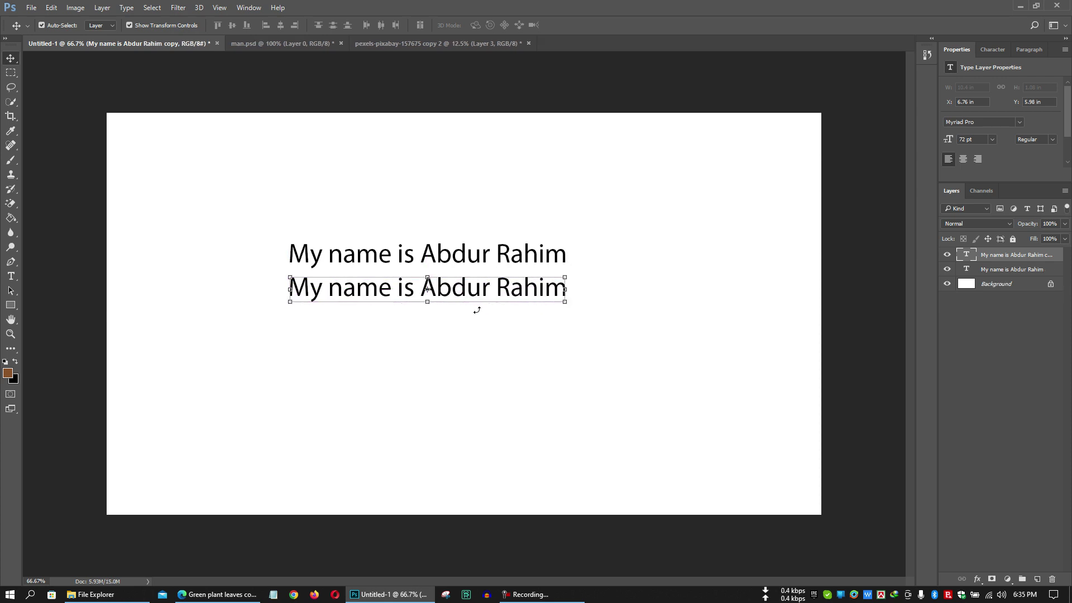
key("t")
left_click(416, 258)
left_click_drag(416, 258, 581, 256)
key("BackSpace")
key("ctrl+Return")
Delete 'My name is' from the lower line, leaving only the name.
left_click_drag(413, 289, 234, 297)
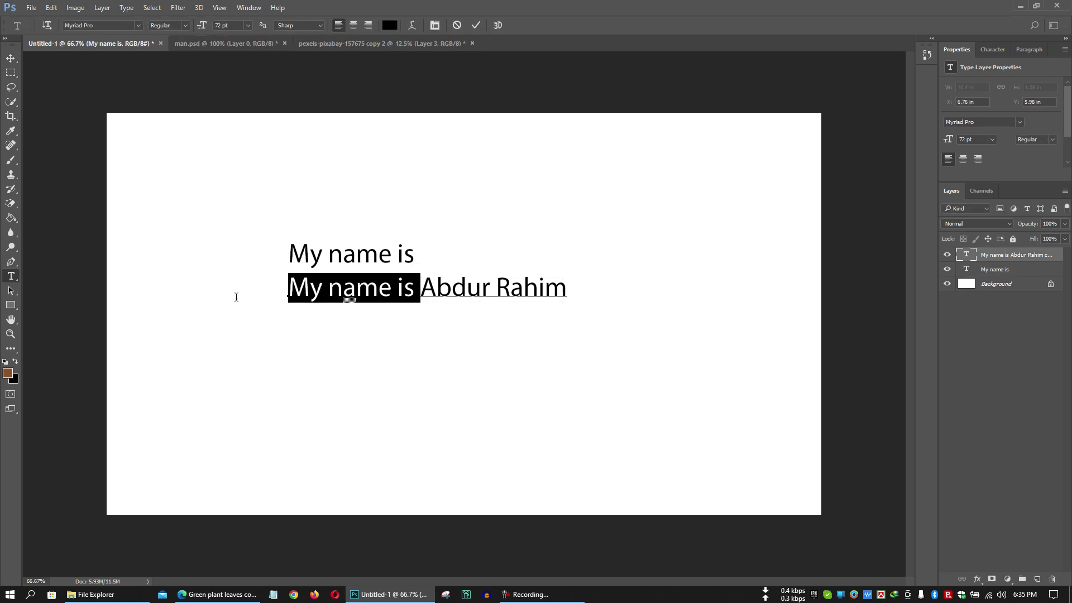
key("Delete")
key("Delete")
key("ctrl+z")
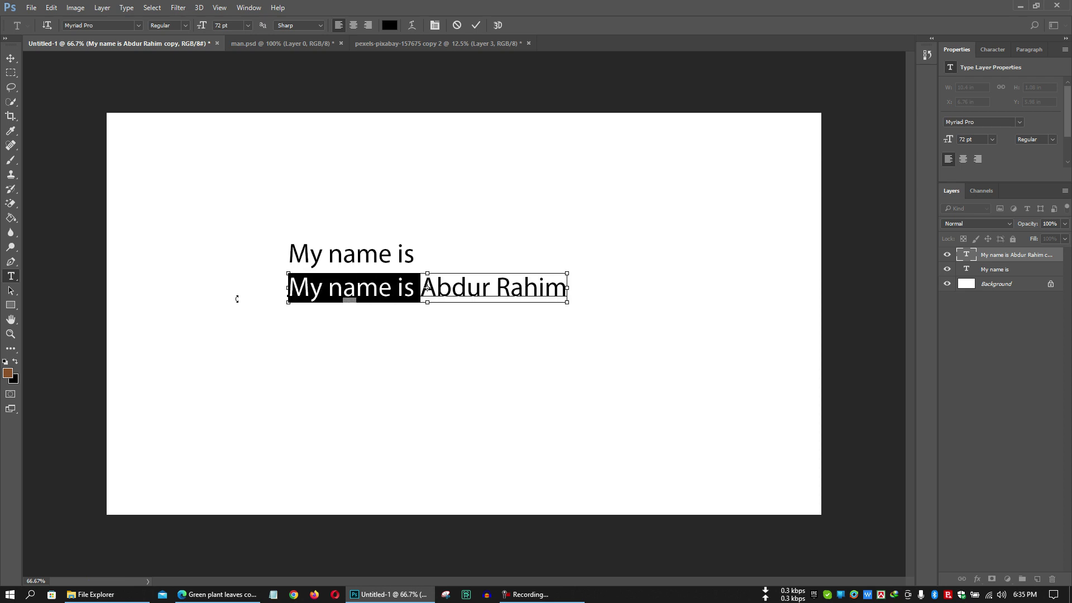
key("Delete")
key("ctrl+Return")
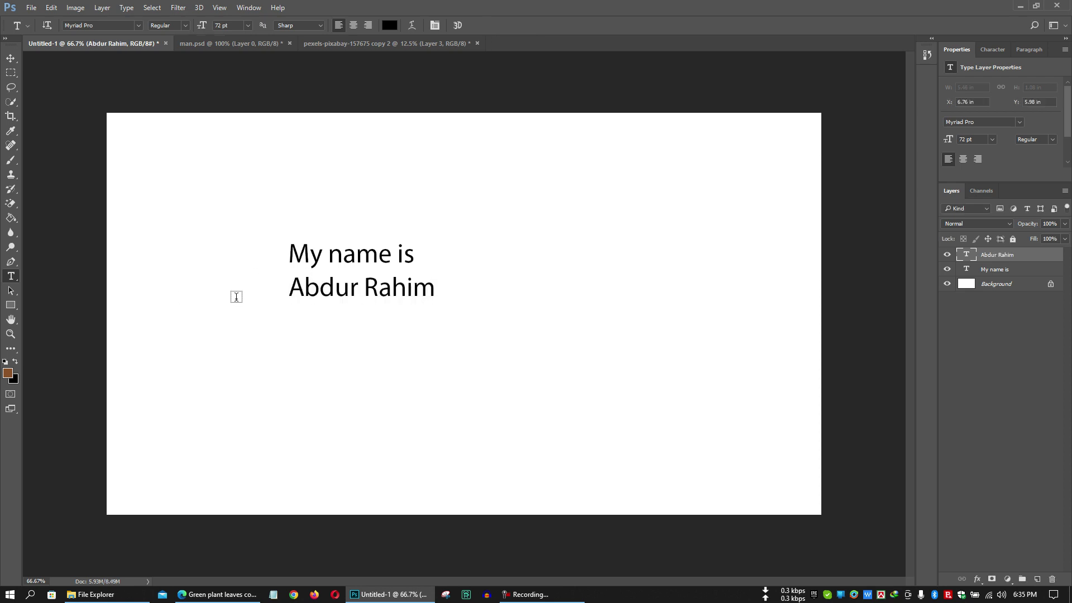
key("v")
left_click(992, 49)
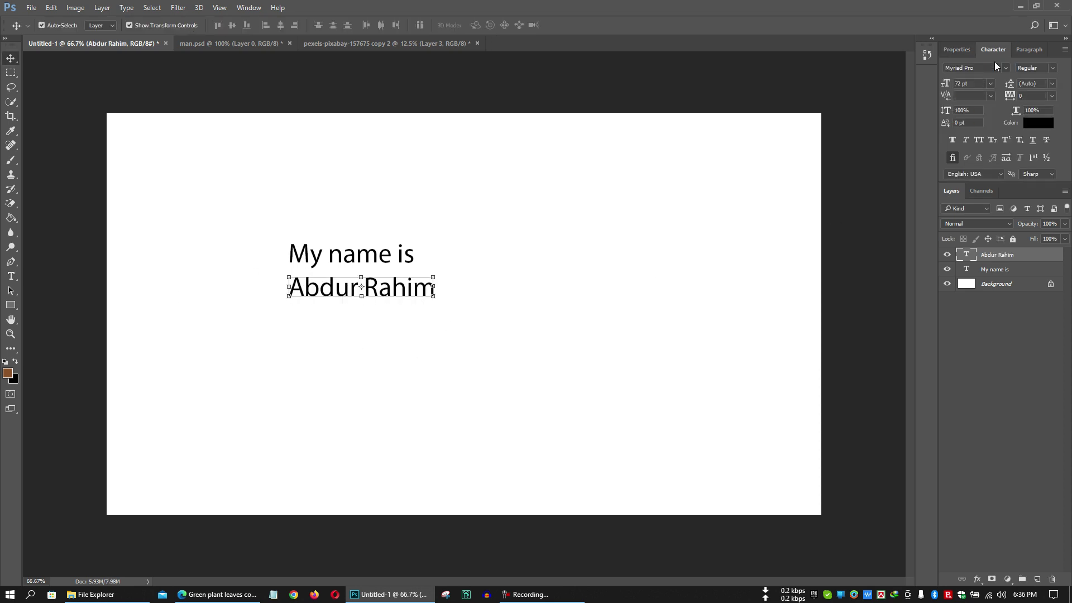
left_click(1005, 68)
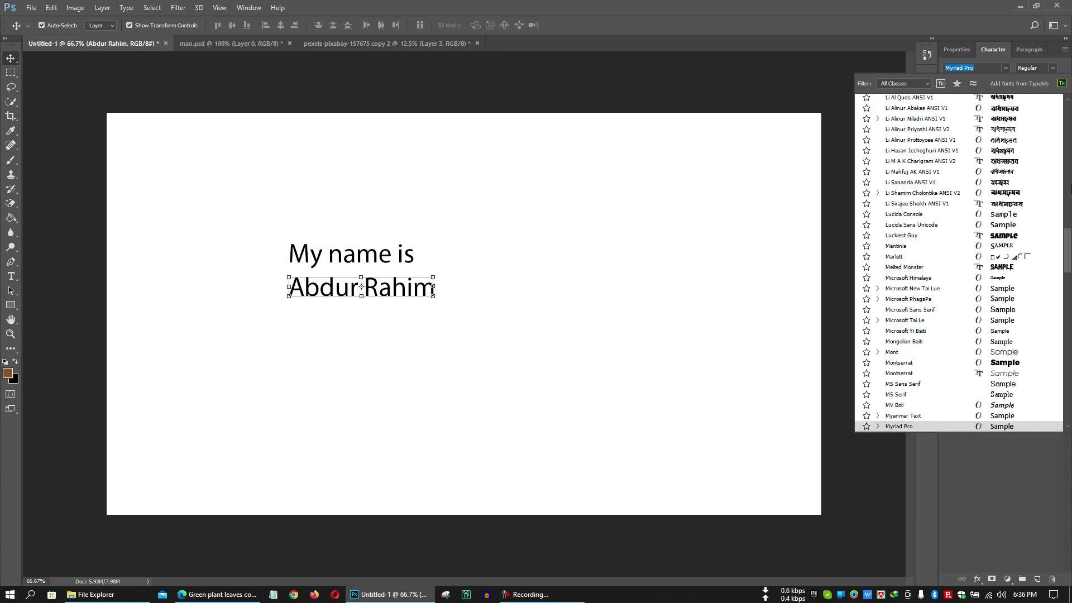
left_click_drag(1066, 233, 1066, 103)
key("Return")
left_click(402, 256)
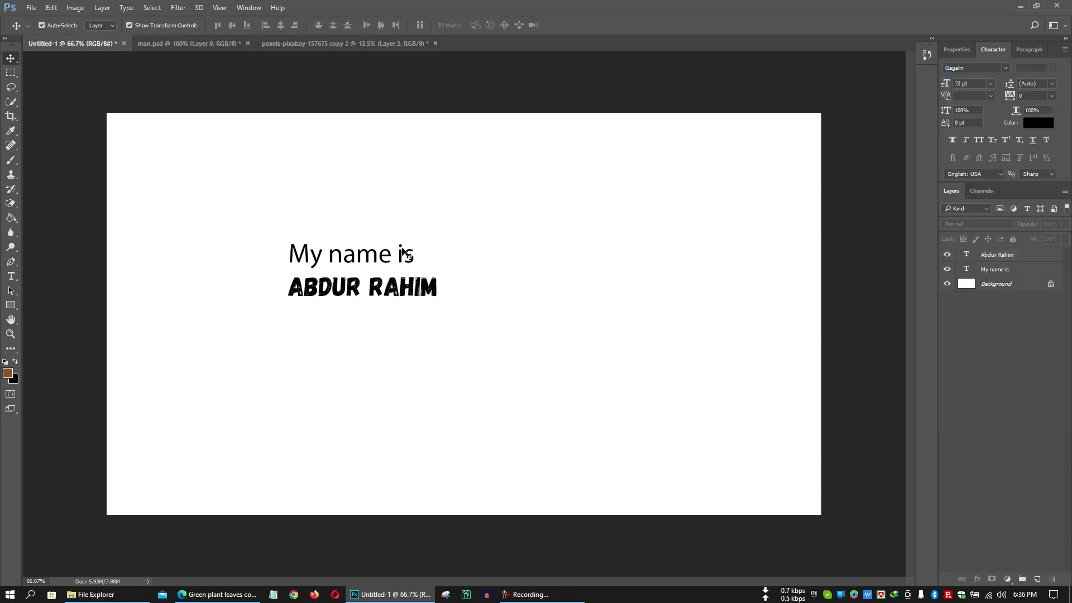
left_click(1009, 68)
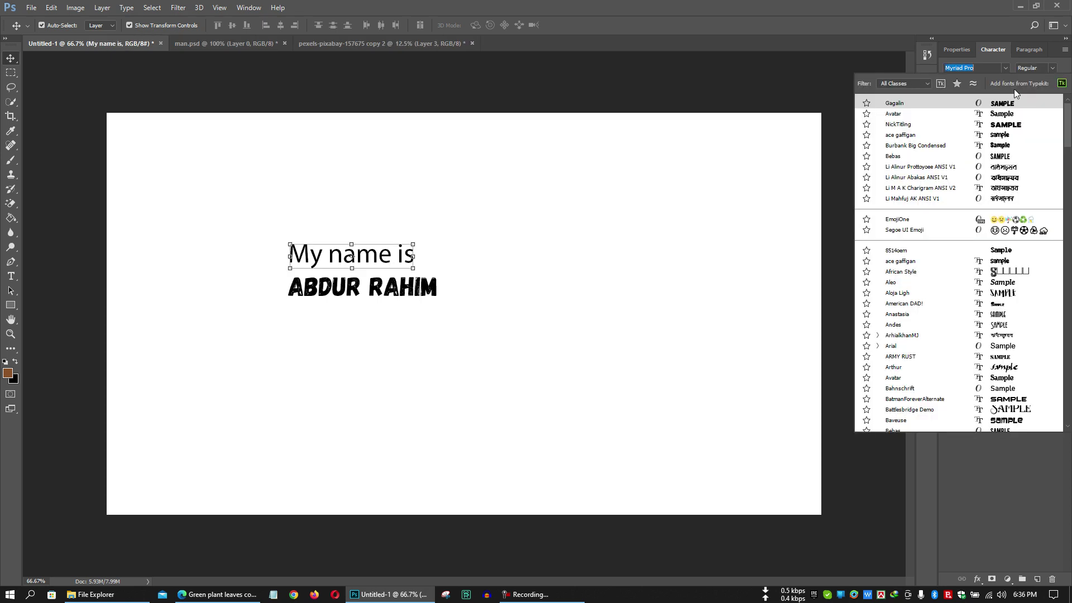
left_click(1026, 114)
left_click(603, 302)
Scale both text lines to about 303% and reposition them on the card.
left_click_drag(395, 291, 393, 282)
left_click_drag(435, 342, 385, 234)
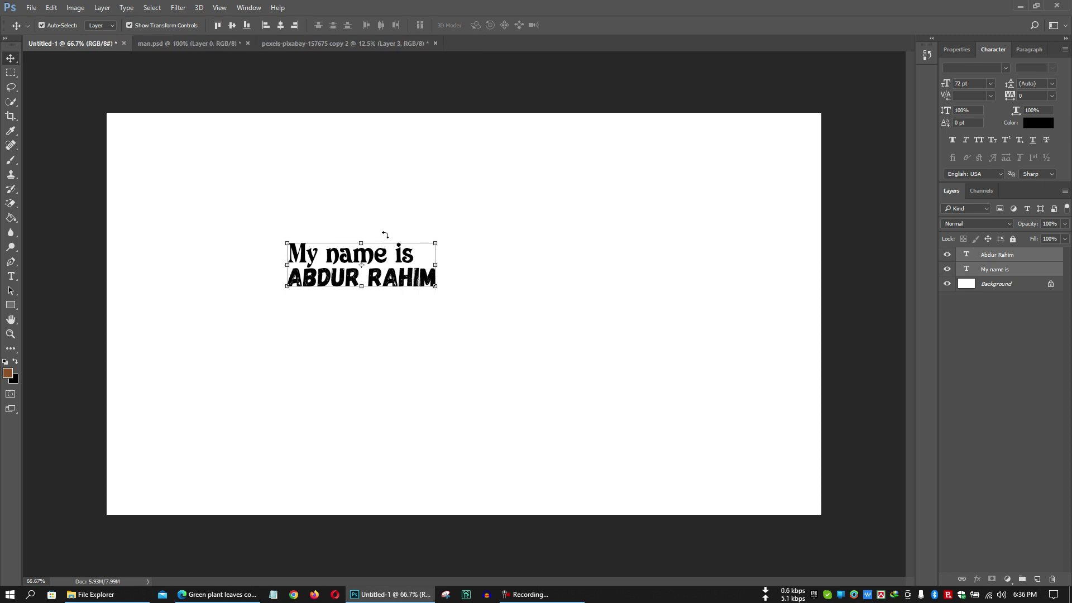
left_click_drag(565, 348, 720, 421)
left_click(493, 25)
left_click_drag(485, 246, 531, 271)
left_click_drag(390, 349, 488, 349)
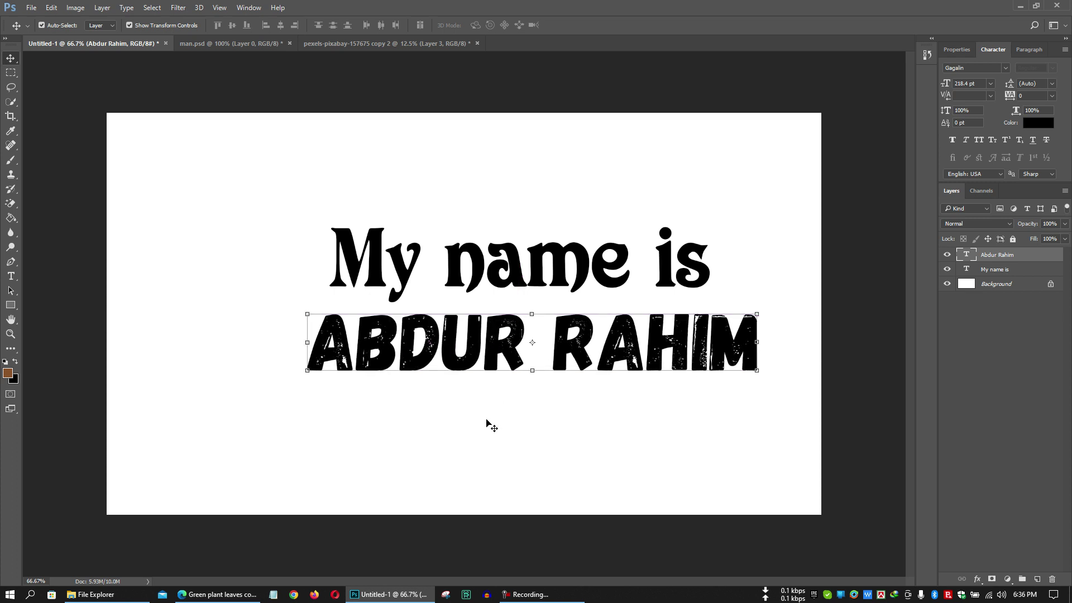
Select both text layers and try left, right, then horizontal-centre alignment.
left_click(413, 254, "shift")
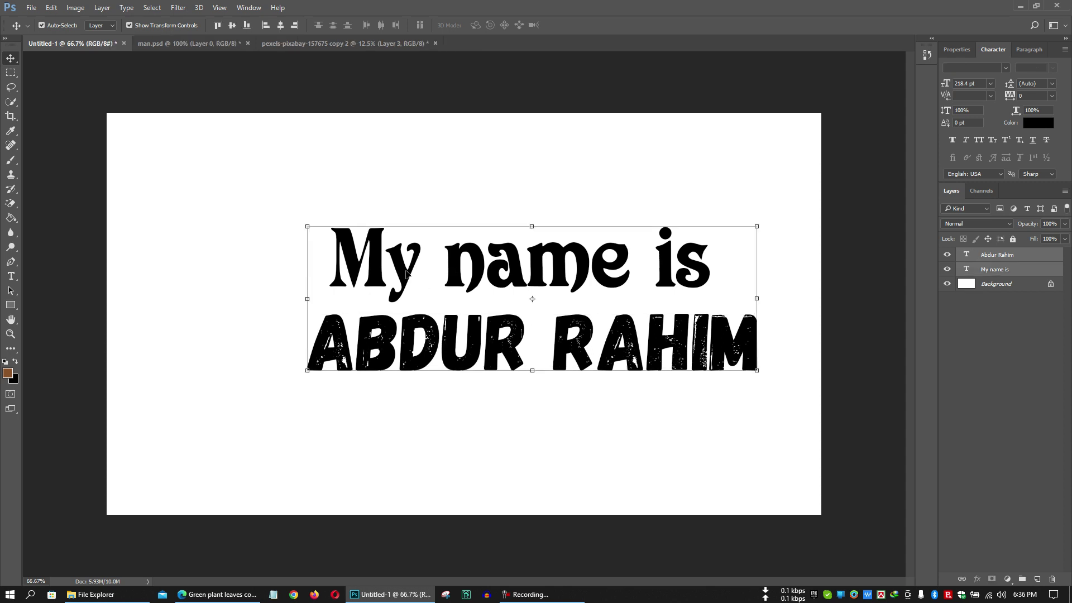
left_click(441, 430)
left_click_drag(436, 426, 397, 222)
left_click(397, 222)
left_click(382, 252)
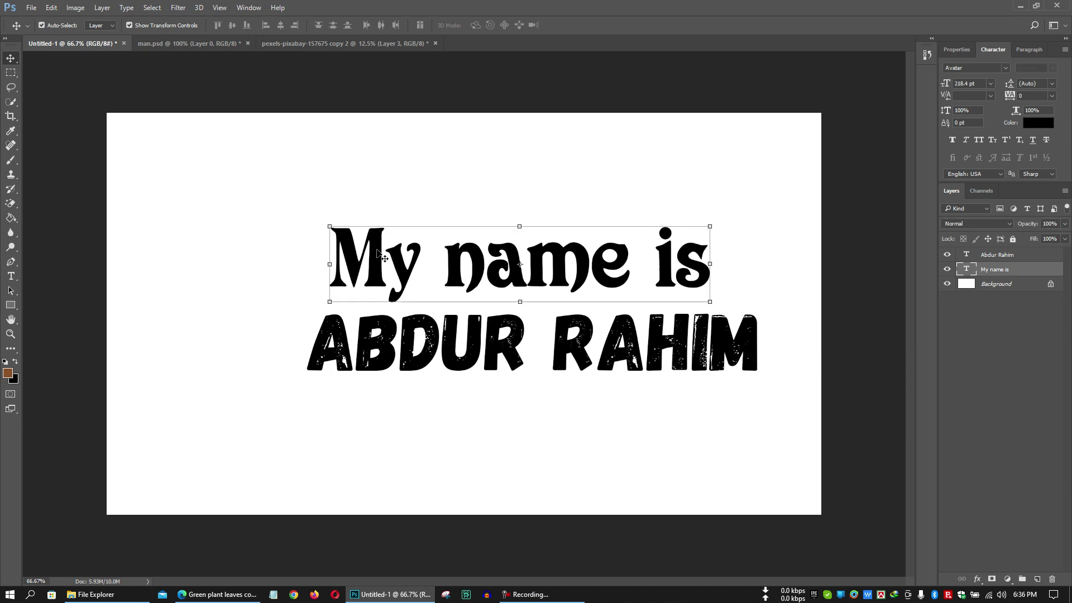
left_click(392, 333, "shift")
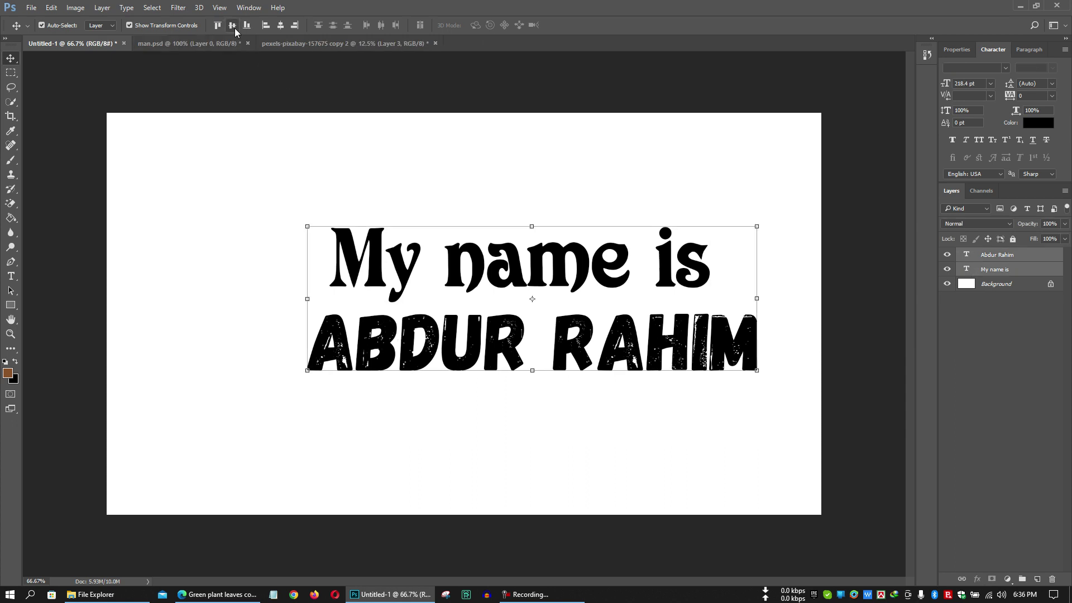
left_click(266, 25)
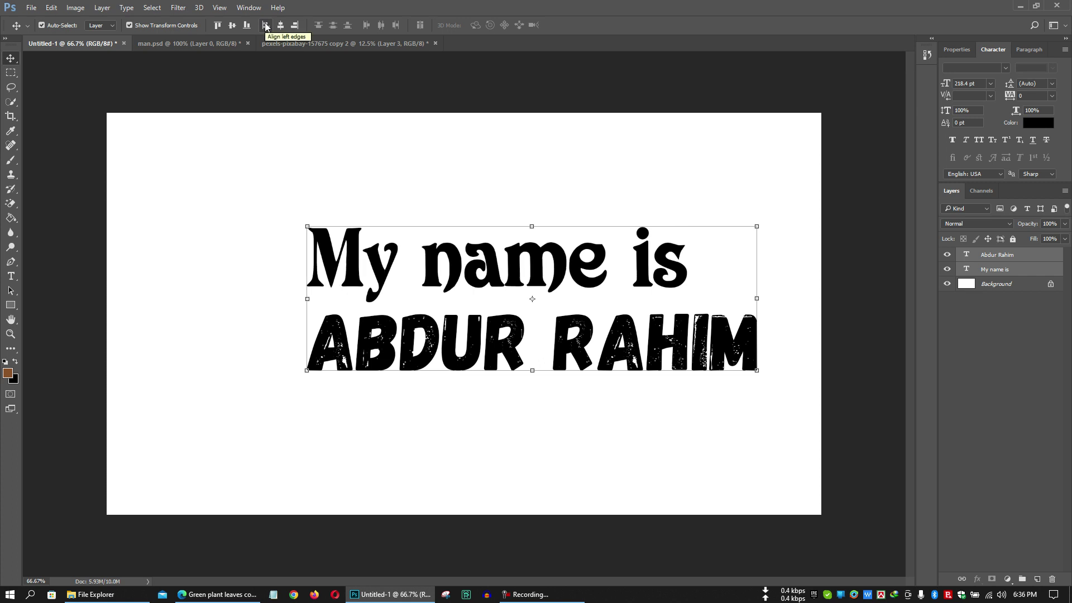
left_click(295, 25)
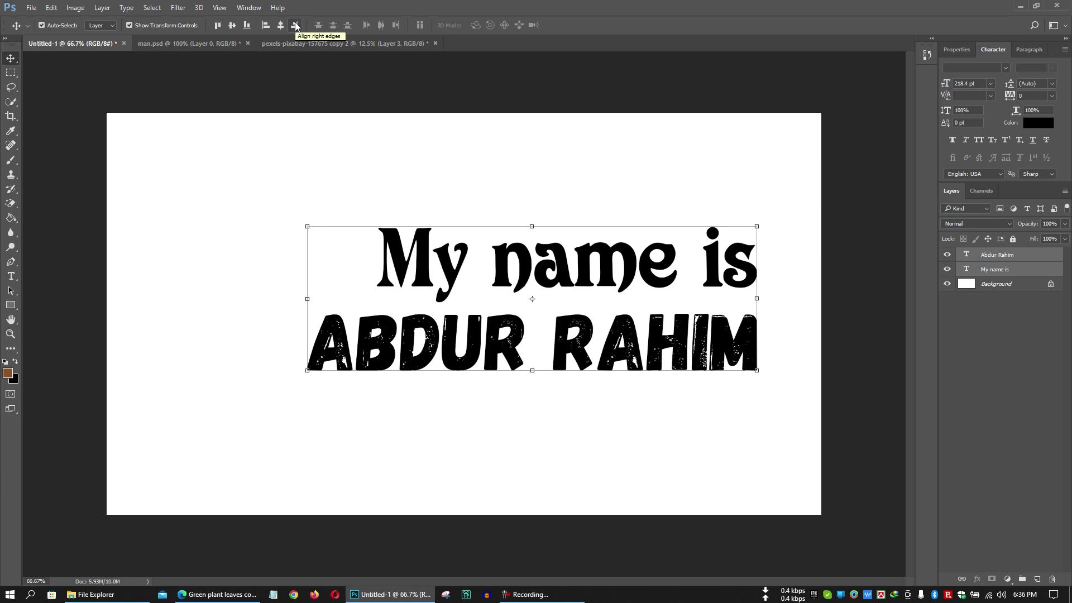
left_click(281, 26)
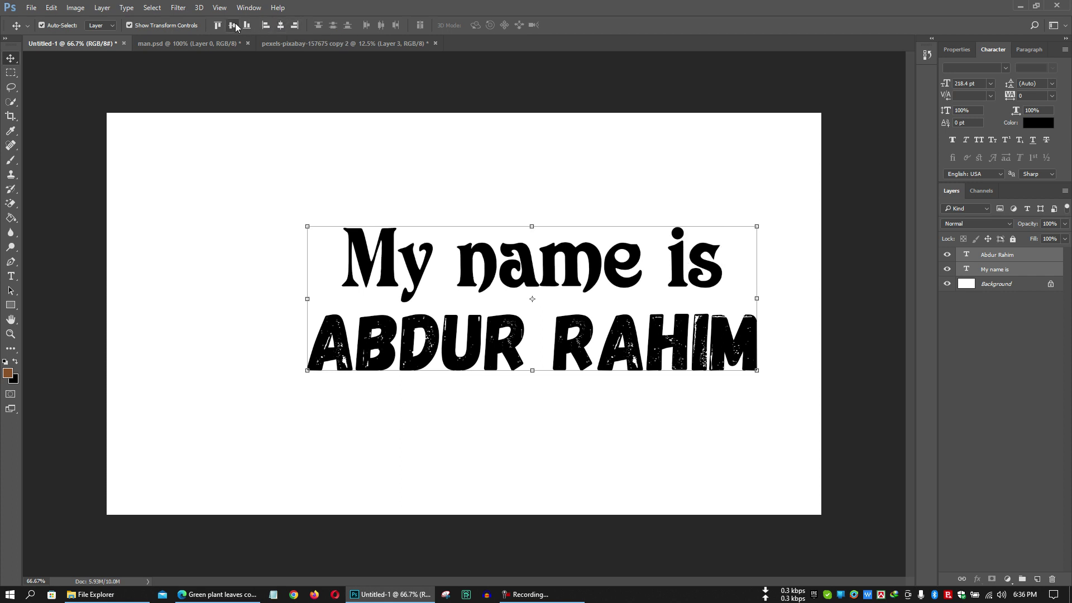
Rearrange the two lines and try vertical-centre, bottom and top alignment on them.
left_click(561, 444)
left_click_drag(507, 335, 270, 306)
left_click_drag(455, 243, 643, 241)
left_click_drag(634, 387, 120, 77)
left_click(232, 25)
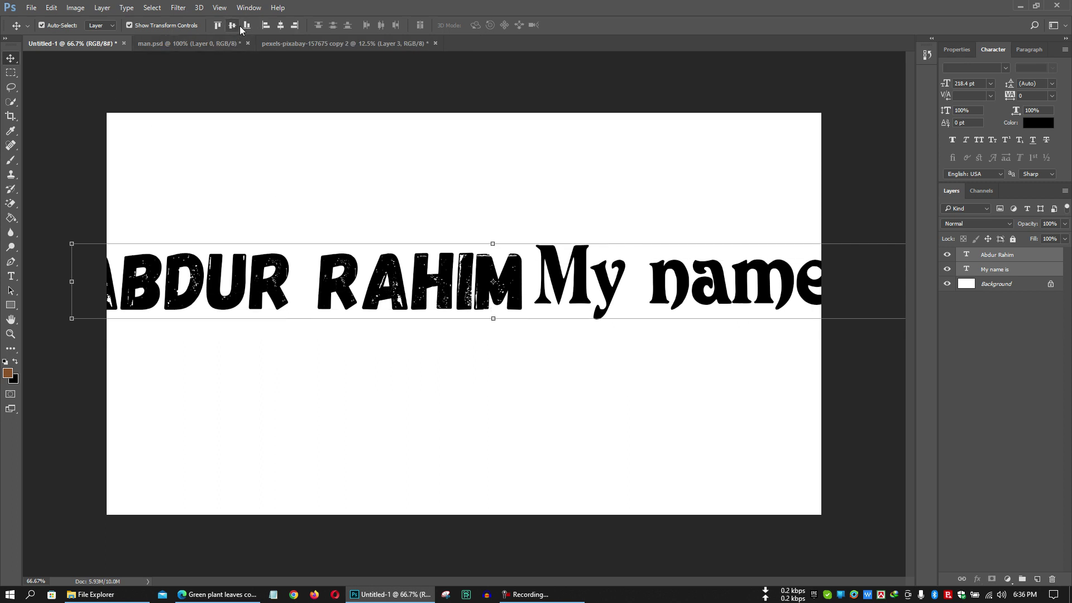
left_click(248, 26)
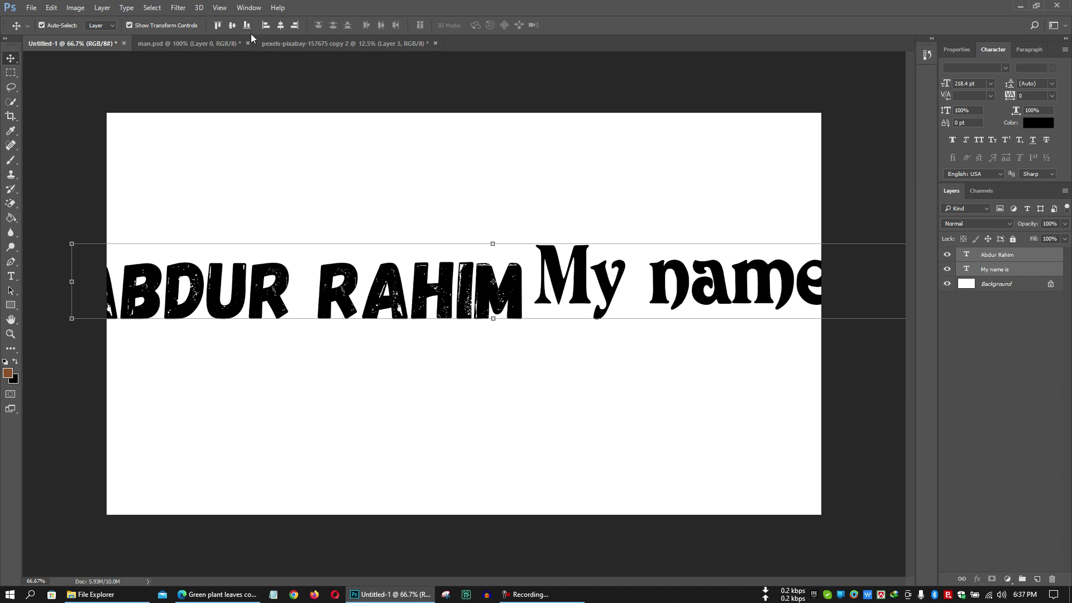
left_click(218, 26)
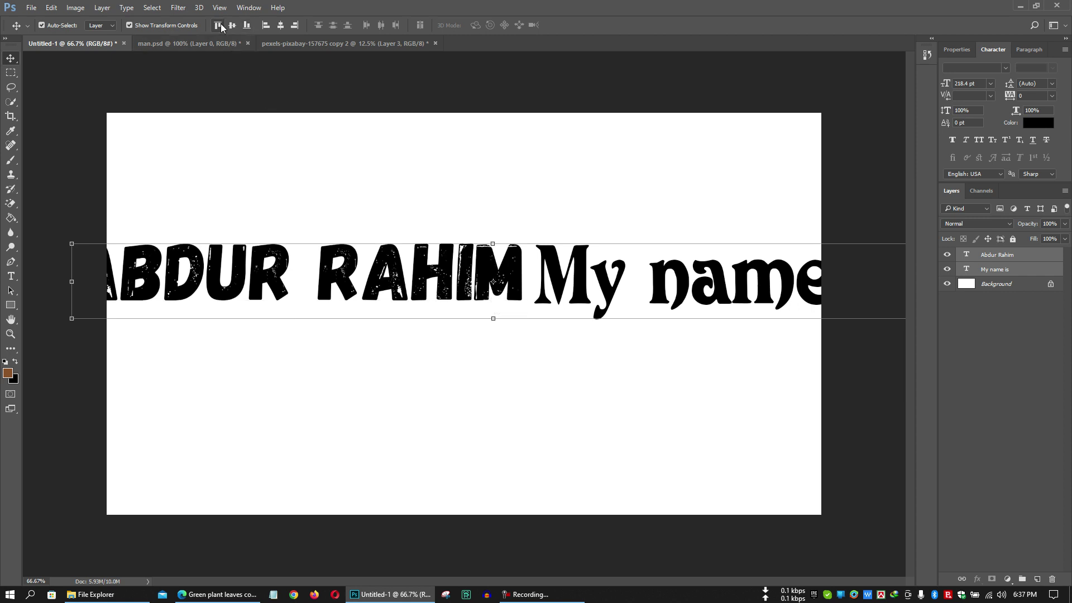
left_click(281, 205)
left_click_drag(438, 285, 515, 396)
left_click_drag(668, 269, 417, 231)
left_click_drag(351, 388, 411, 319)
left_click_drag(567, 426, 344, 71)
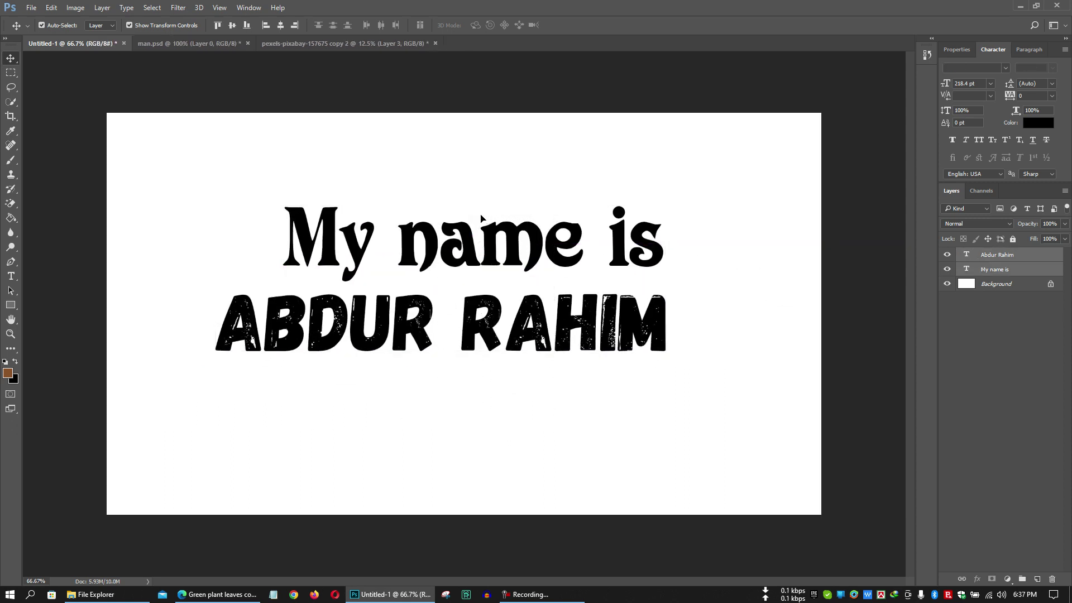
left_click(281, 26)
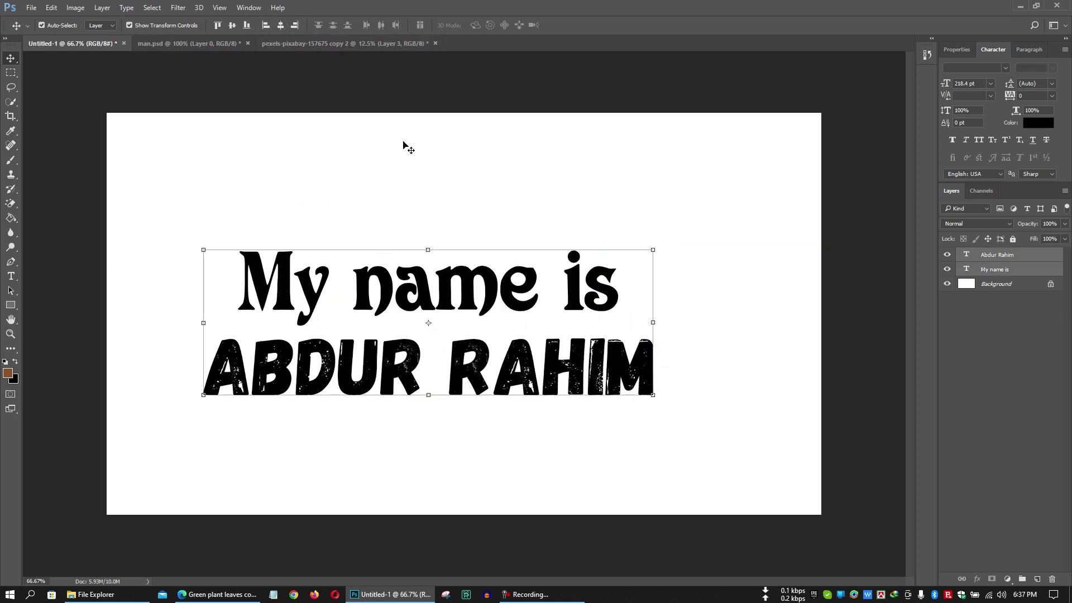
left_click(403, 143)
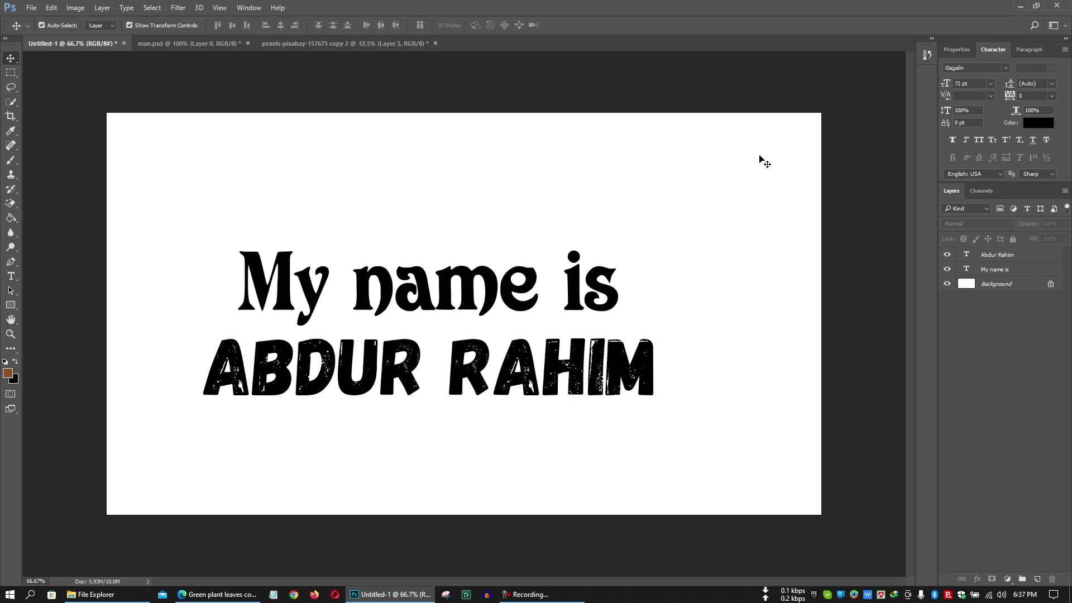
Try faux italic, all caps and small caps on the text lines, reverting each one.
left_click(564, 281)
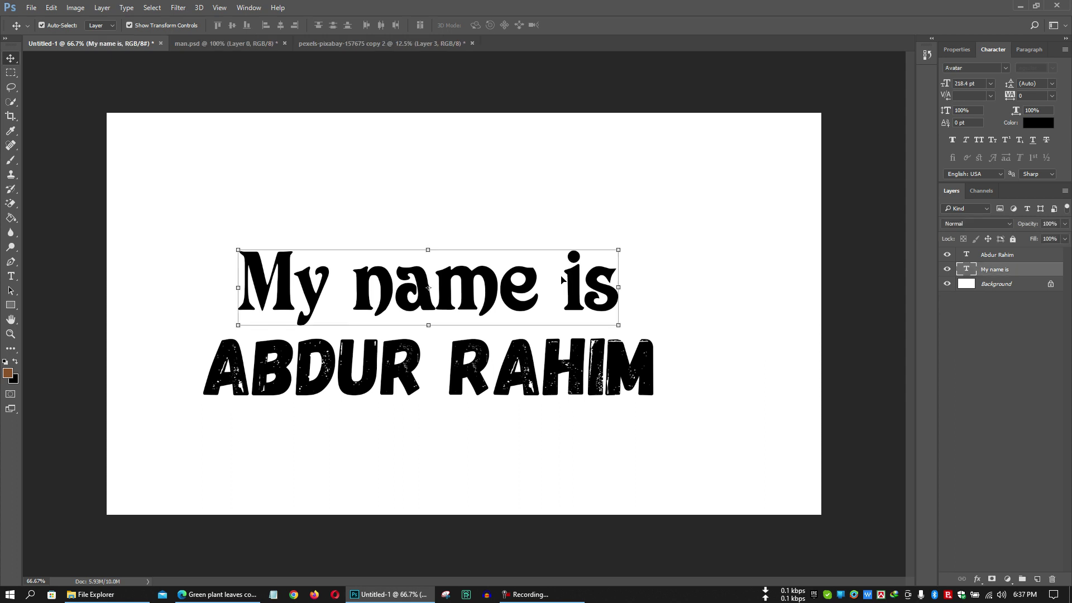
left_click(967, 140)
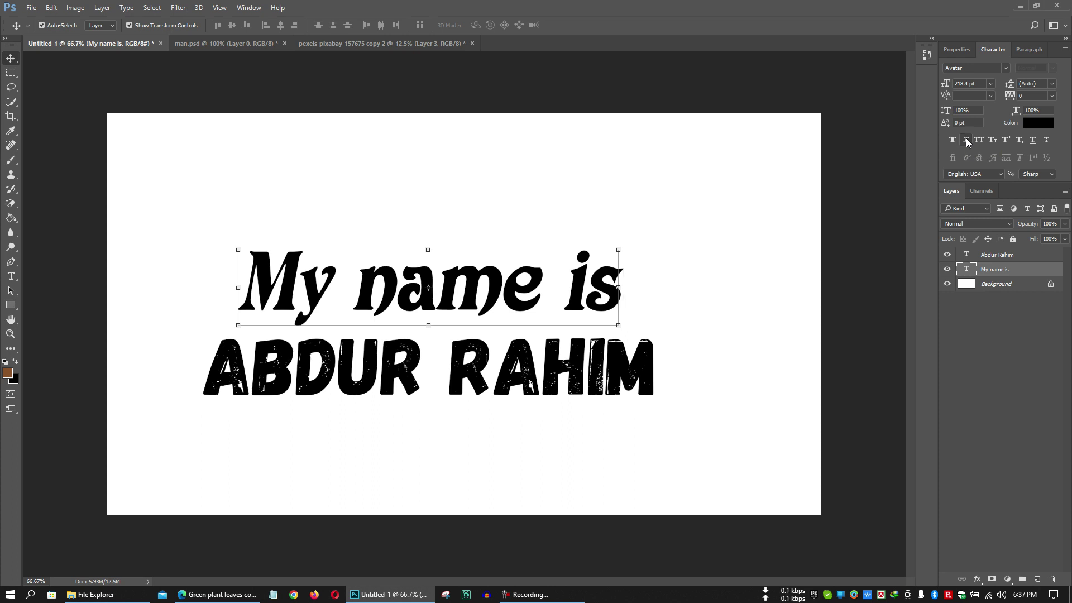
left_click(967, 141)
left_click(978, 141)
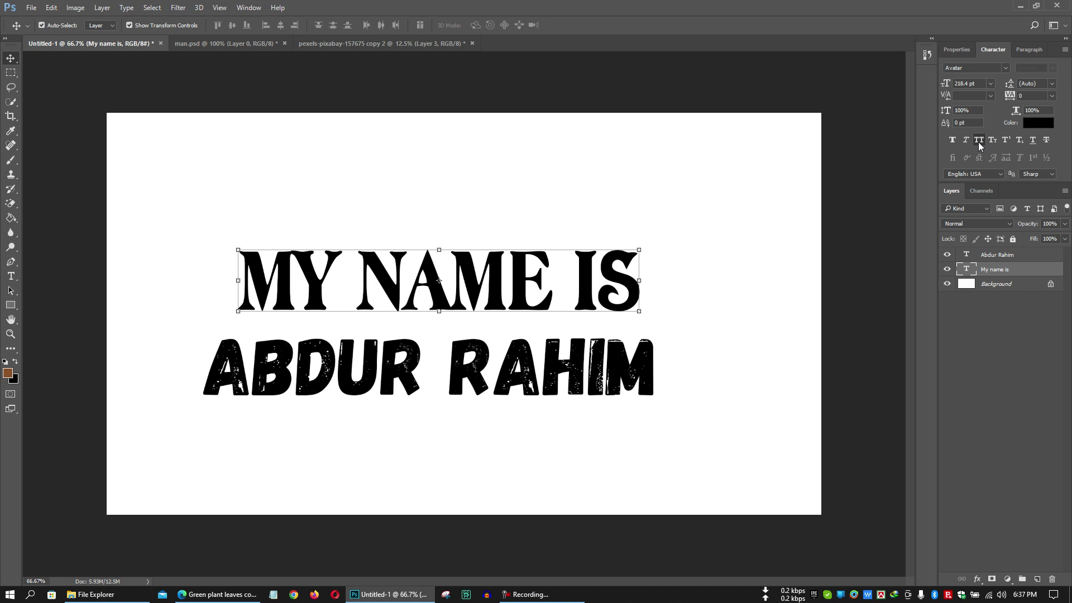
left_click(978, 141)
left_click(990, 141)
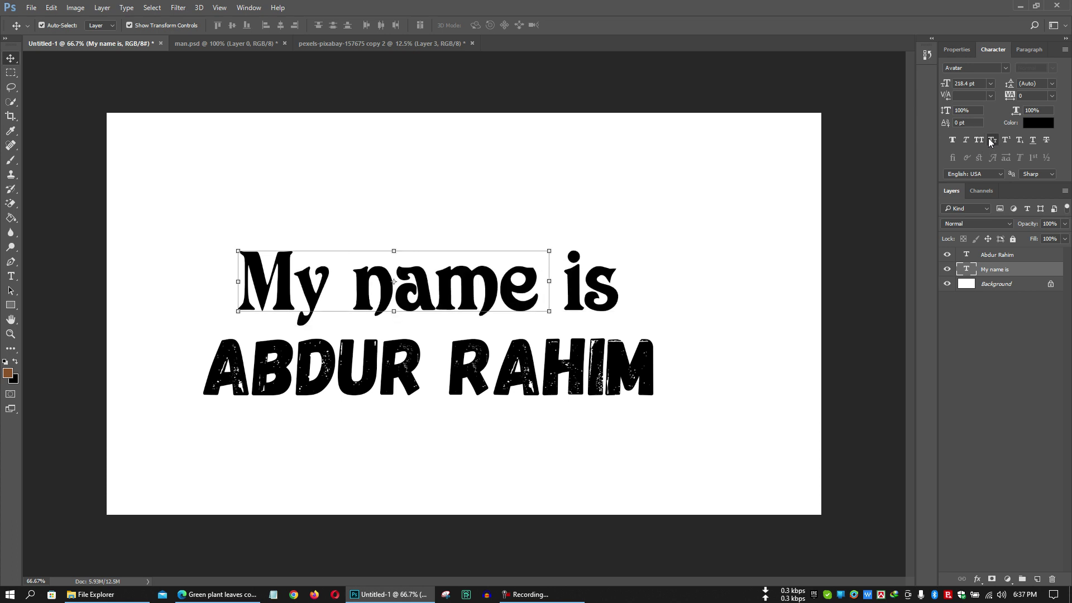
left_click(990, 142)
left_click(654, 382)
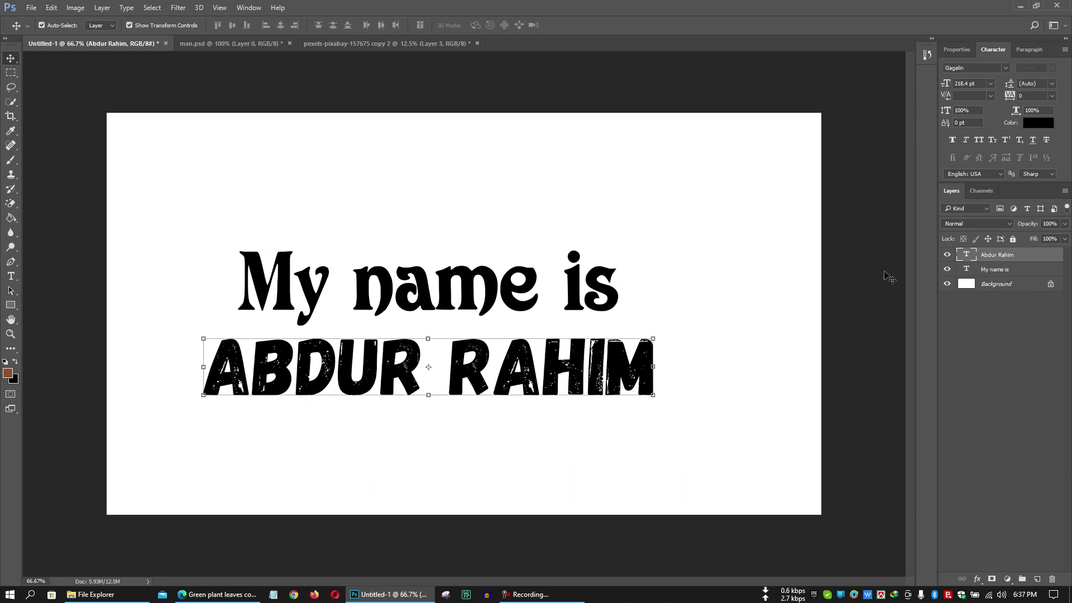
left_click(996, 141)
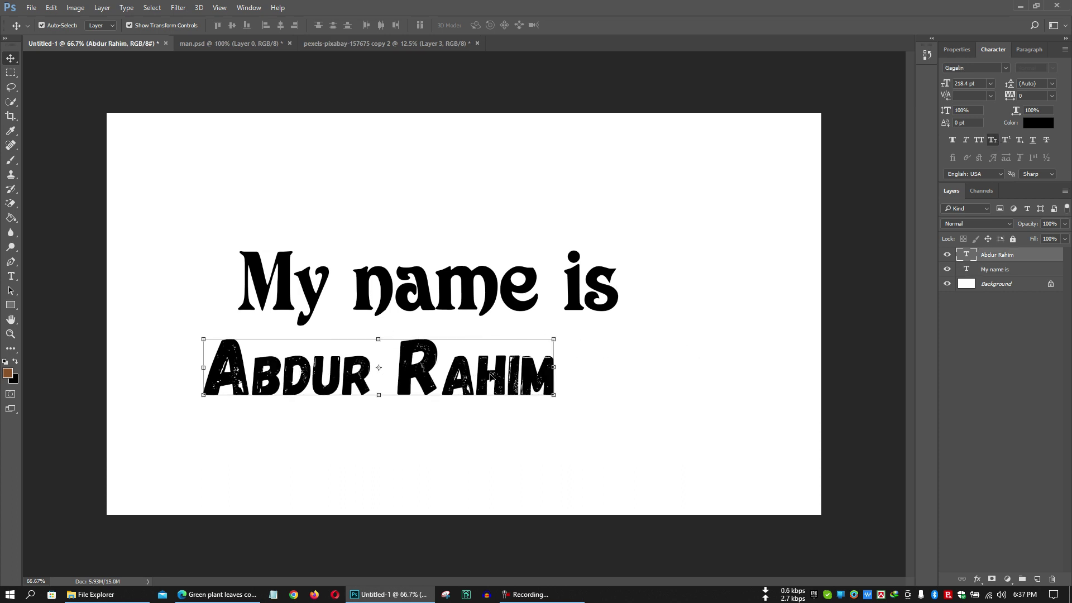
left_click(995, 141)
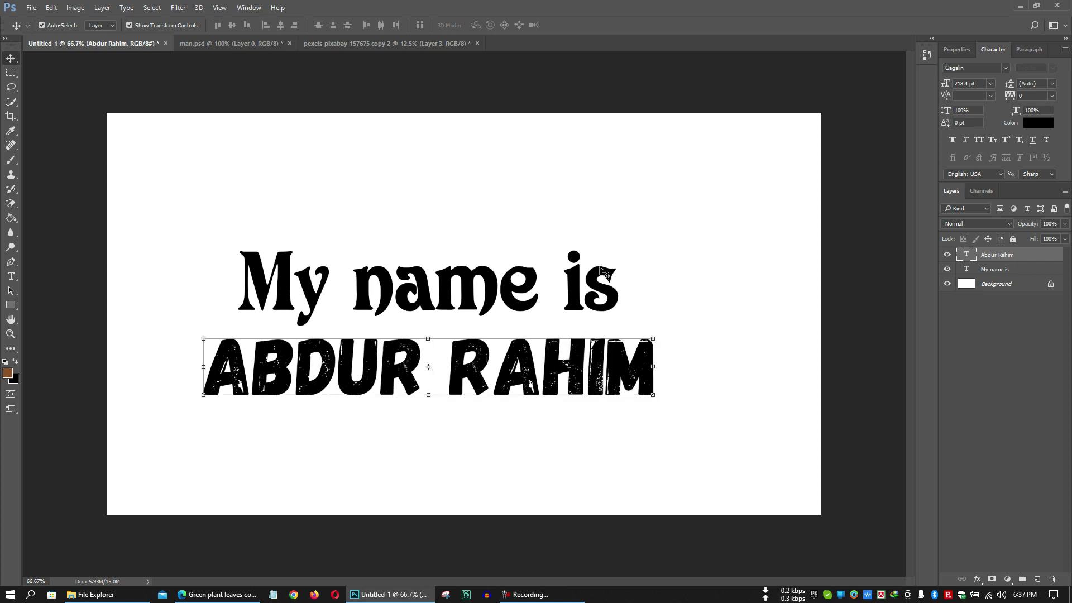
Toggle underline, faux bold and strikethrough on 'My name is', leaving each turned off.
left_click(587, 282)
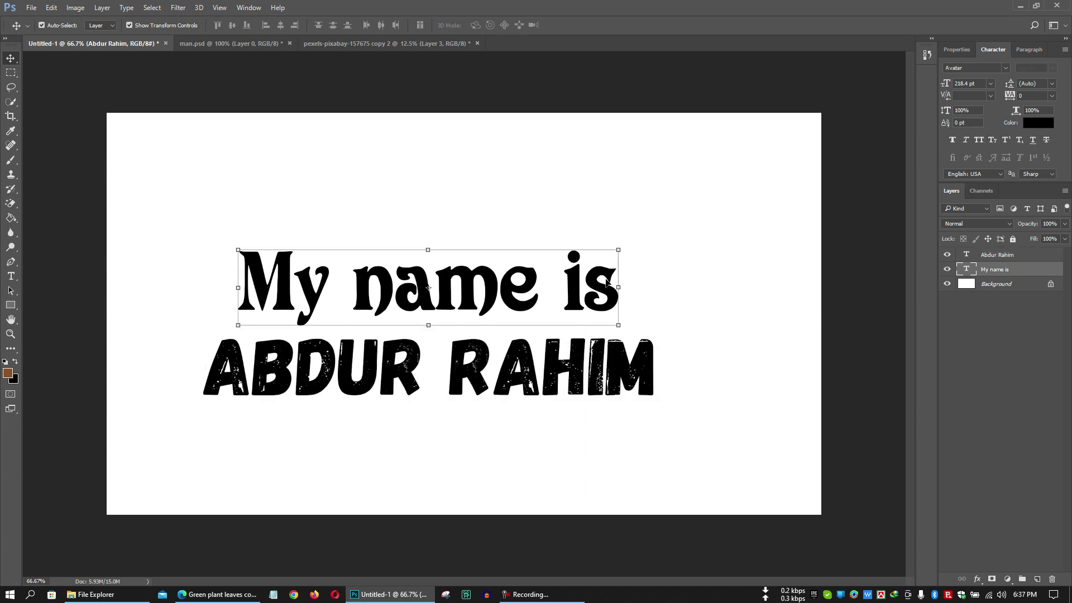
left_click(1033, 141)
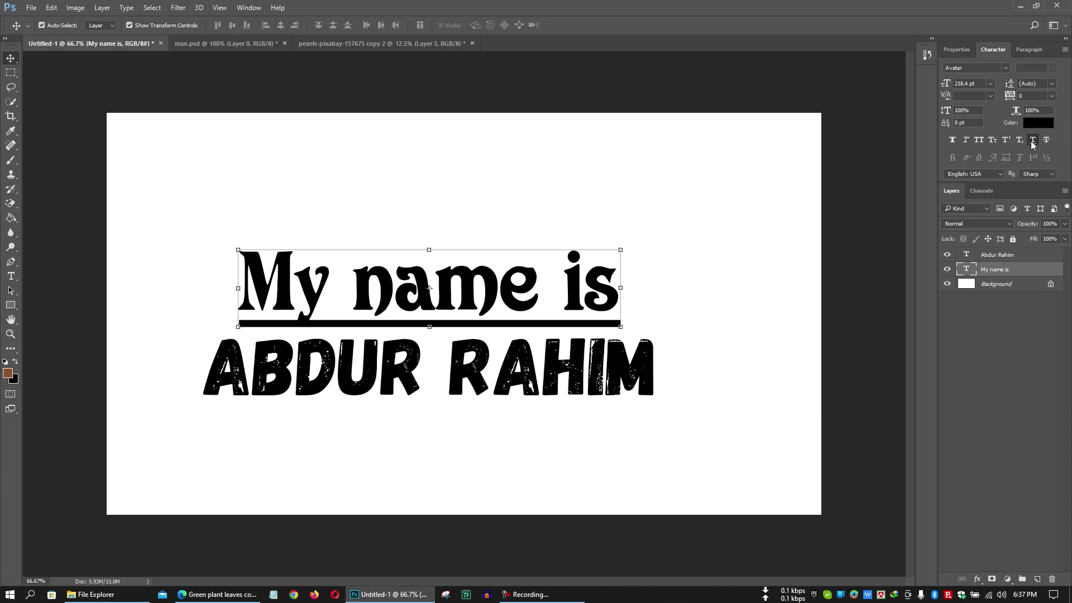
left_click(1033, 141)
left_click(953, 141)
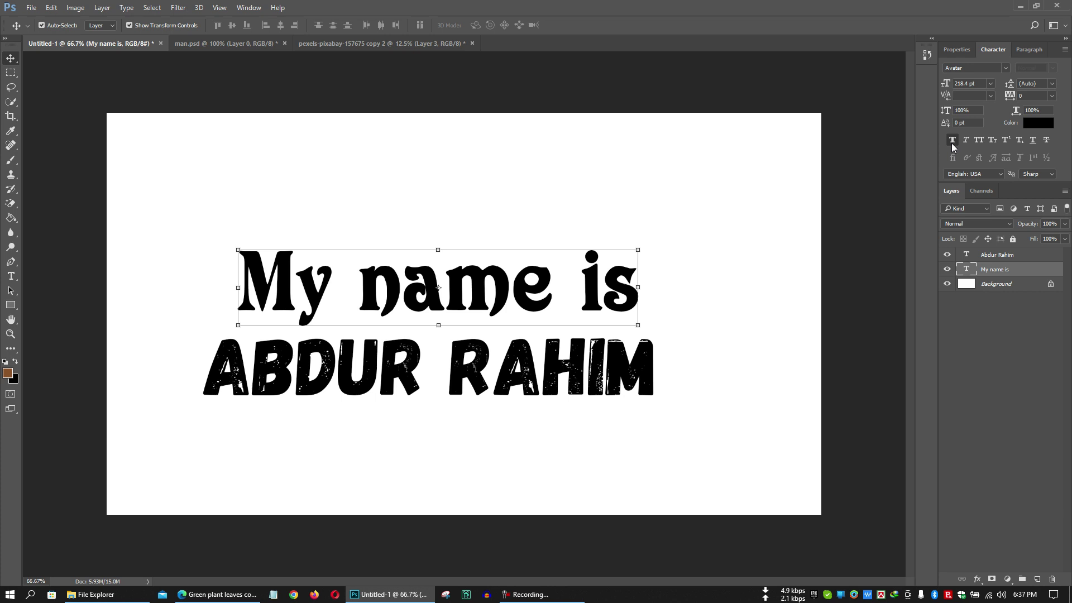
left_click(952, 141)
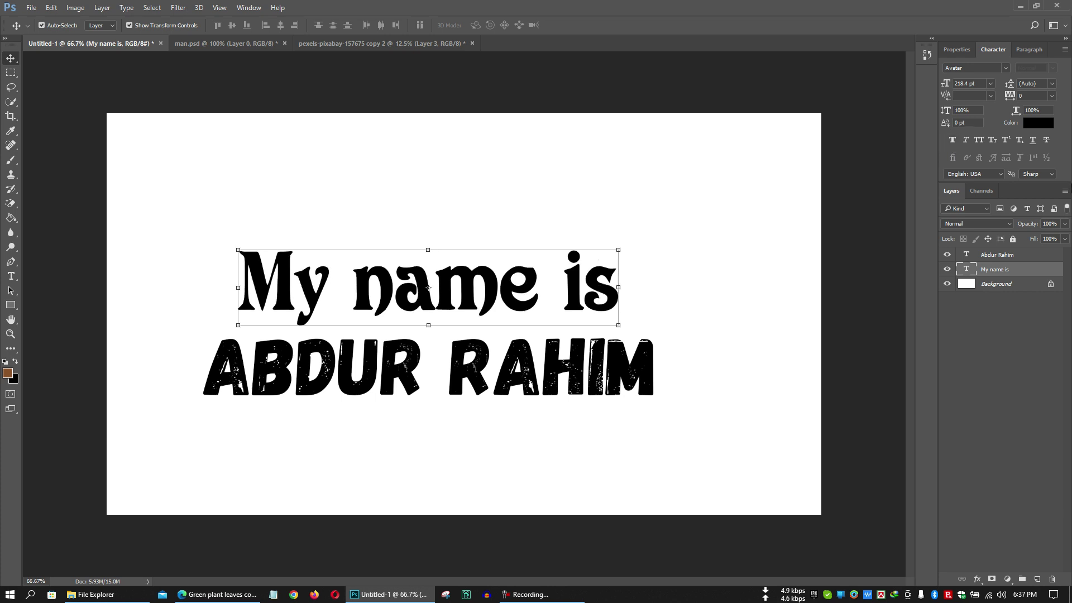
left_click(1048, 142)
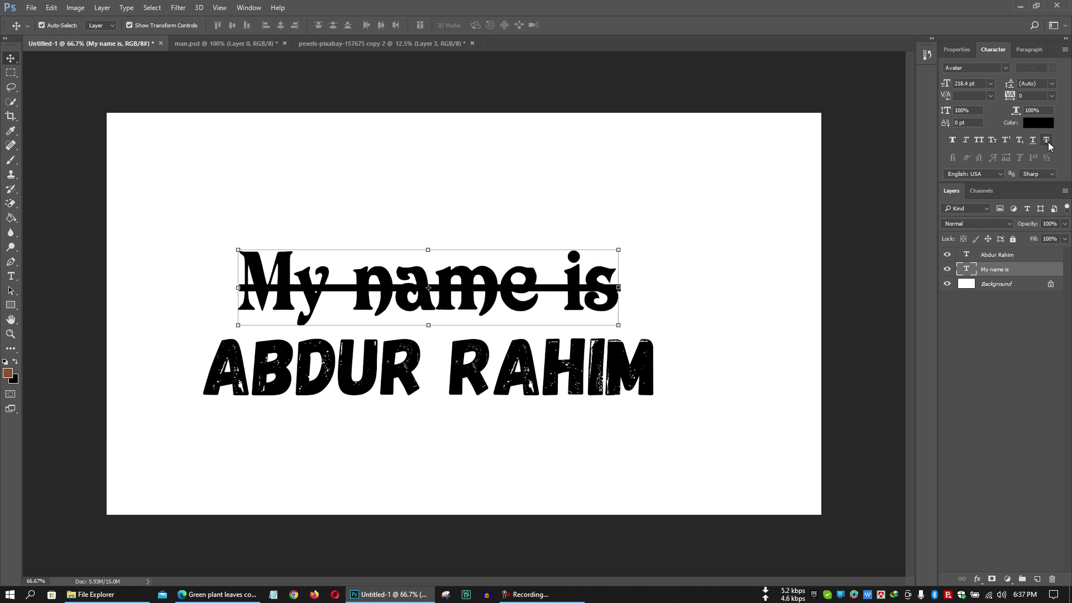
left_click(1048, 141)
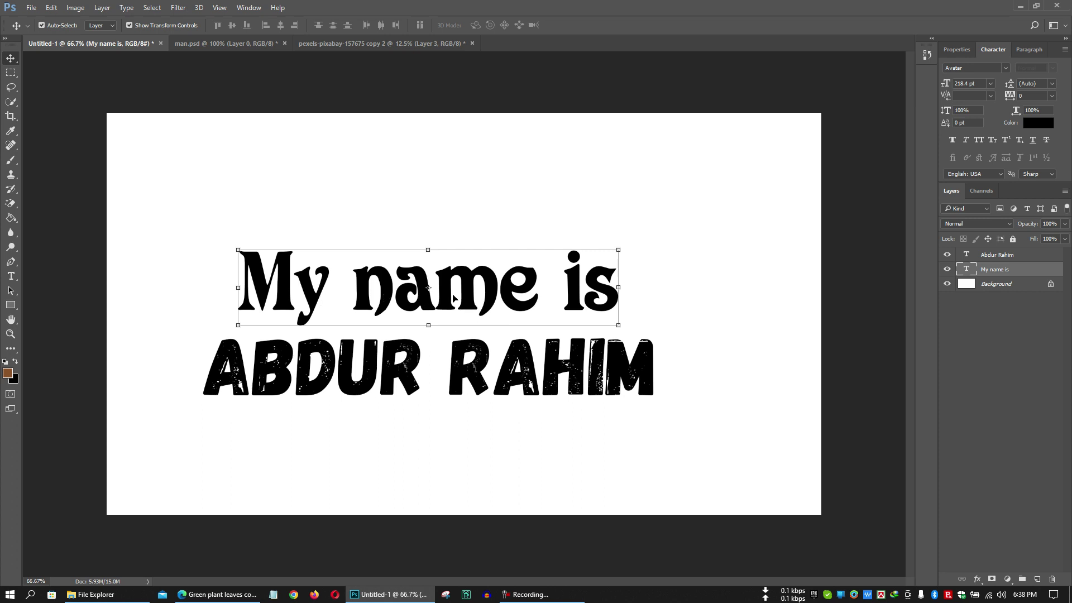
Raise 'My name is', try tracking 205 and 265 on it, then reset tracking to 0.
left_click_drag(453, 297, 467, 267)
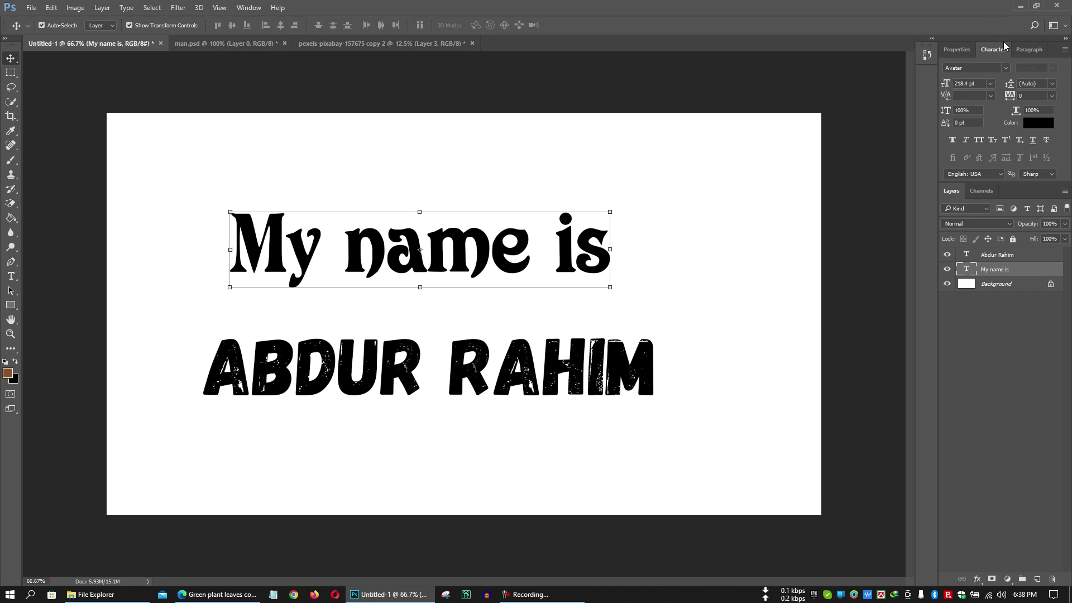
left_click(1052, 96)
left_click(1033, 223)
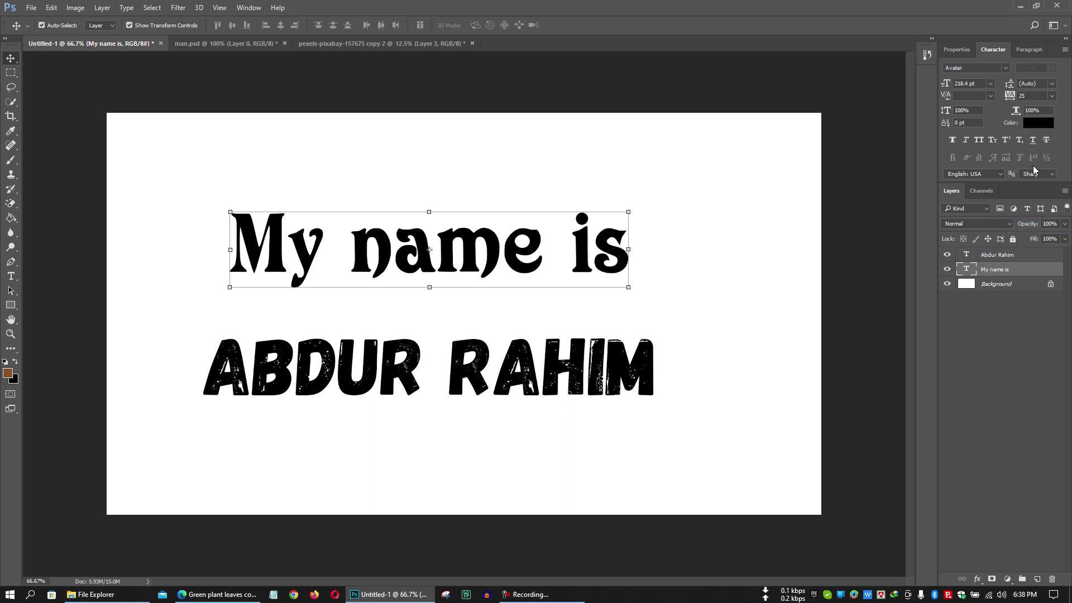
key("Return")
left_click_drag(629, 283, 598, 283)
left_click(1024, 96)
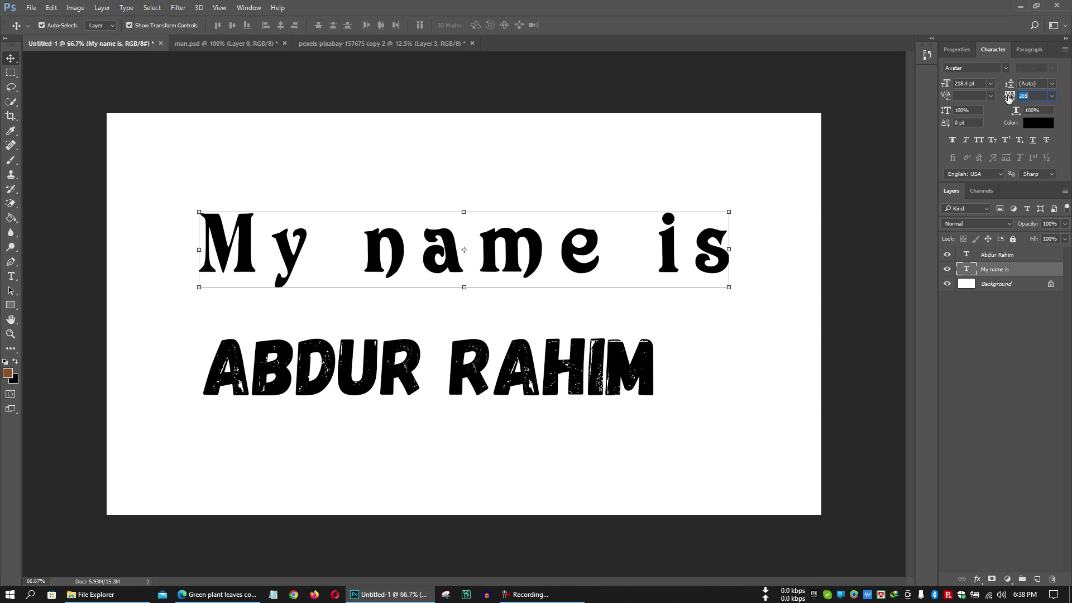
key("Return")
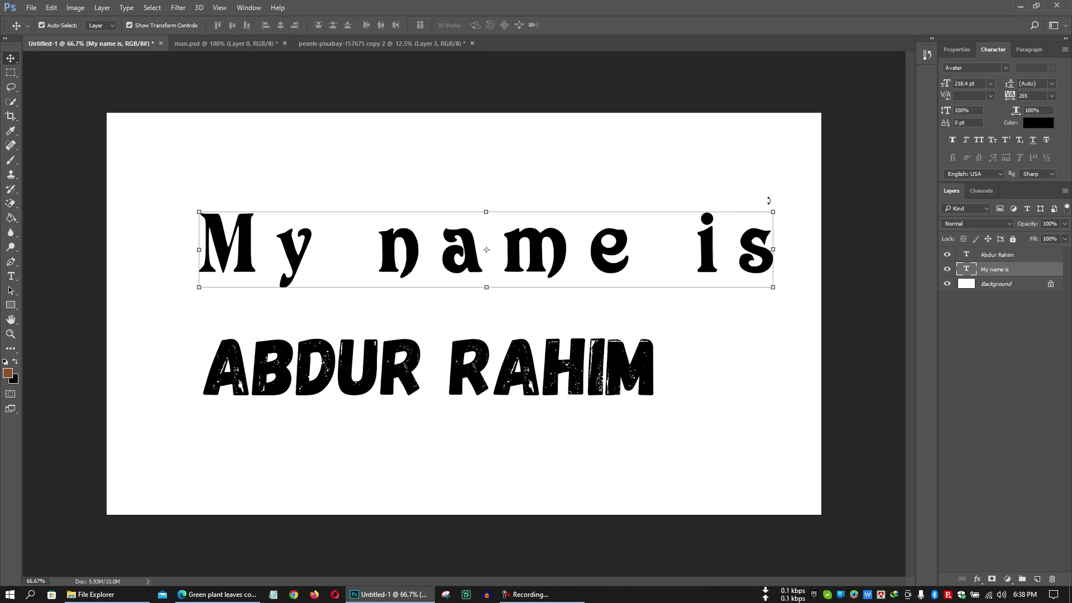
left_click(1052, 95)
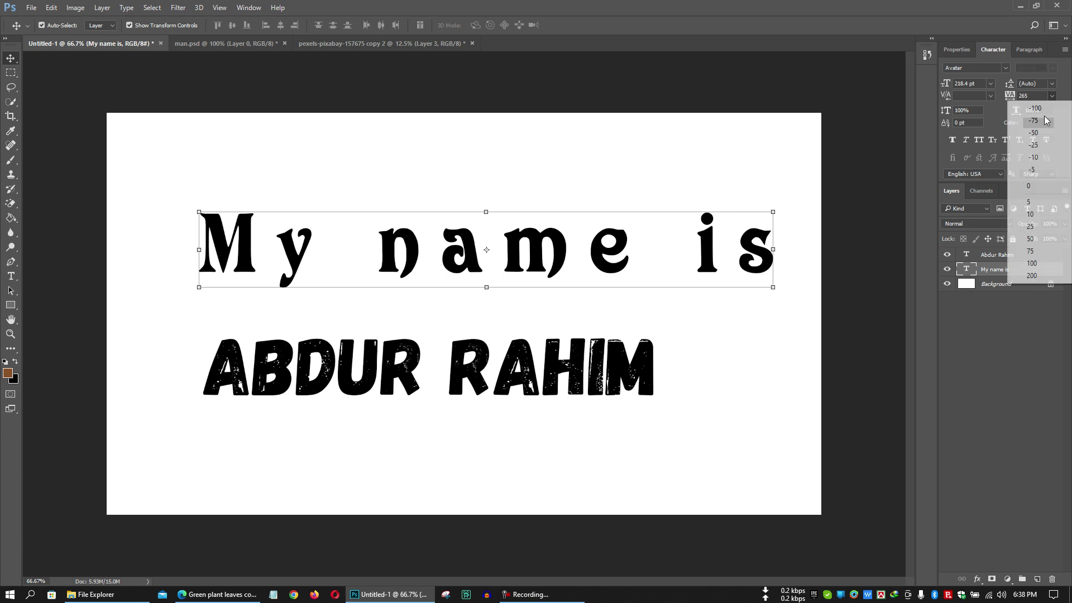
left_click(1030, 181)
left_click_drag(421, 265, 441, 273)
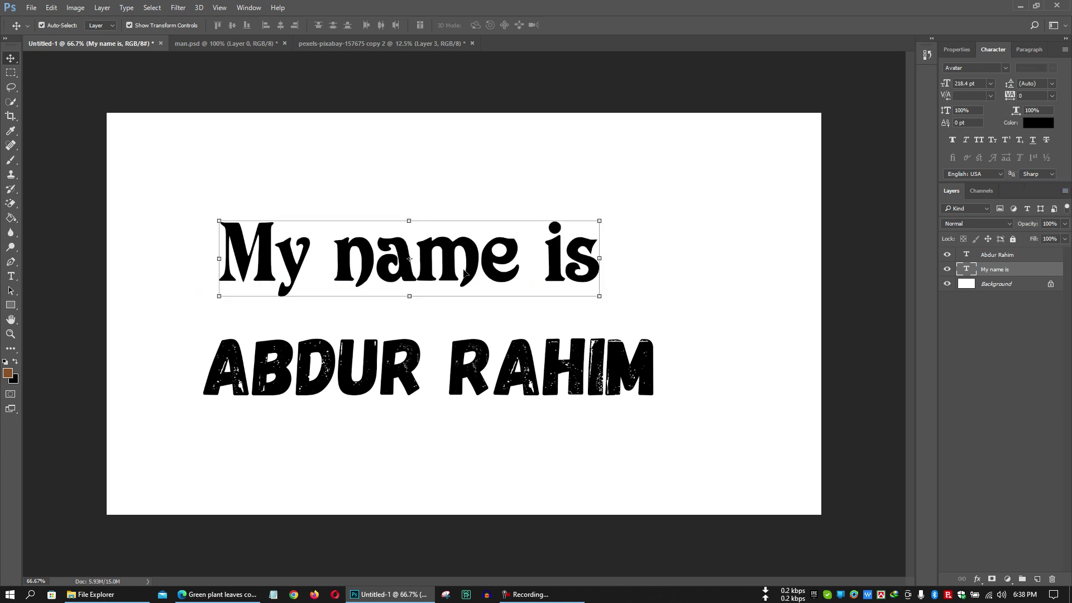
left_click(505, 397)
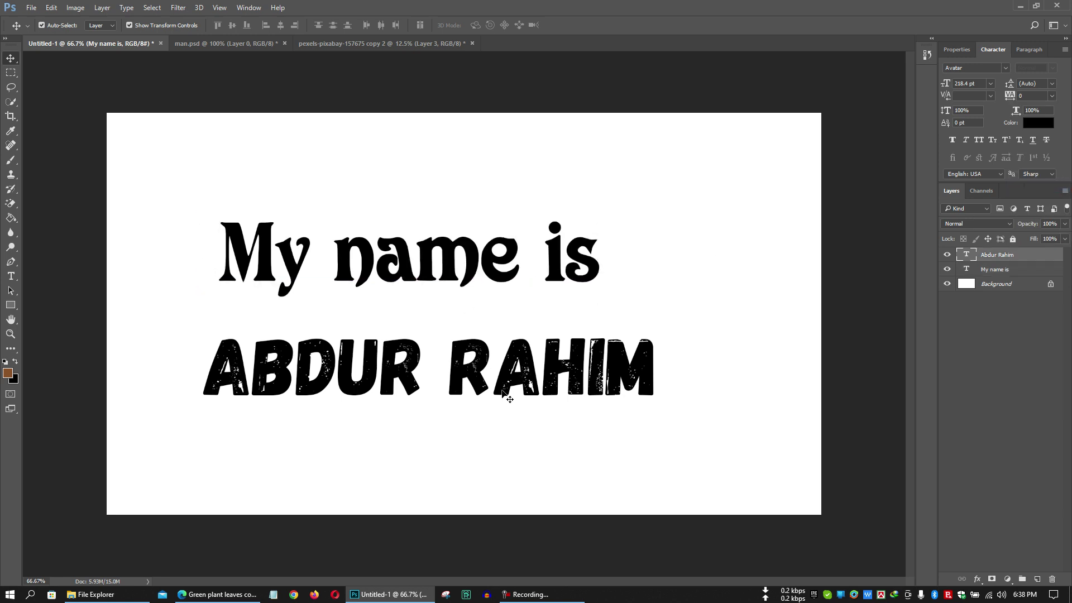
left_click(1051, 95)
left_click(1048, 124)
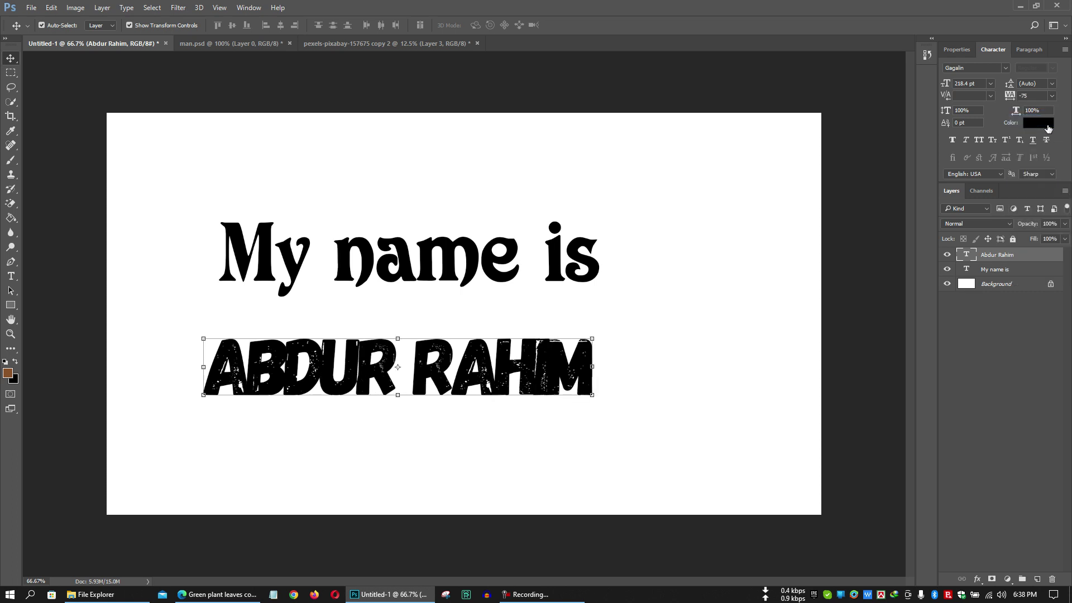
left_click(1053, 96)
left_click(1058, 108)
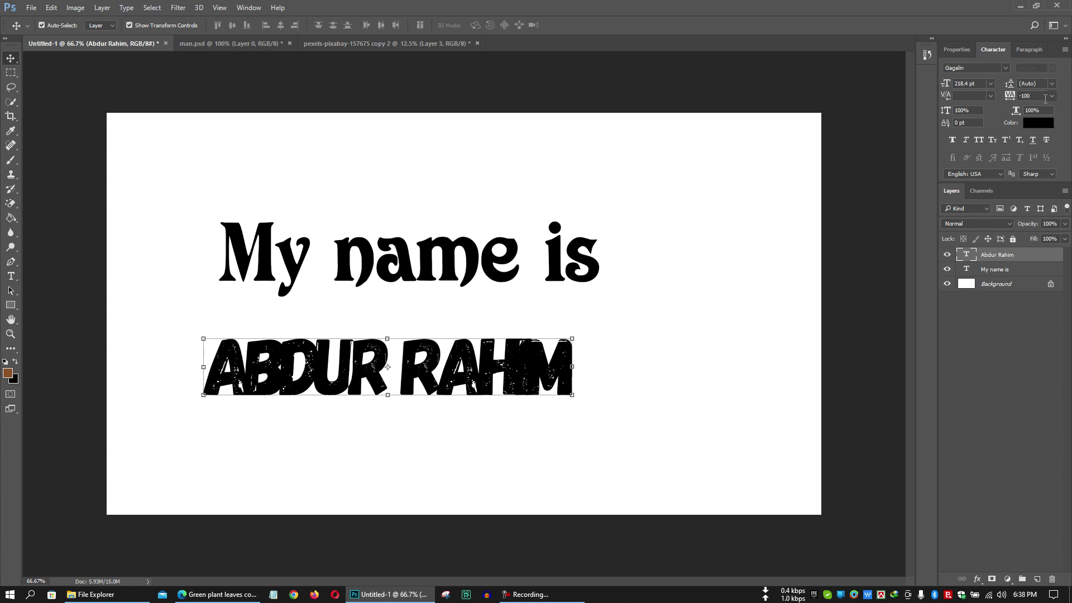
left_click(1058, 97)
left_click(1030, 188)
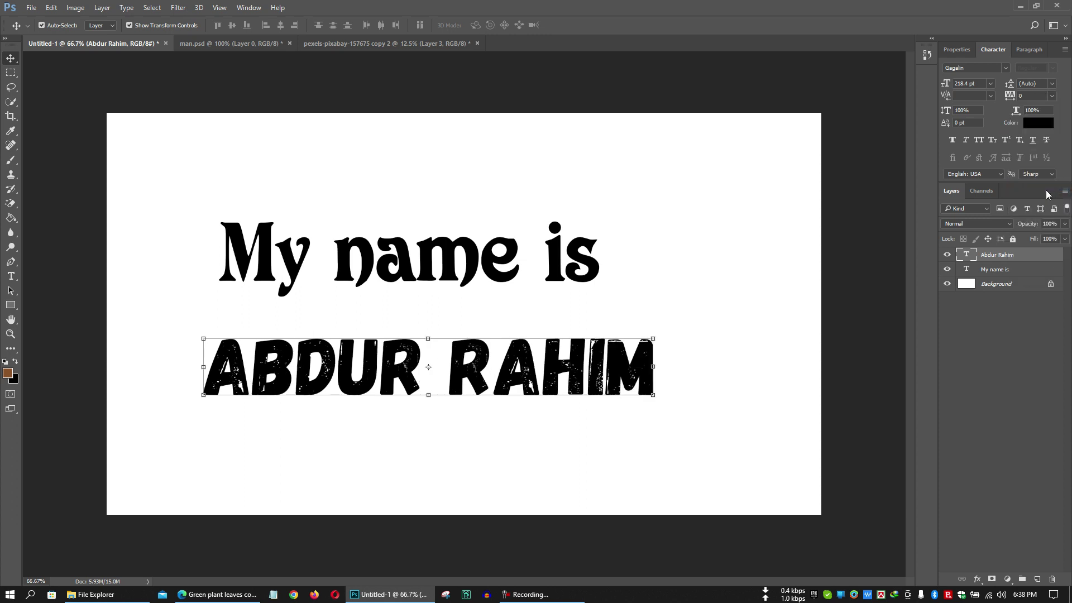
left_click(1052, 84)
left_click_drag(501, 235, 532, 178)
mouse_move(514, 378)
left_mouse_down()
mouse_move(514, 325)
mouse_move(514, 361)
left_mouse_up()
Break the 'My name is' text so 'My' sits on its own line above 'name is'.
left_click(463, 218)
key("t")
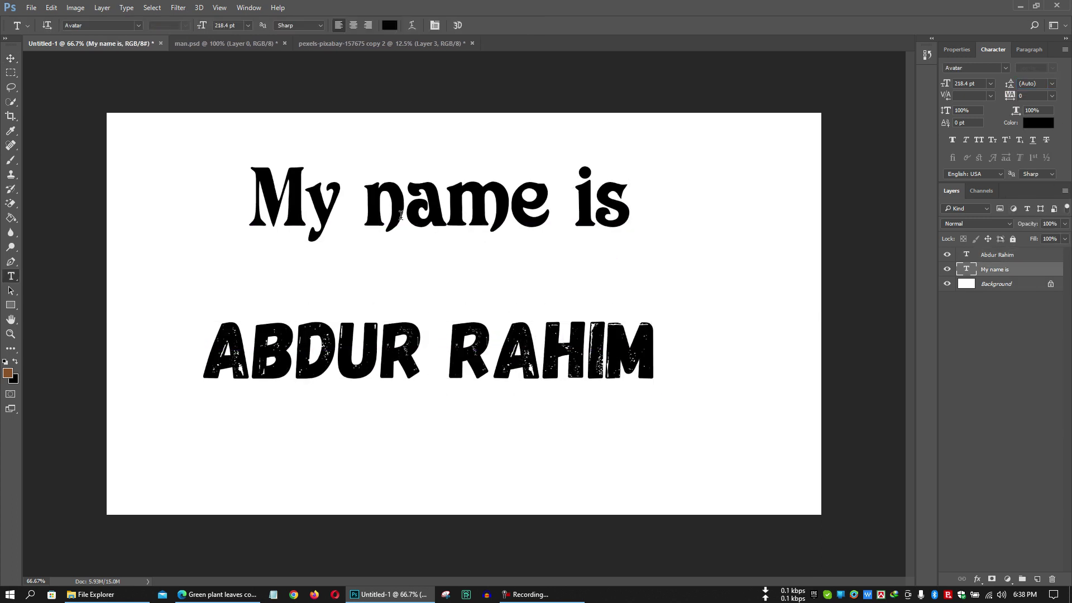
left_click(364, 203)
key("Return")
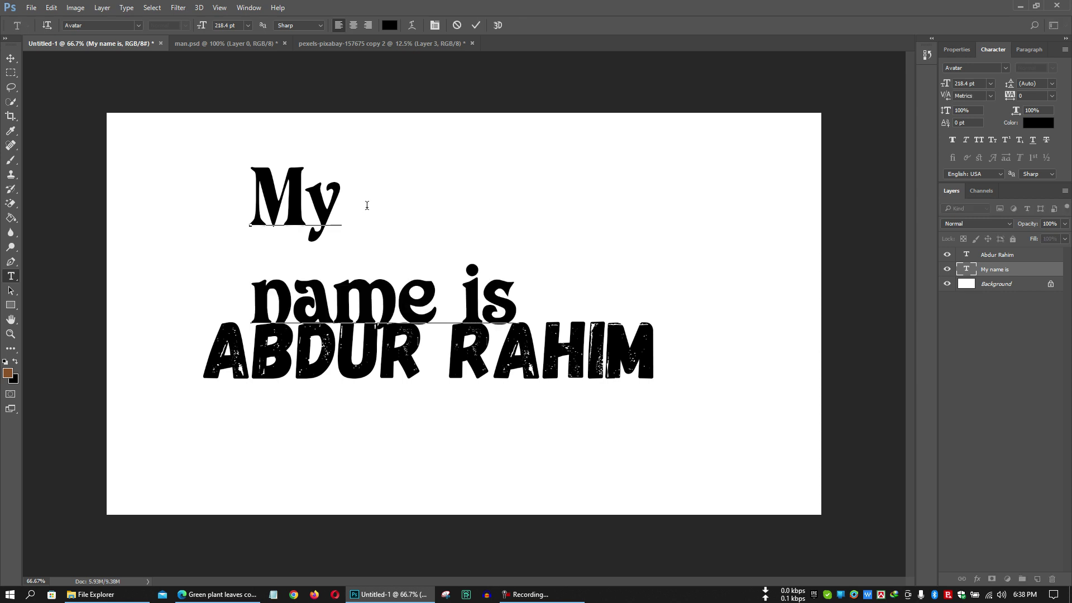
key("ctrl+Return")
key("v")
left_click_drag(408, 373, 431, 408)
left_click_drag(409, 302, 410, 330)
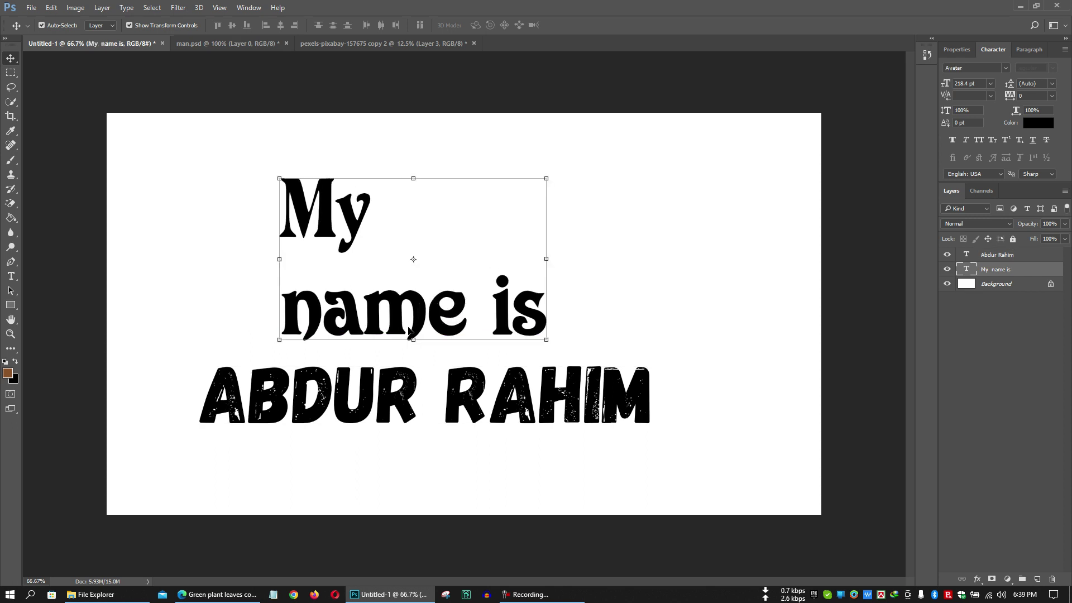
left_click(400, 374)
left_click_drag(395, 394, 396, 388)
left_click_drag(330, 297, 342, 275)
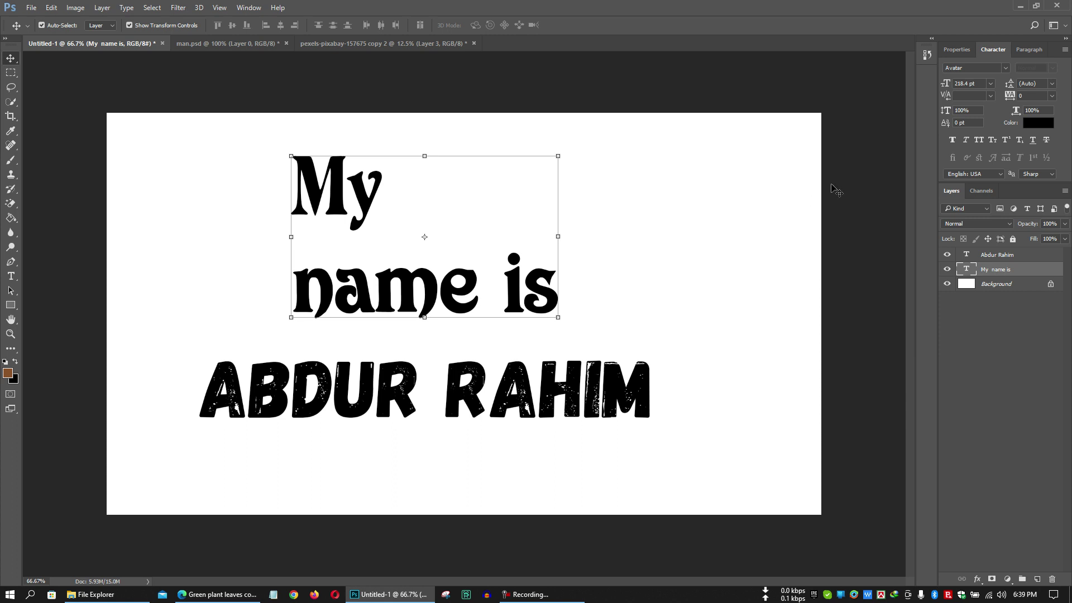
Set the 'My name is' leading to 72 pt, then raise it through 78 to 90 pt.
left_click(1052, 84)
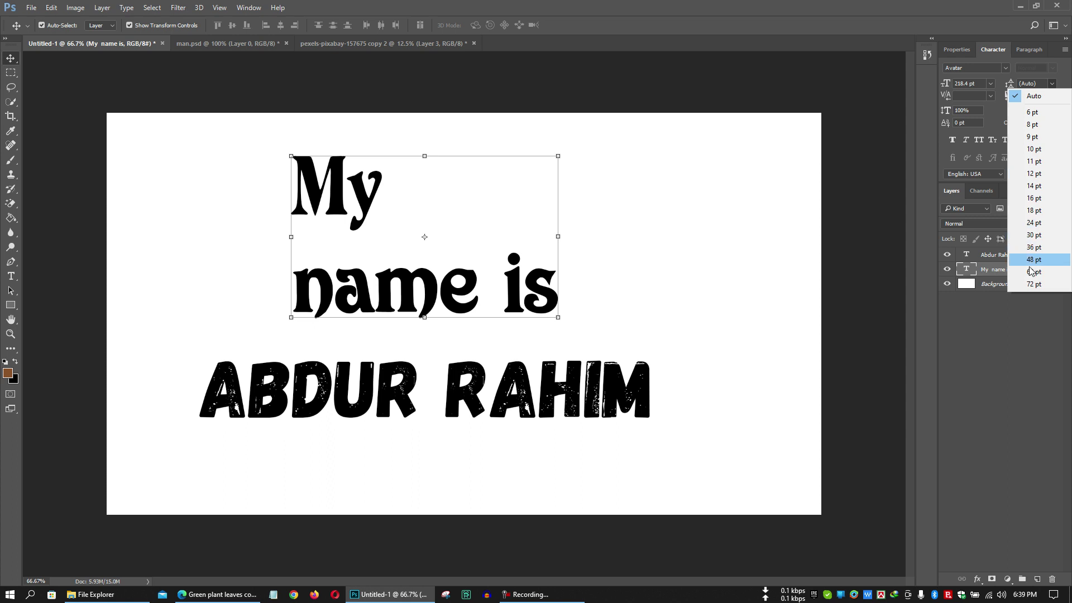
left_click(1034, 284)
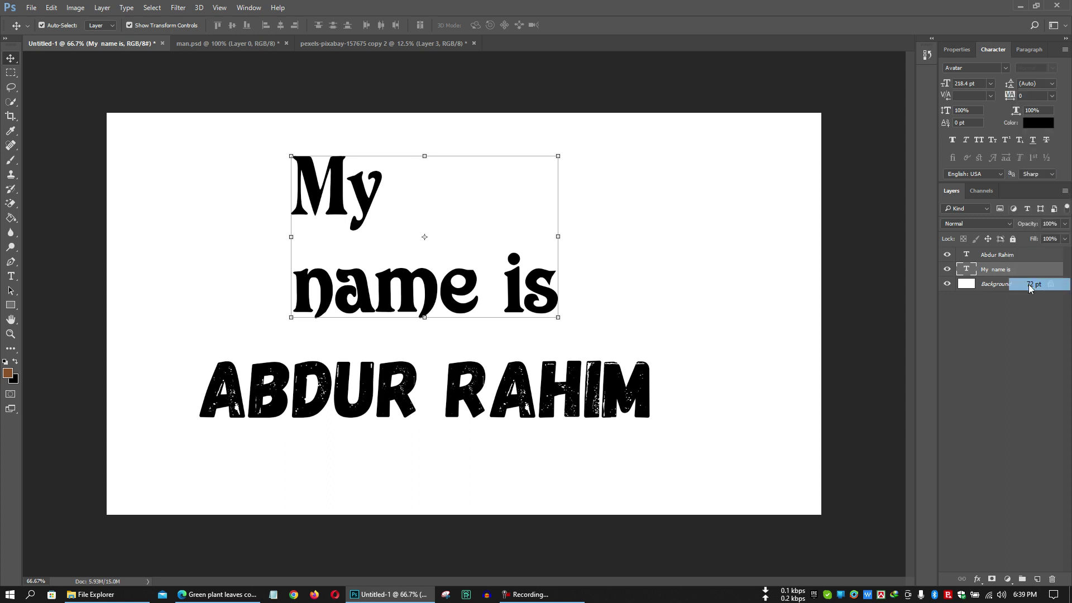
left_click(1039, 84)
type("78")
key("Return")
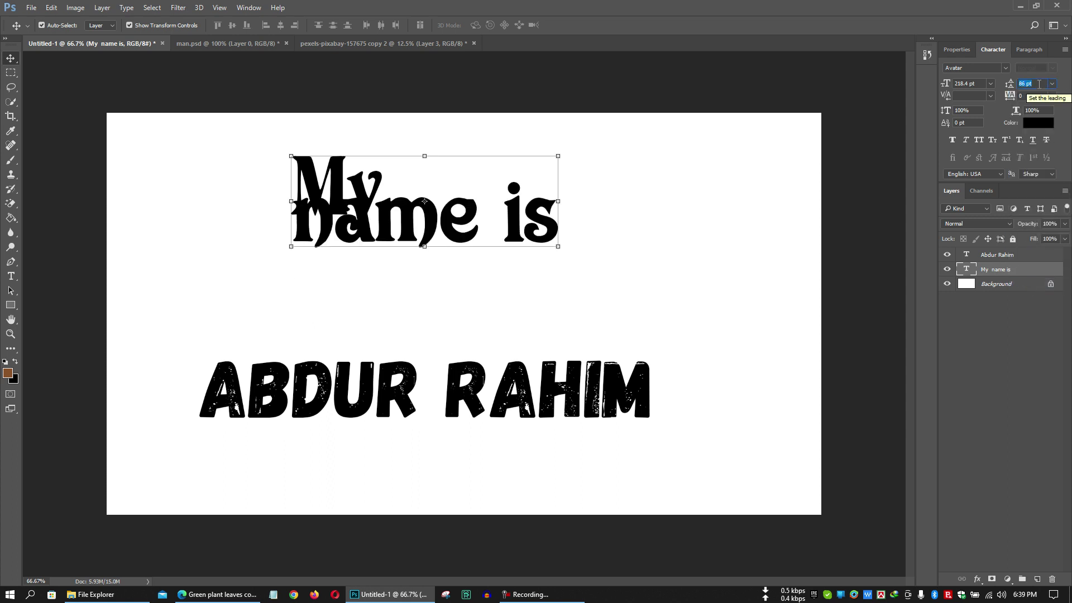
key("Return")
left_click(1039, 83)
type("90")
key("Return")
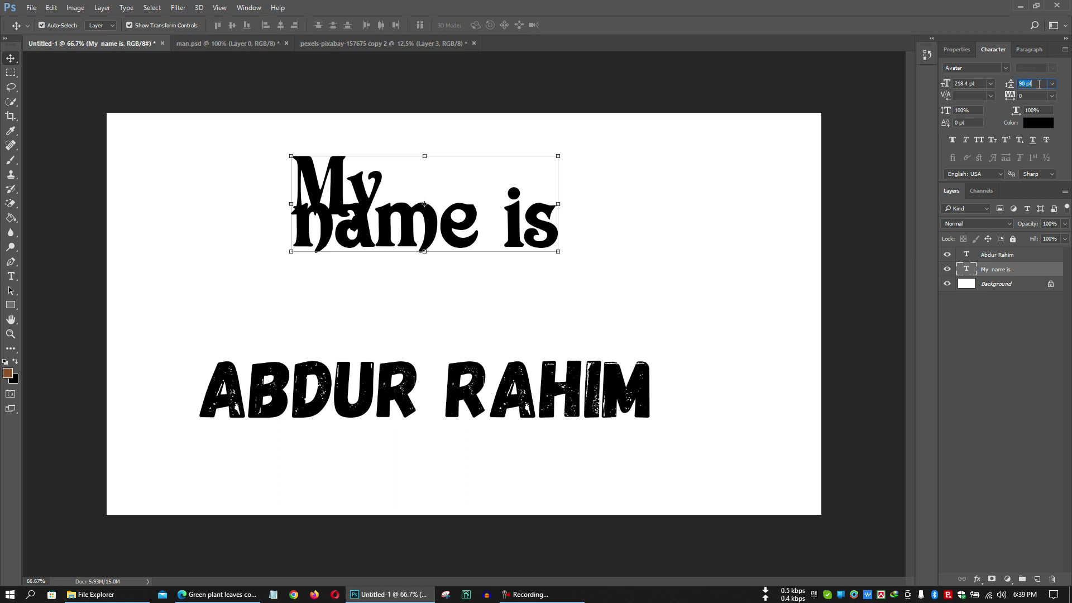
Keep raising the leading through 108, 144 and 164 pt, finishing at 176 pt.
key("Return")
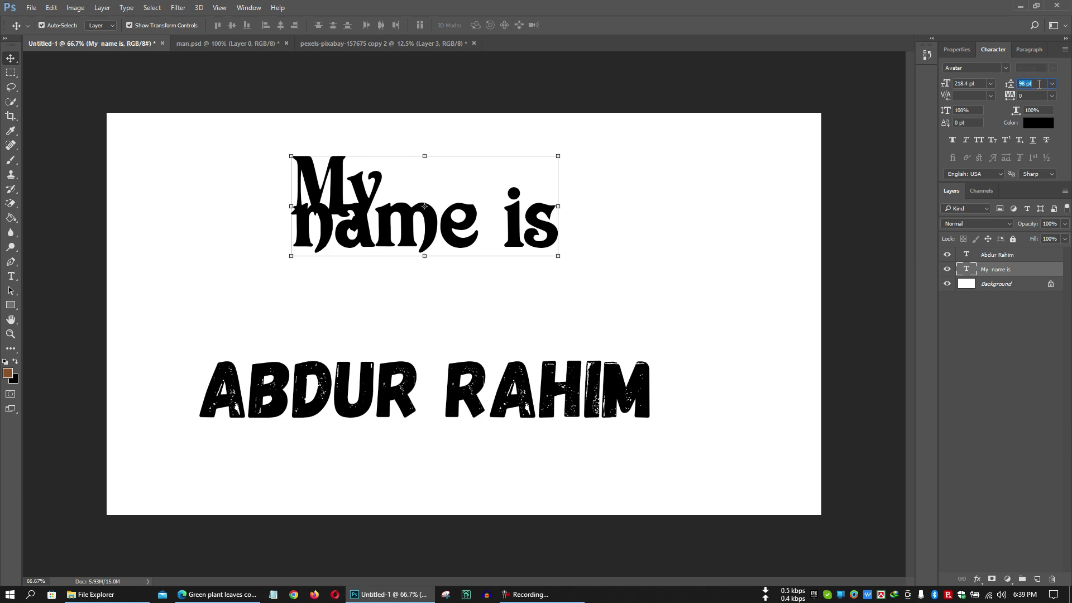
left_click(1039, 83)
type("108")
key("Return")
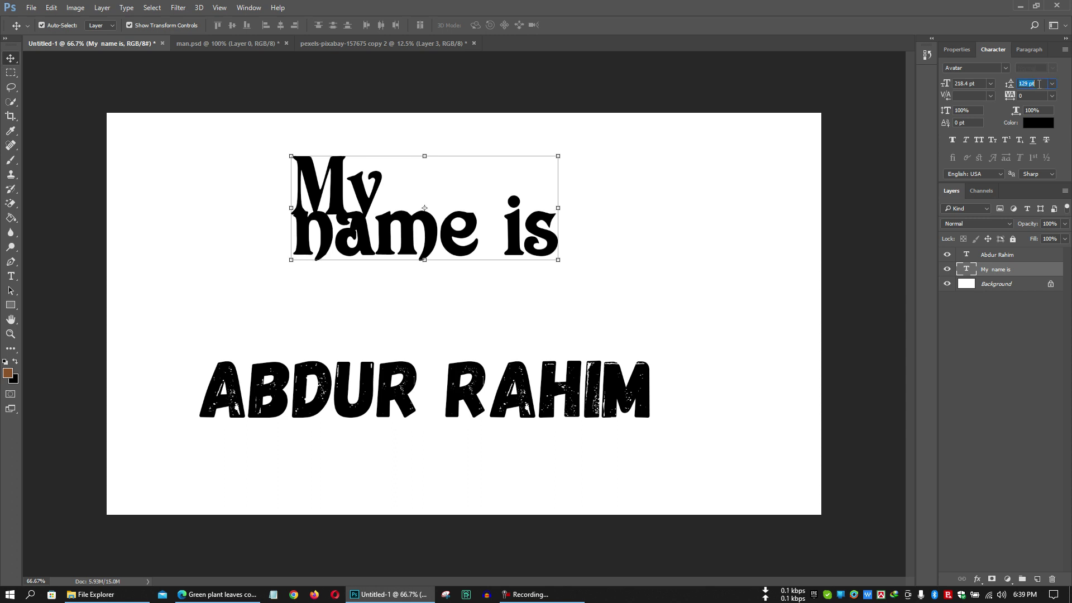
key("Return")
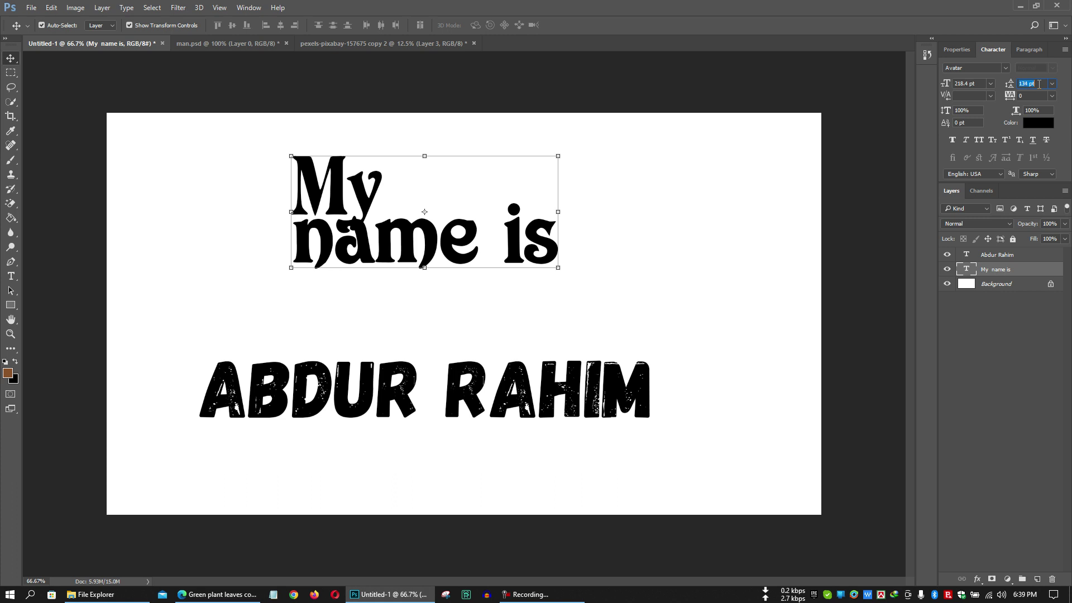
key("Return")
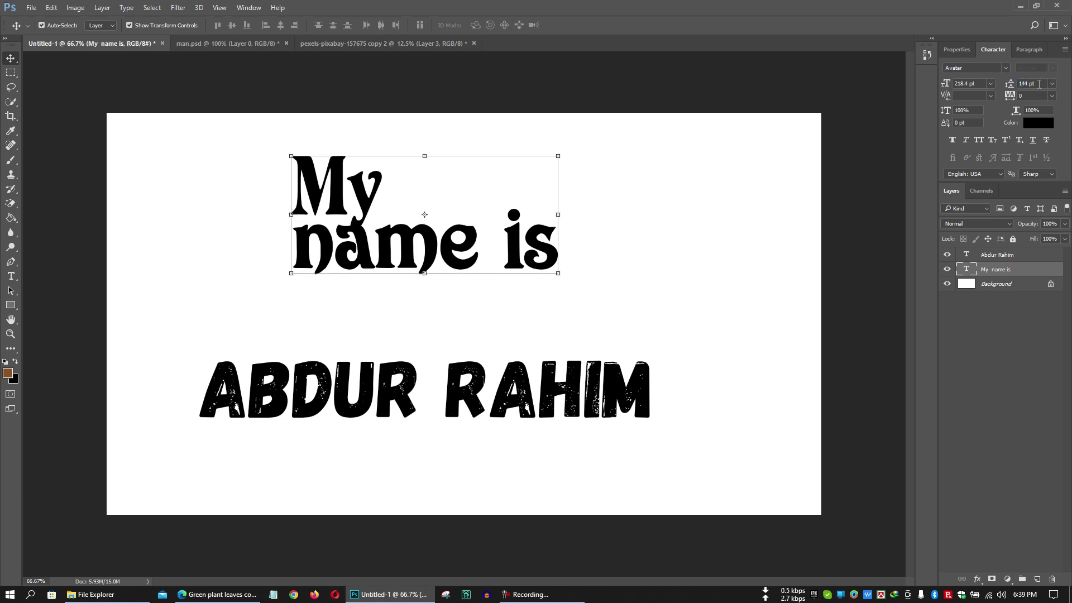
type("164")
key("Return")
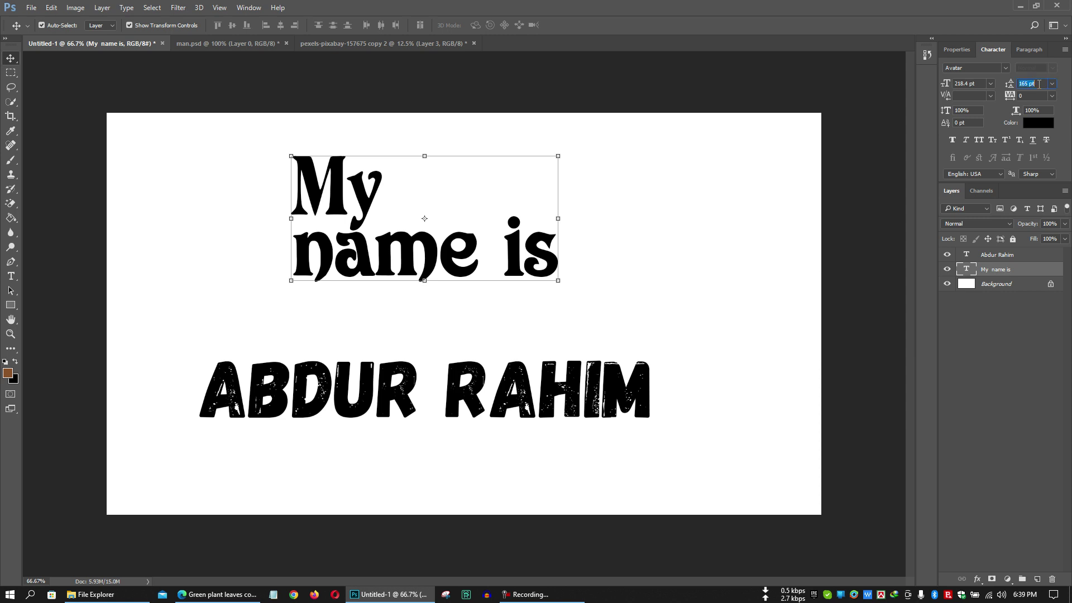
key("Return")
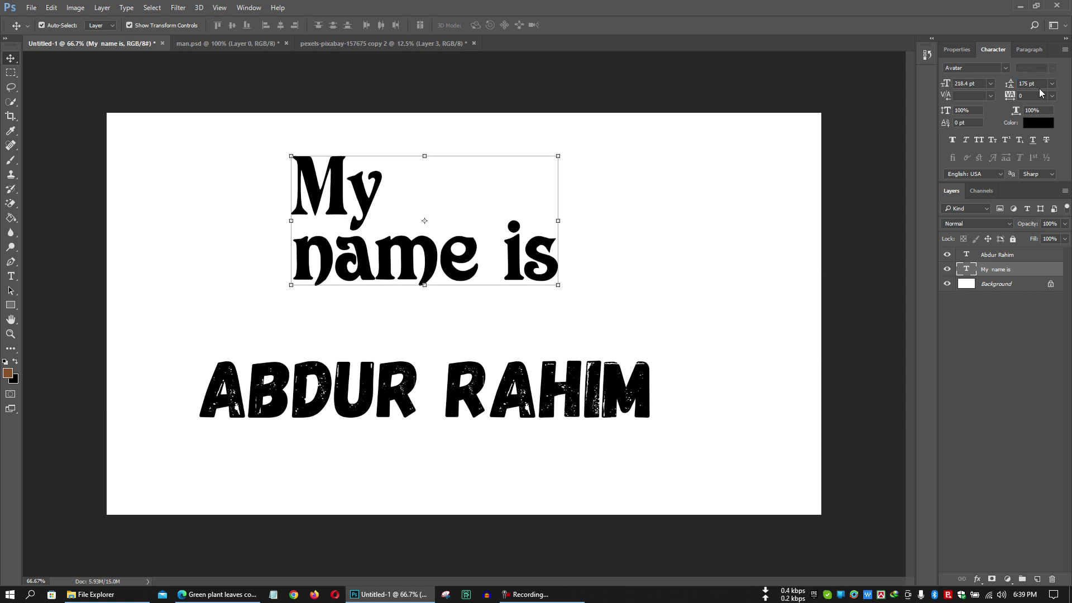
left_click(1039, 85)
key("Up")
key("Up")
key("Up")
left_click_drag(545, 394, 561, 342)
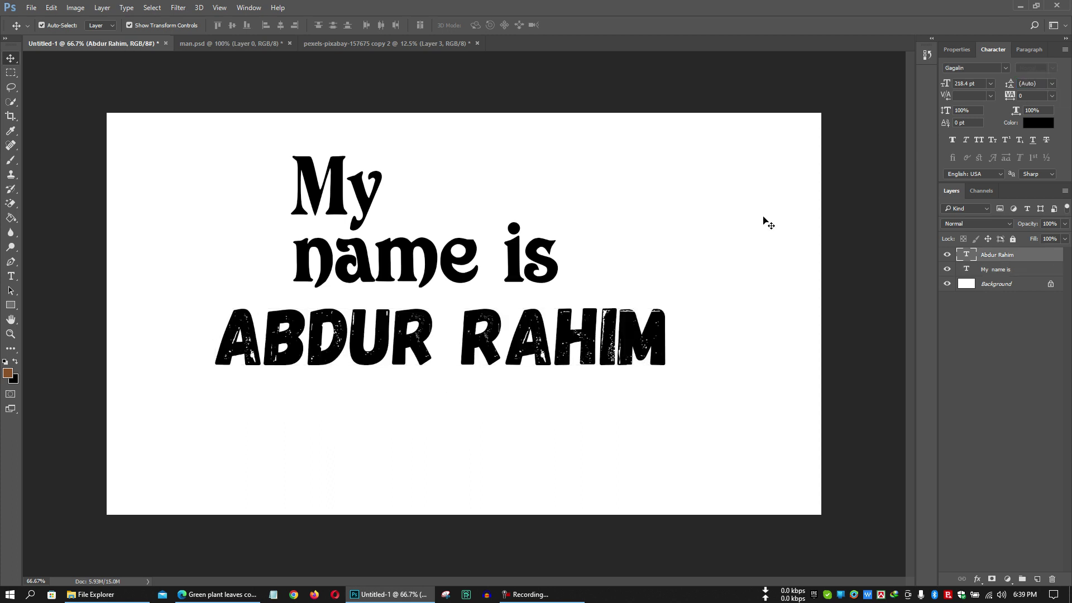
left_click(1065, 223)
mouse_move(1066, 236)
left_mouse_down()
mouse_move(1032, 238)
mouse_move(1063, 240)
left_mouse_up()
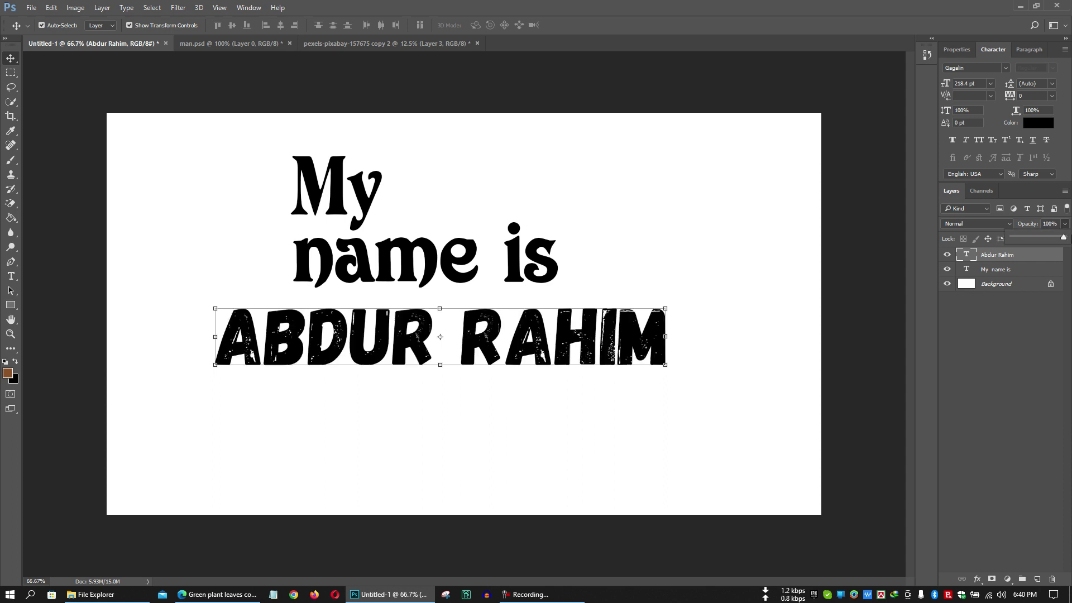
left_click(1060, 316)
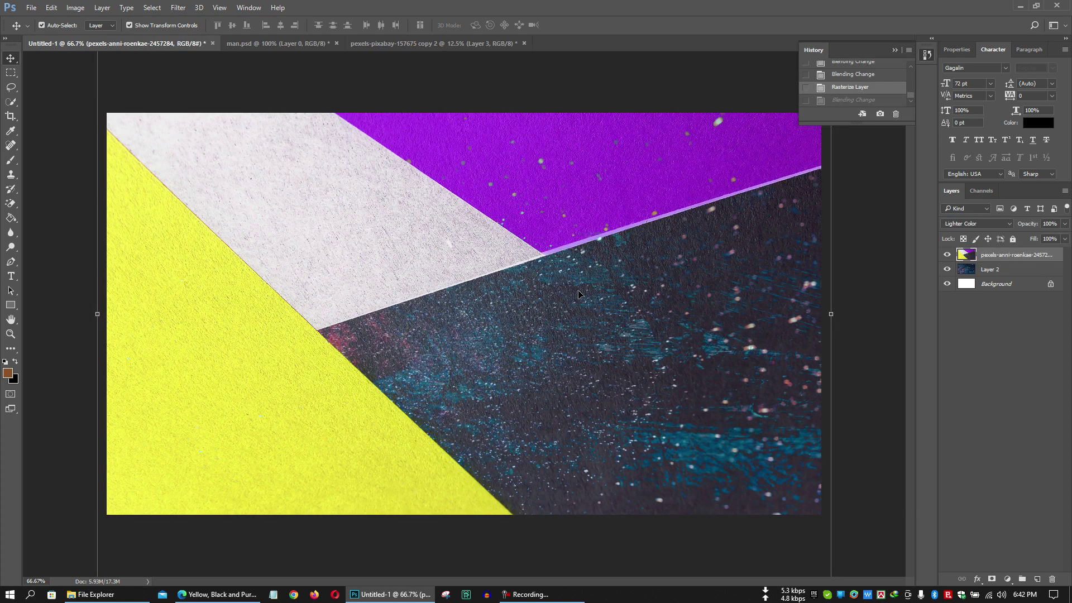